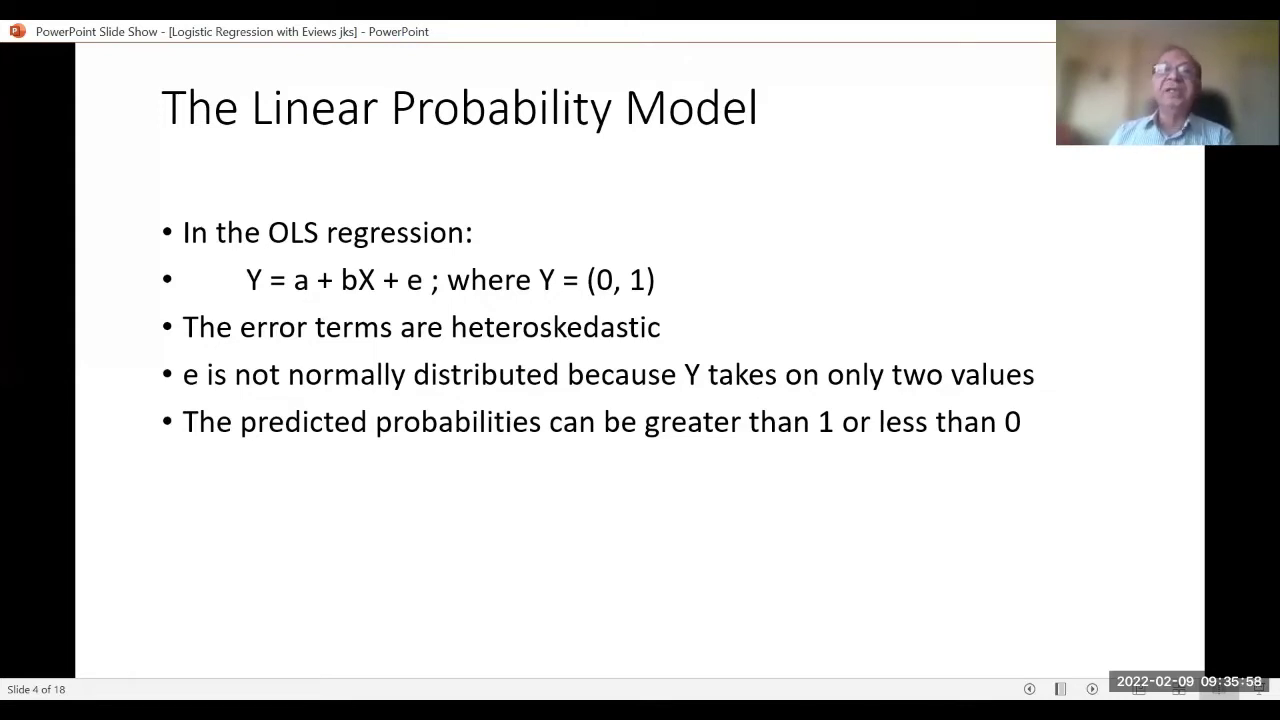
{"action": "key", "text": "Right"}
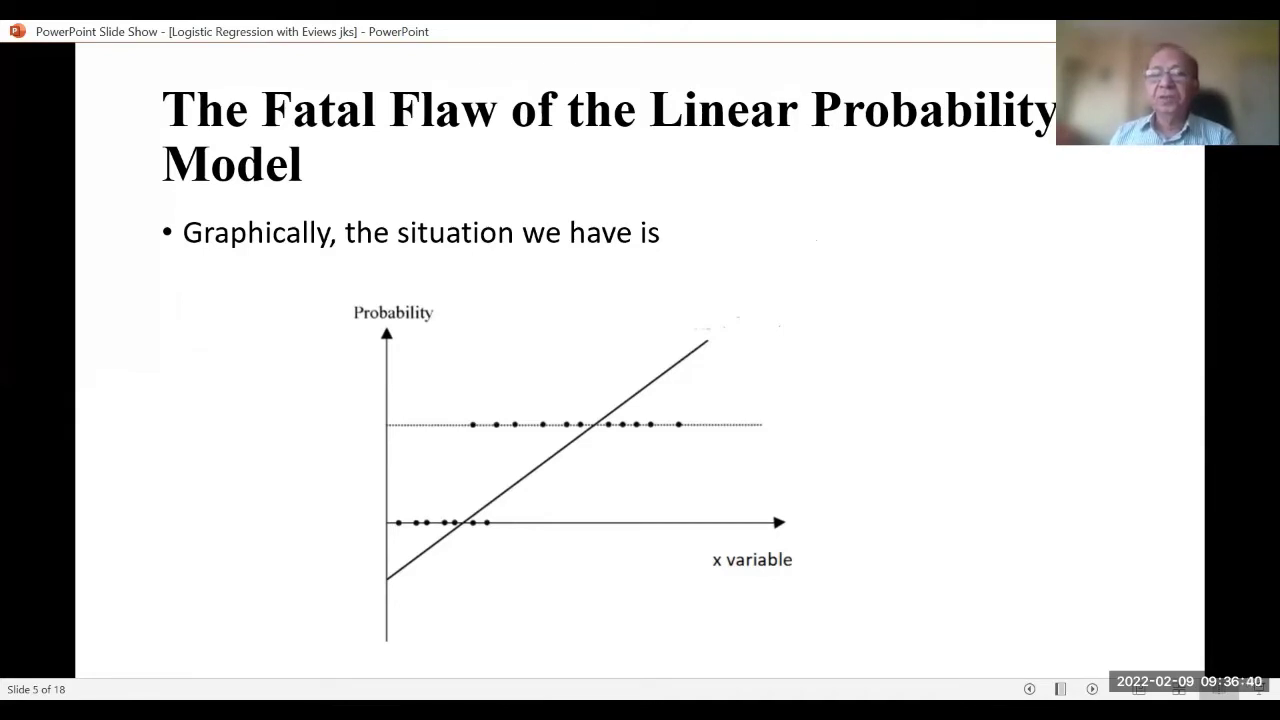
{"action": "key", "text": "Right"}
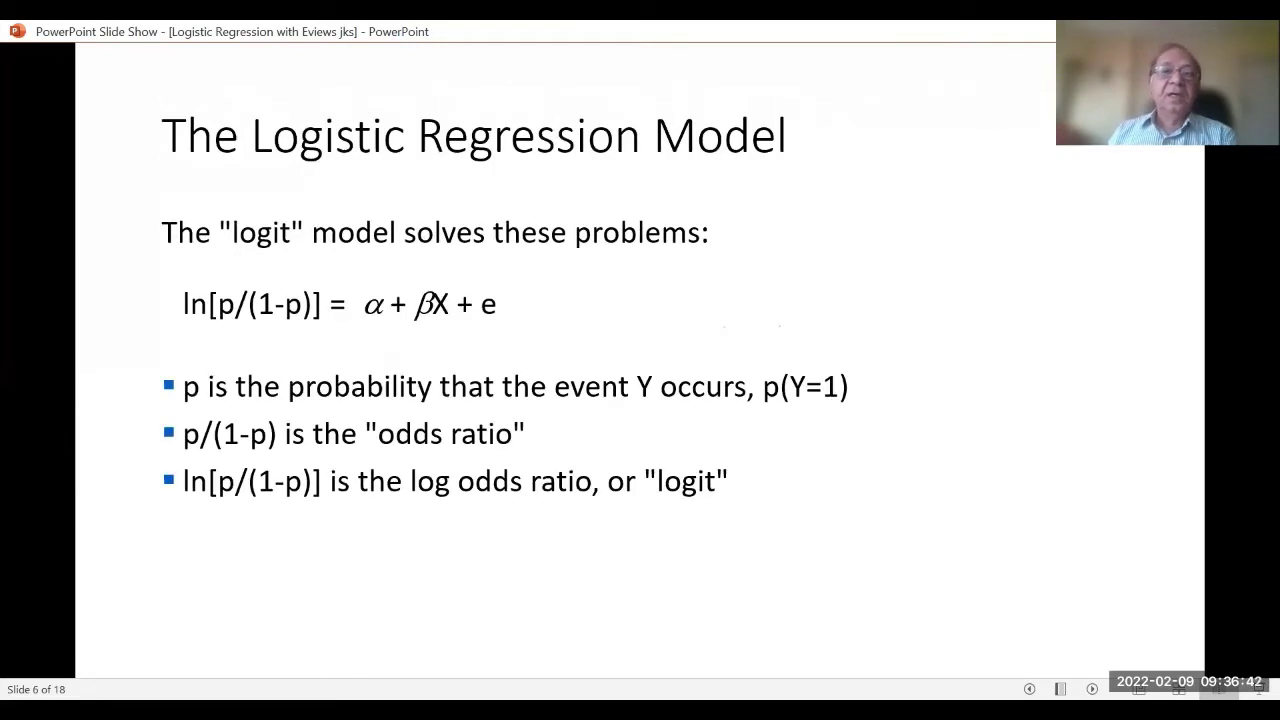
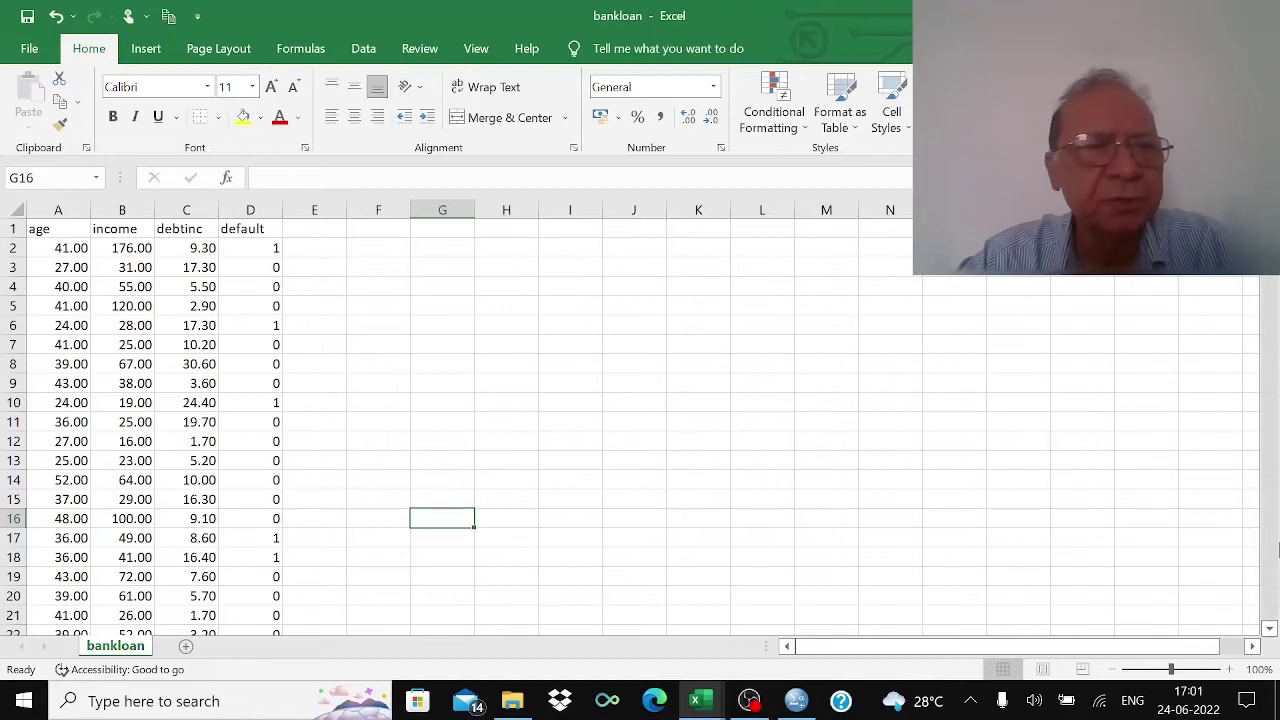
{"action": "left_click_drag", "start_coordinate": [1270, 548], "coordinate": [1270, 300]}
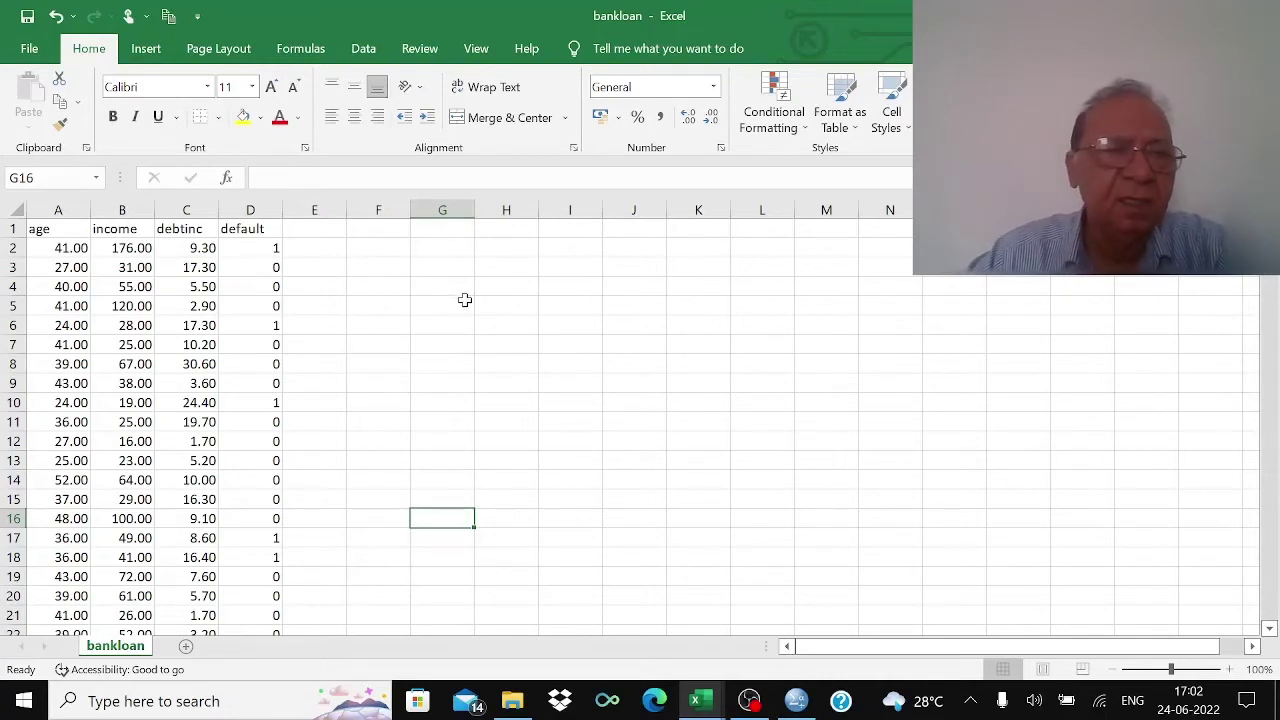
Step: Switch to SPSS Statistics and open the Excel file bankloan.xlsx as data, reading variable names from the first row of the bankloan worksheet
{"action": "left_click", "coordinate": [797, 702]}
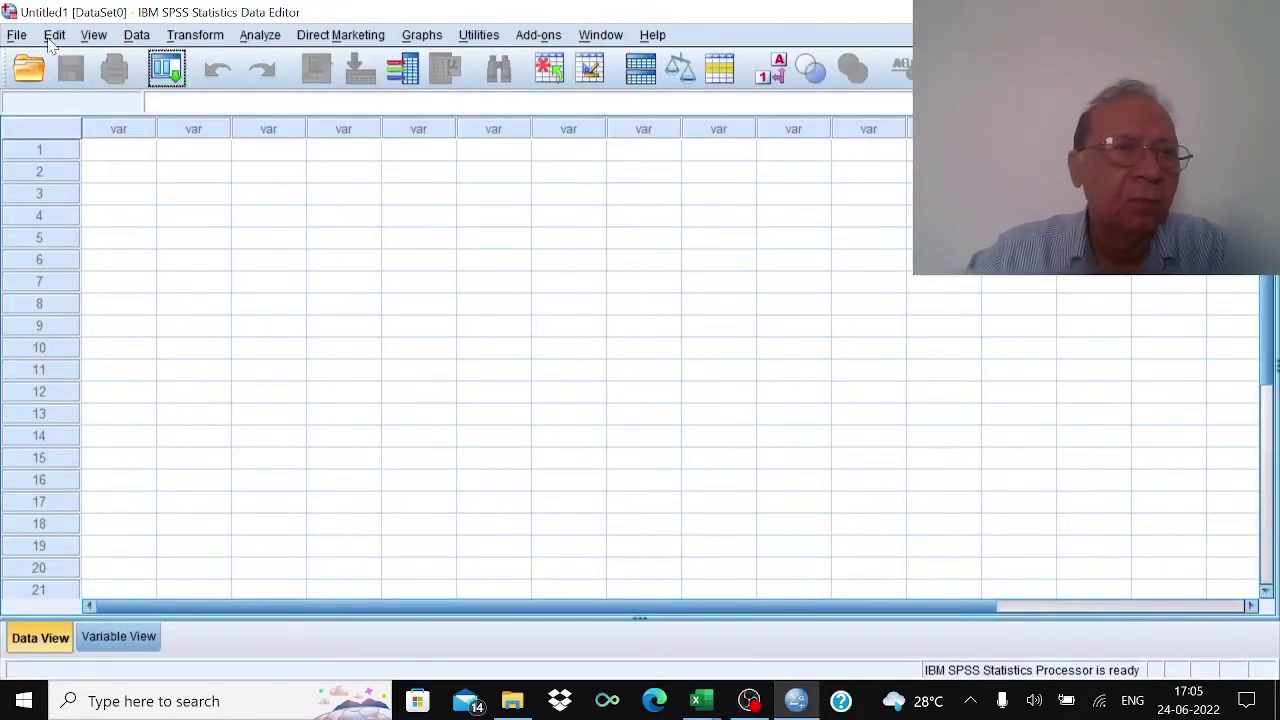
{"action": "left_click", "coordinate": [16, 35]}
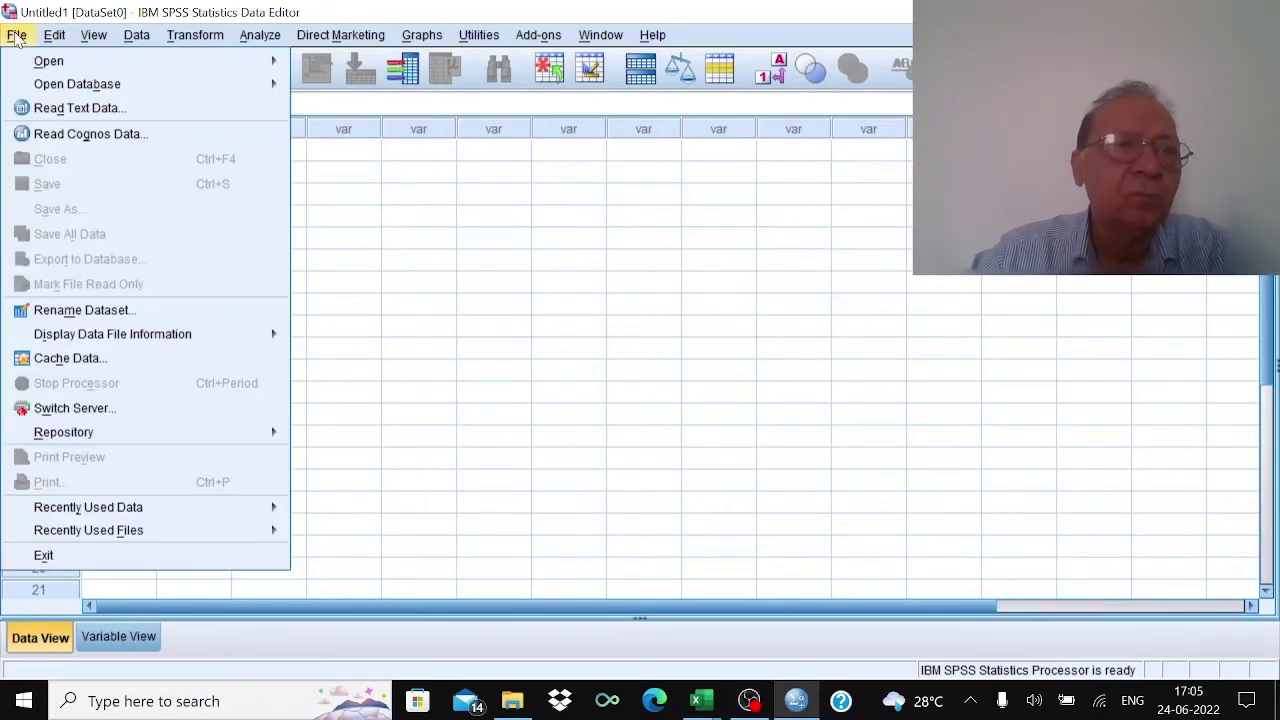
{"action": "mouse_move", "coordinate": [48, 61]}
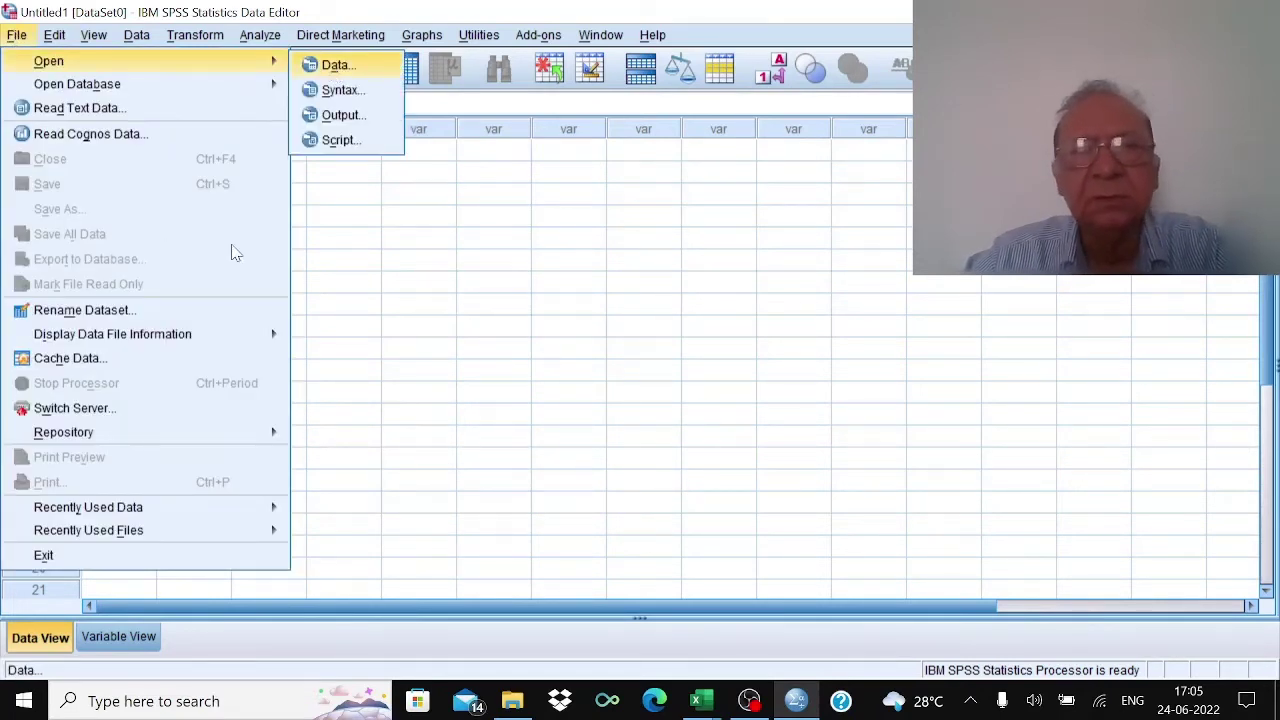
{"action": "left_click", "coordinate": [338, 64]}
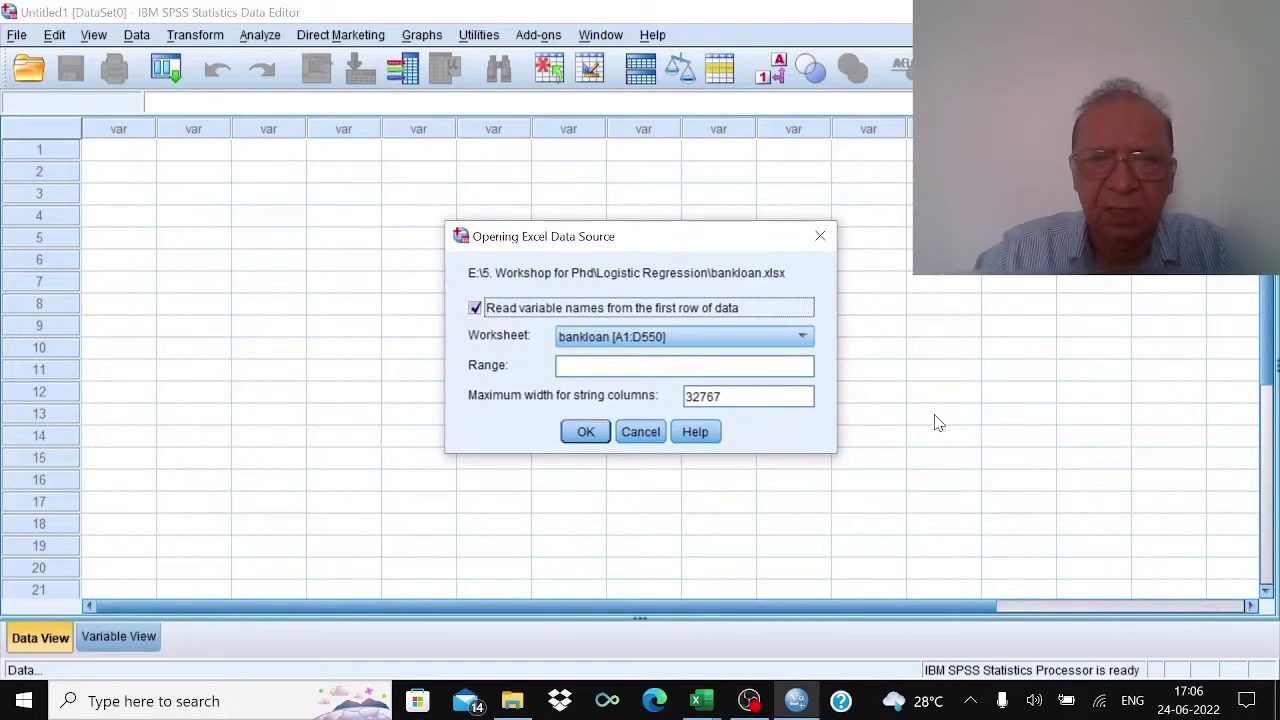
{"action": "left_click", "coordinate": [586, 433]}
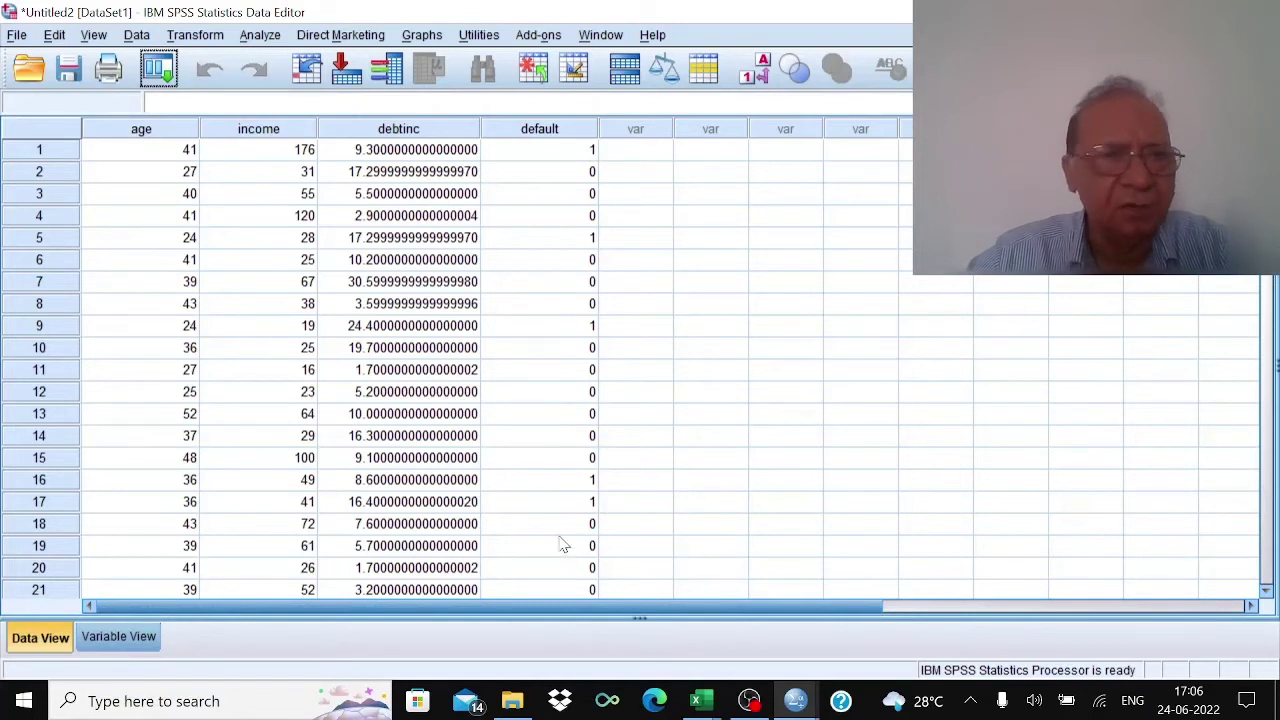
Step: Set the number of decimals of the debtinc variable to 2 in the variable definitions
{"action": "left_click", "coordinate": [120, 638]}
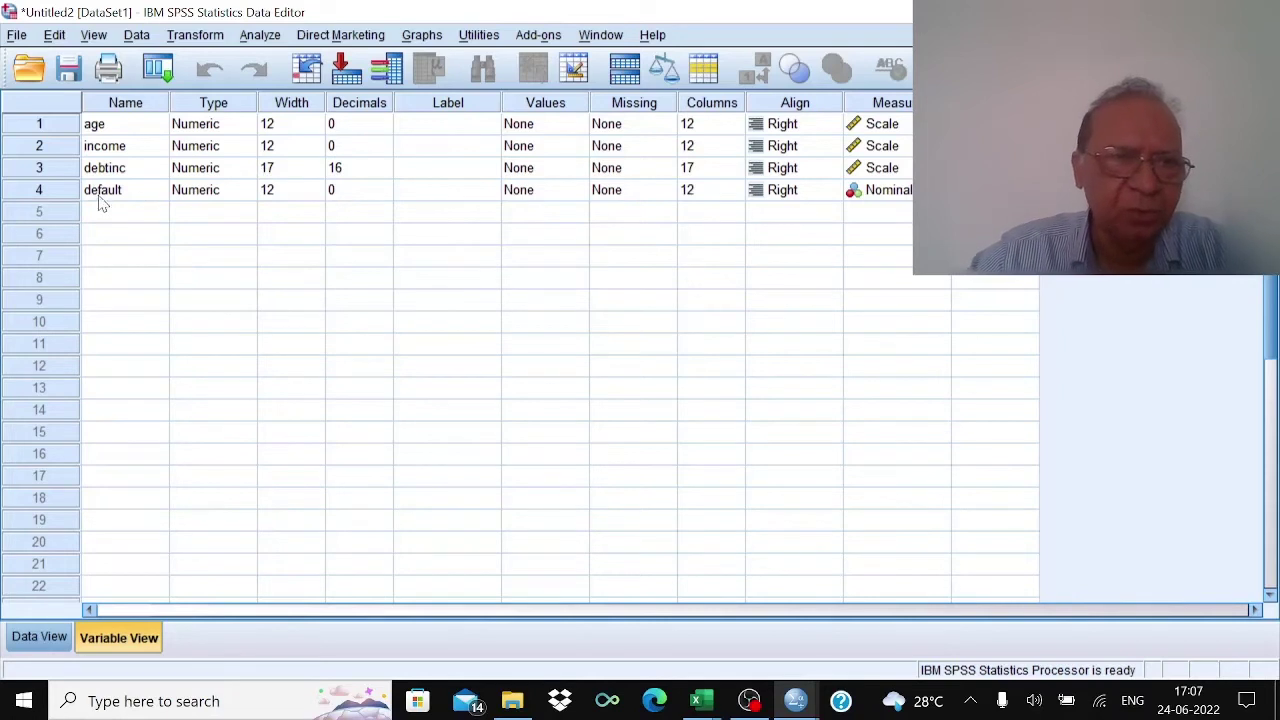
{"action": "left_click", "coordinate": [338, 170]}
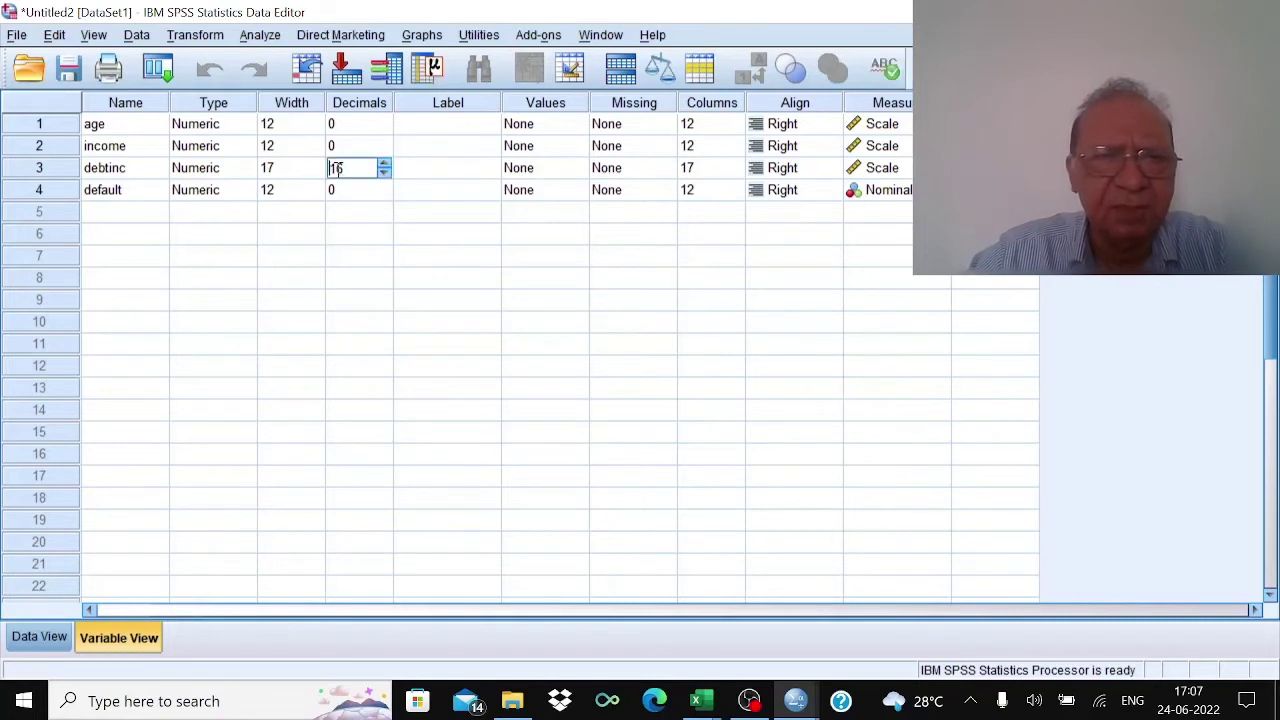
{"action": "left_click_drag", "start_coordinate": [361, 169], "coordinate": [330, 170]}
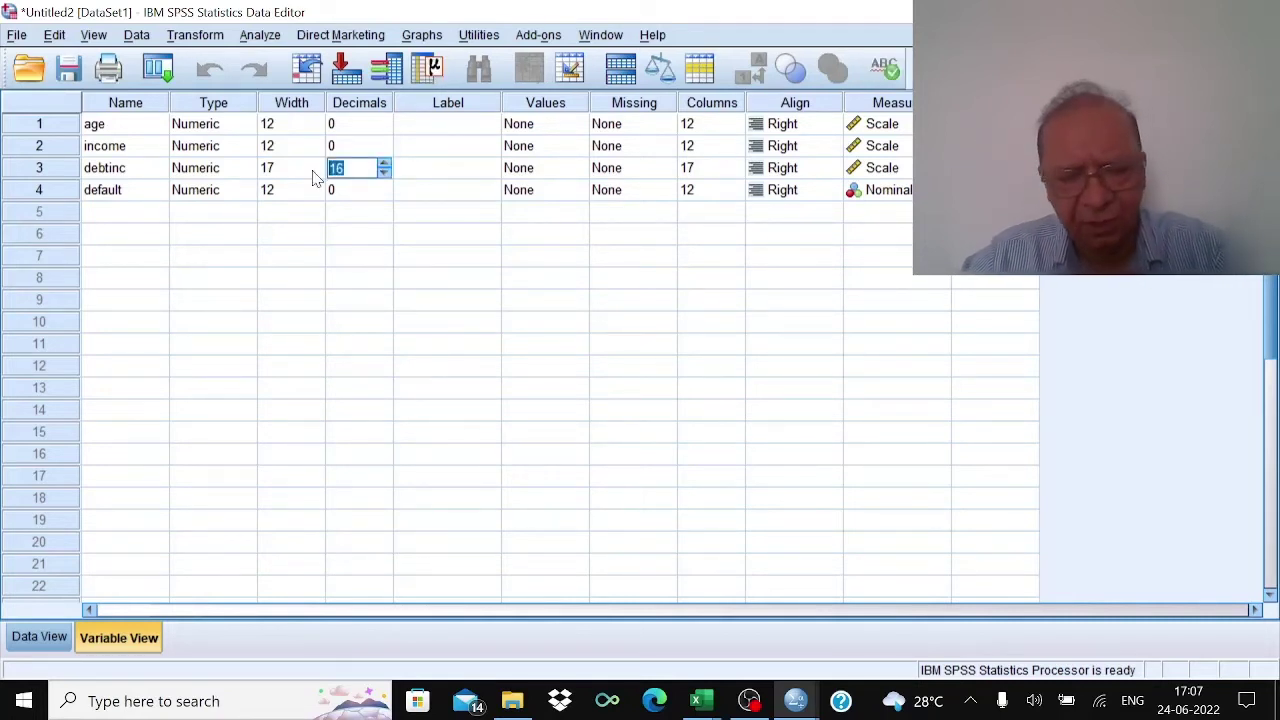
{"action": "type", "text": "2"}
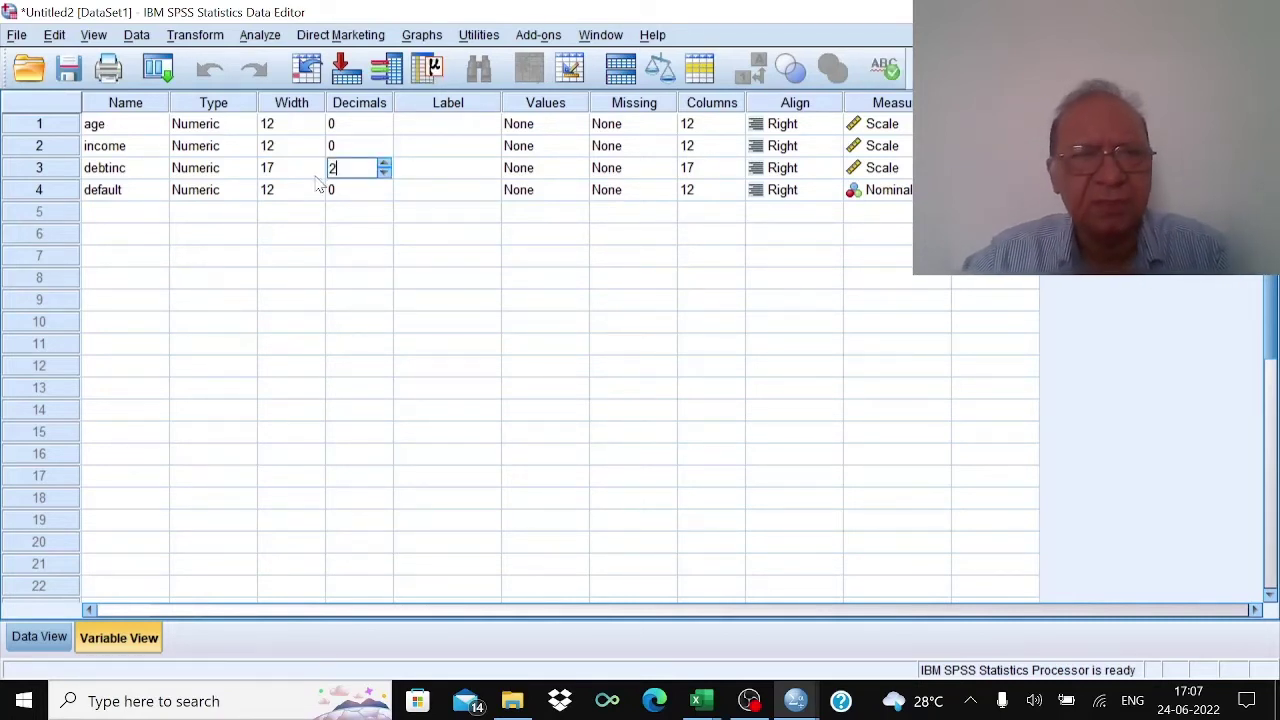
{"action": "left_click", "coordinate": [388, 236]}
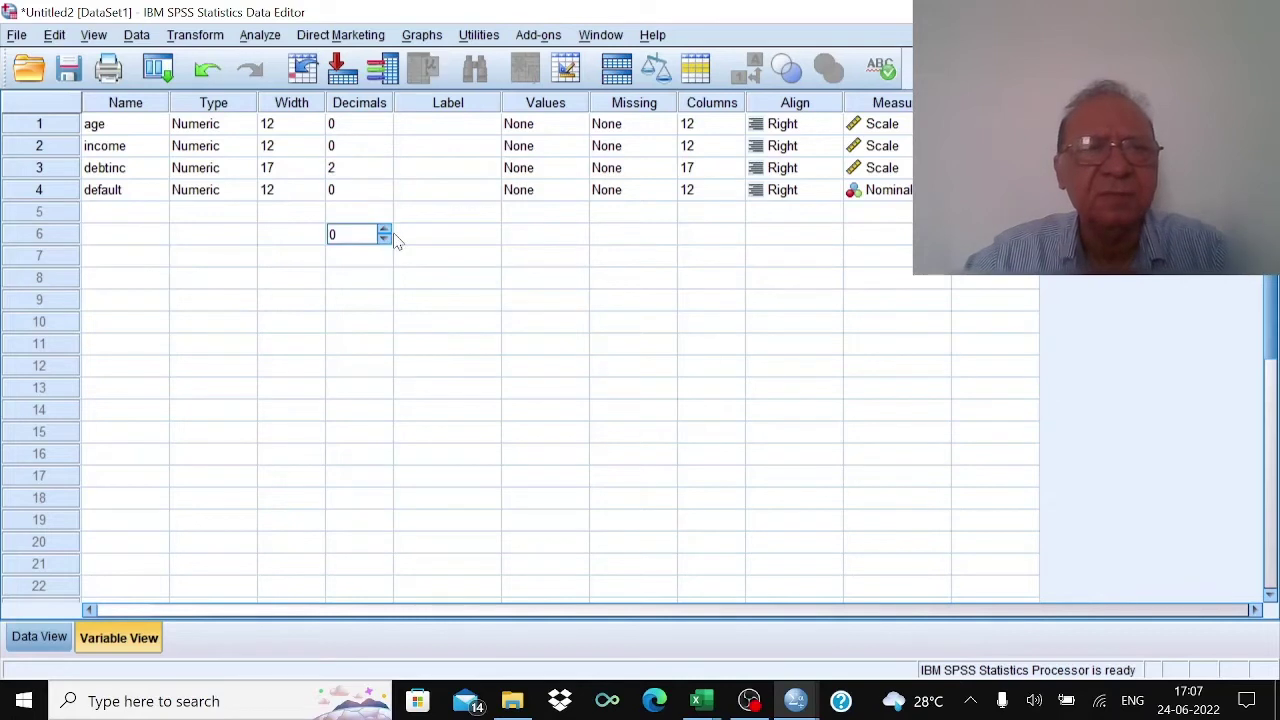
Step: Set the width of the default variable to 1
{"action": "left_click", "coordinate": [282, 192]}
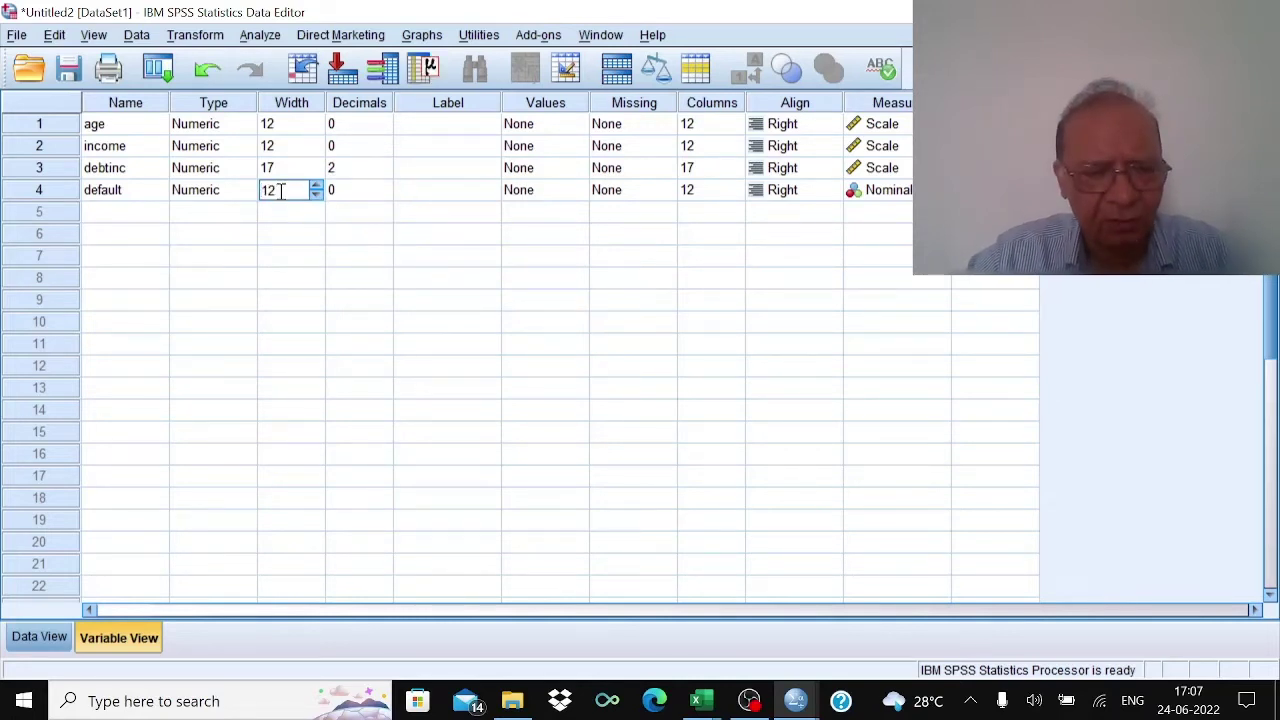
{"action": "left_click_drag", "start_coordinate": [282, 192], "coordinate": [231, 191]}
{"action": "type", "text": "1"}
{"action": "left_click", "coordinate": [372, 209]}
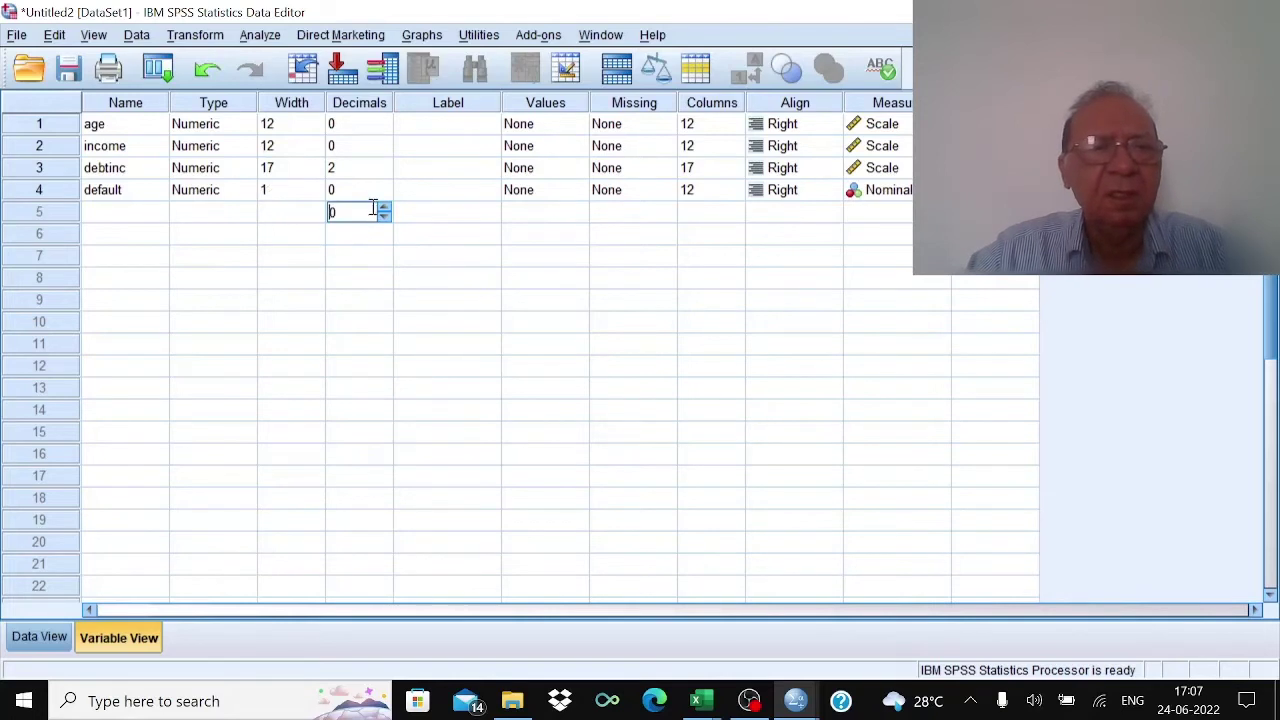
{"action": "left_click", "coordinate": [350, 191]}
{"action": "left_click", "coordinate": [346, 240]}
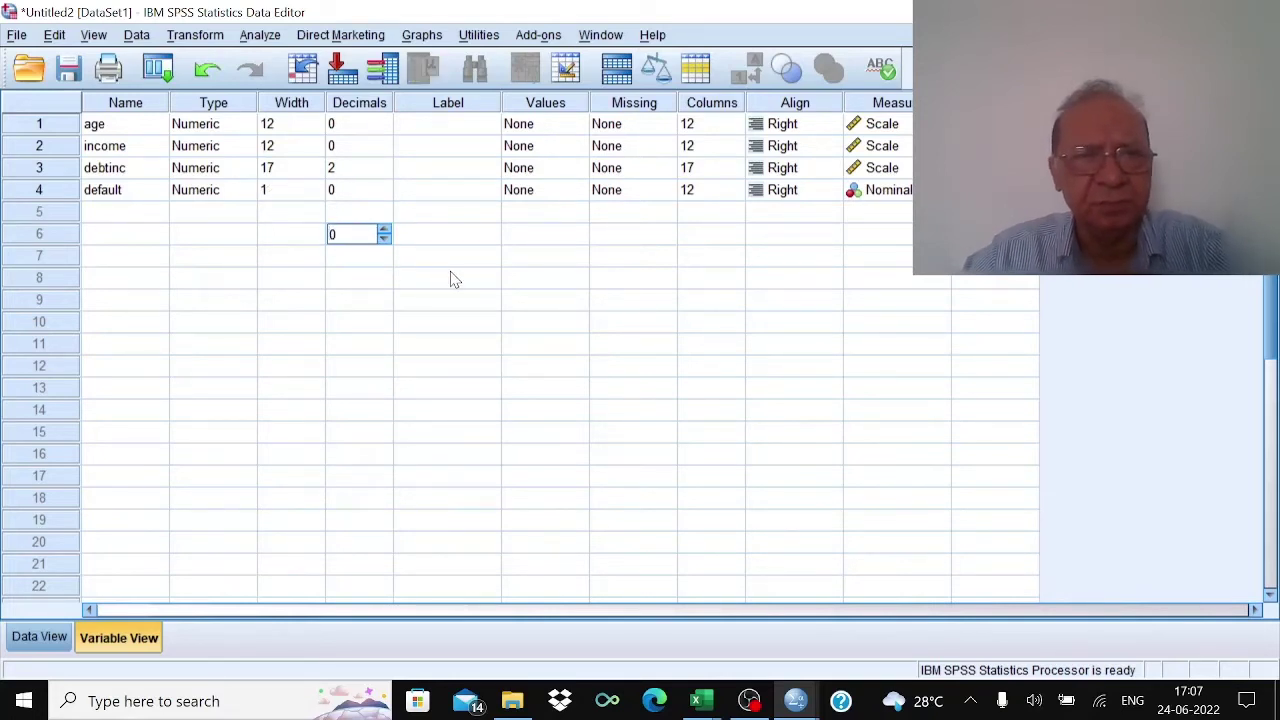
Step: Set the width of the age variable to 3 and of the income variable to 4
{"action": "left_click", "coordinate": [298, 127]}
{"action": "left_click_drag", "start_coordinate": [290, 125], "coordinate": [252, 128]}
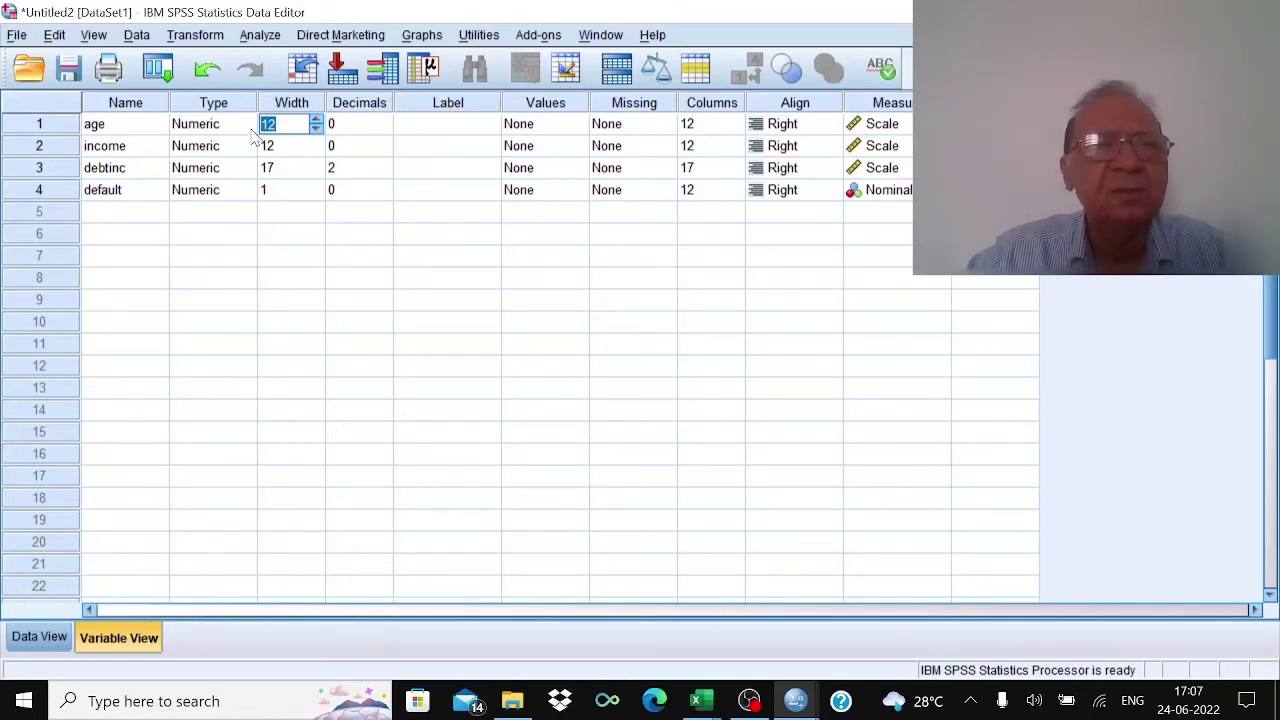
{"action": "type", "text": "3"}
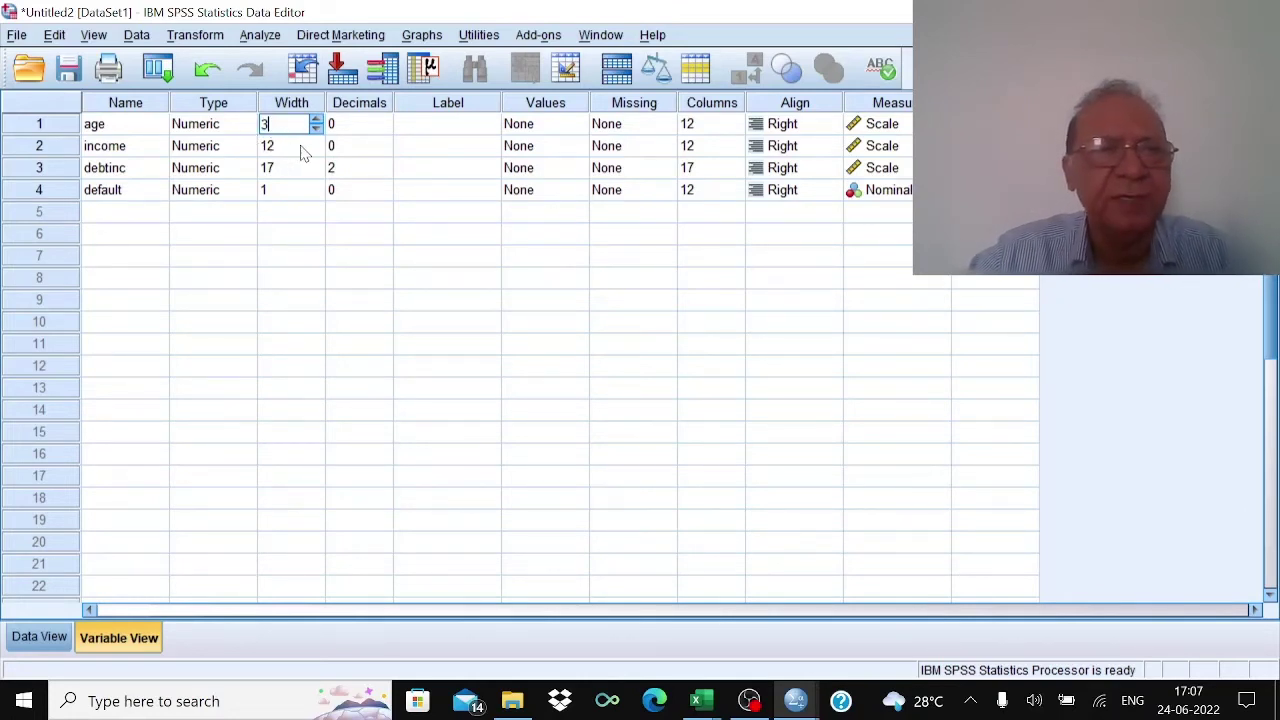
{"action": "left_click", "coordinate": [301, 146]}
{"action": "left_click_drag", "start_coordinate": [299, 146], "coordinate": [258, 151]}
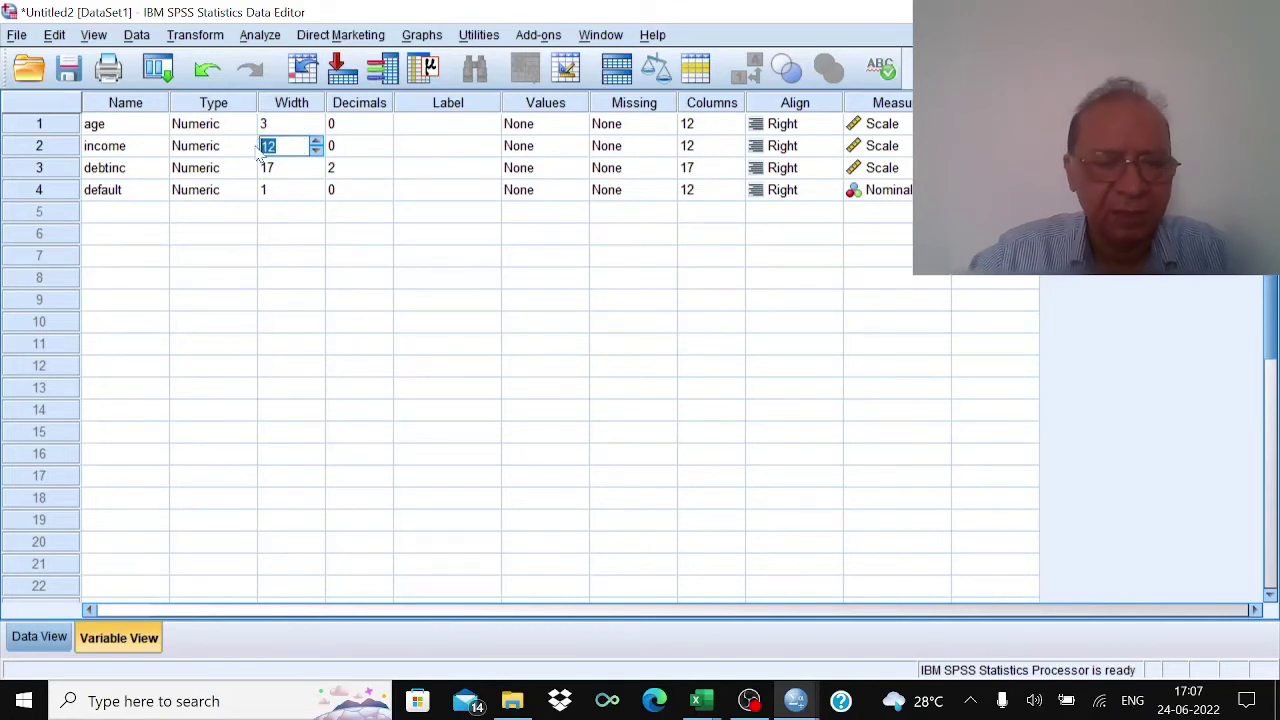
{"action": "type", "text": "4"}
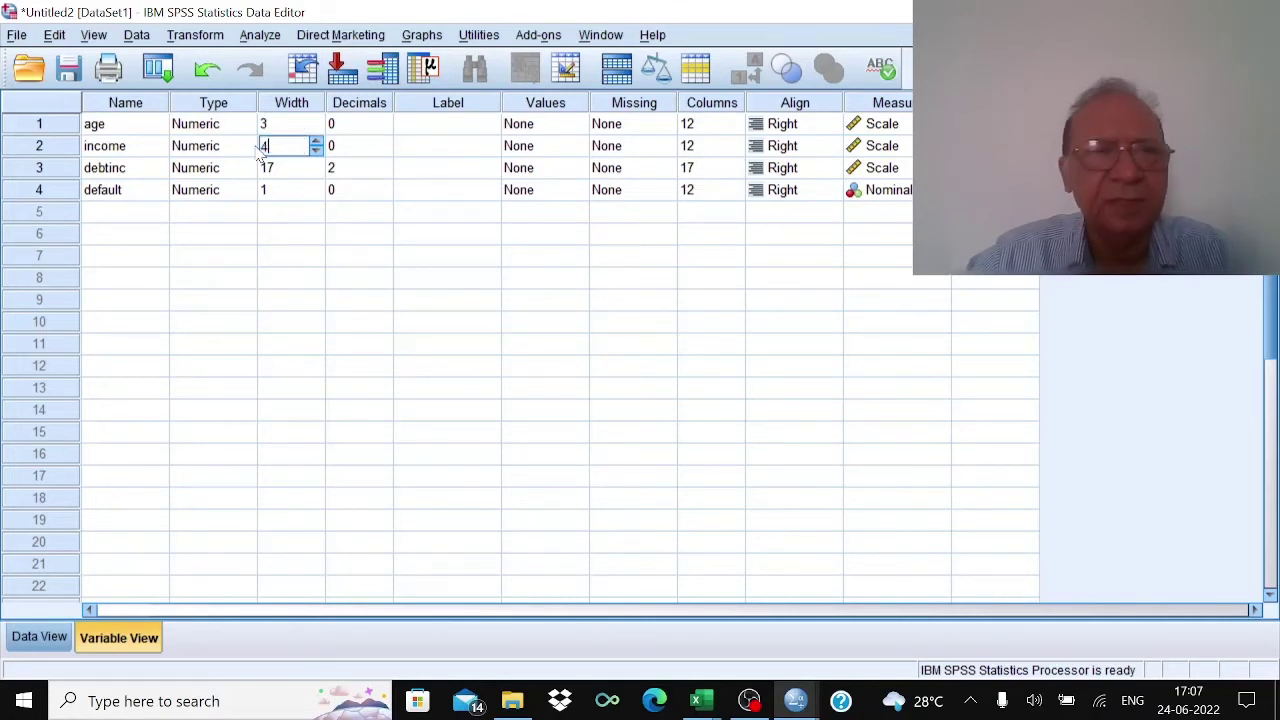
{"action": "left_click", "coordinate": [357, 217]}
Step: Set the width of the debtinc variable to 4 and return to the data values
{"action": "left_click", "coordinate": [288, 166]}
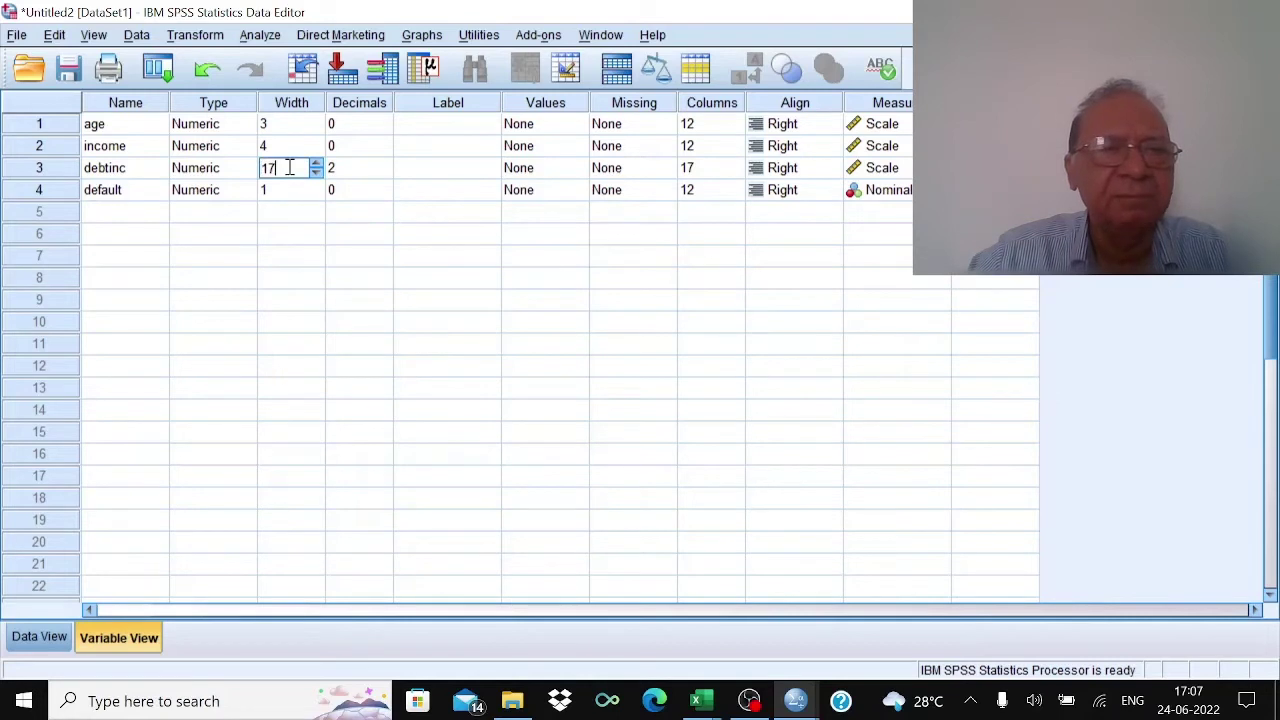
{"action": "left_click_drag", "start_coordinate": [289, 166], "coordinate": [228, 176]}
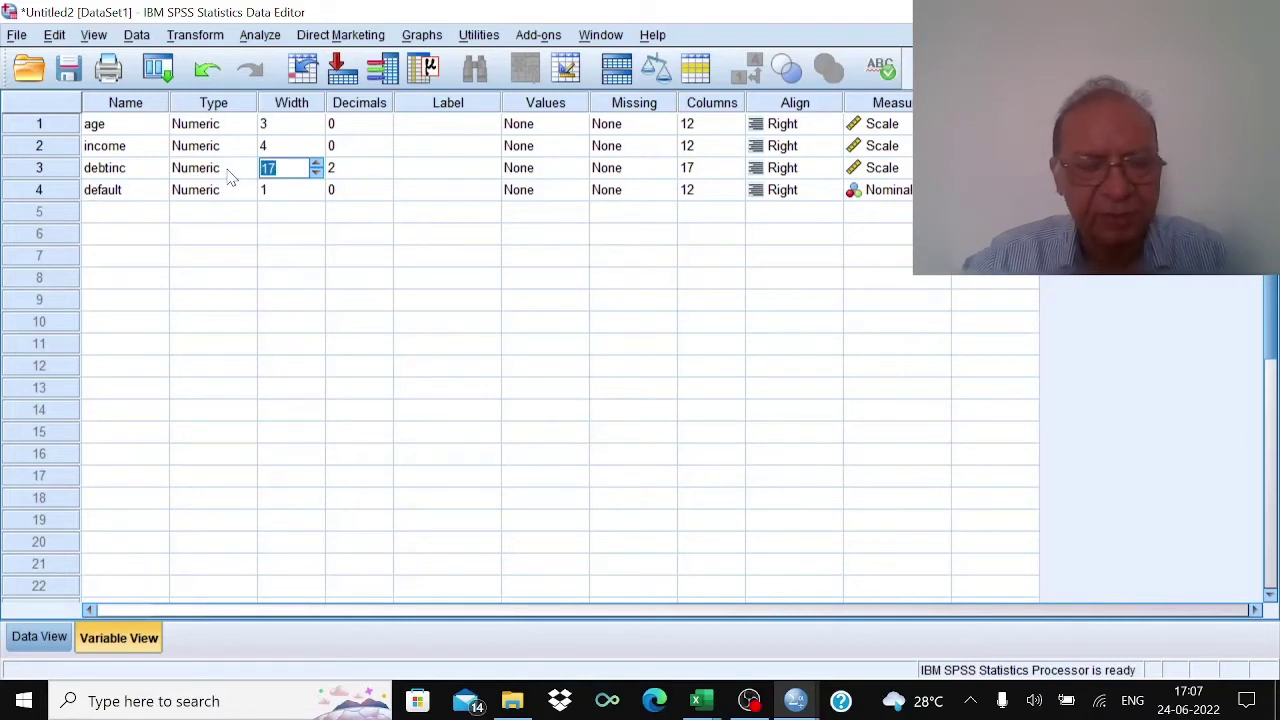
{"action": "type", "text": "4"}
{"action": "left_click", "coordinate": [393, 258]}
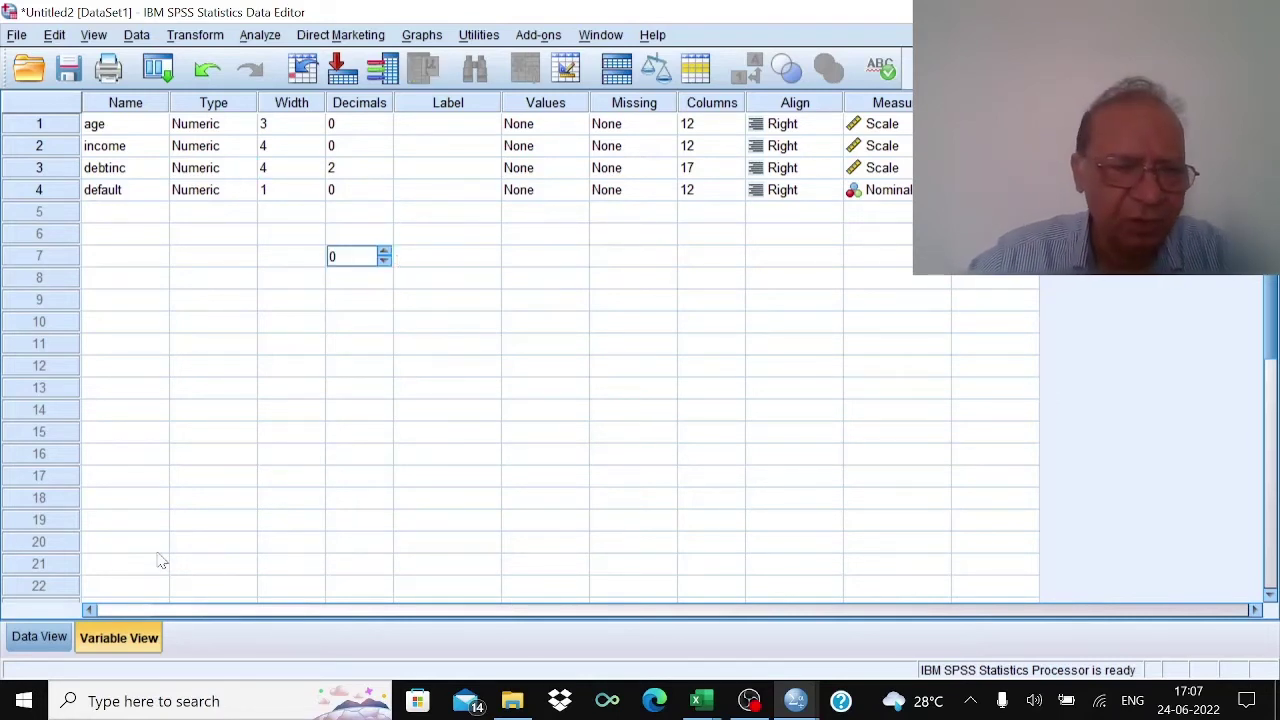
{"action": "left_click", "coordinate": [45, 637]}
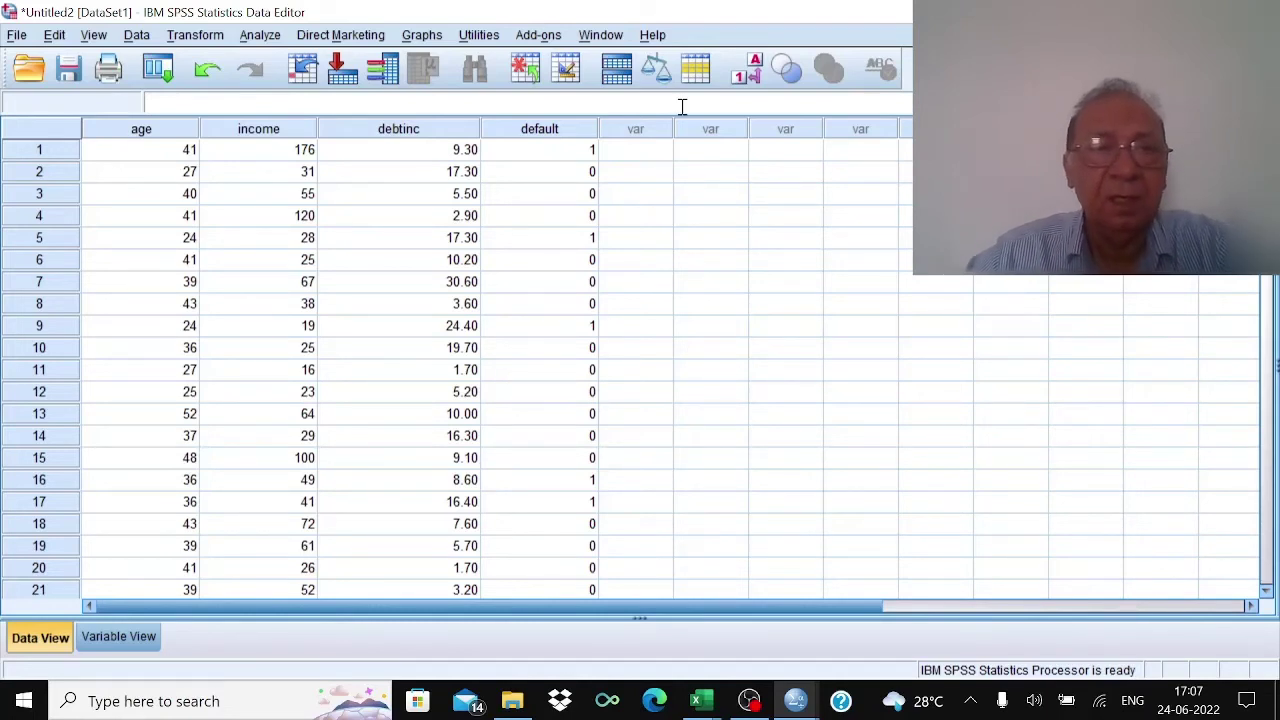
Step: Start a Binary Logistic regression and assign default as the dependent variable
{"action": "left_click", "coordinate": [262, 36]}
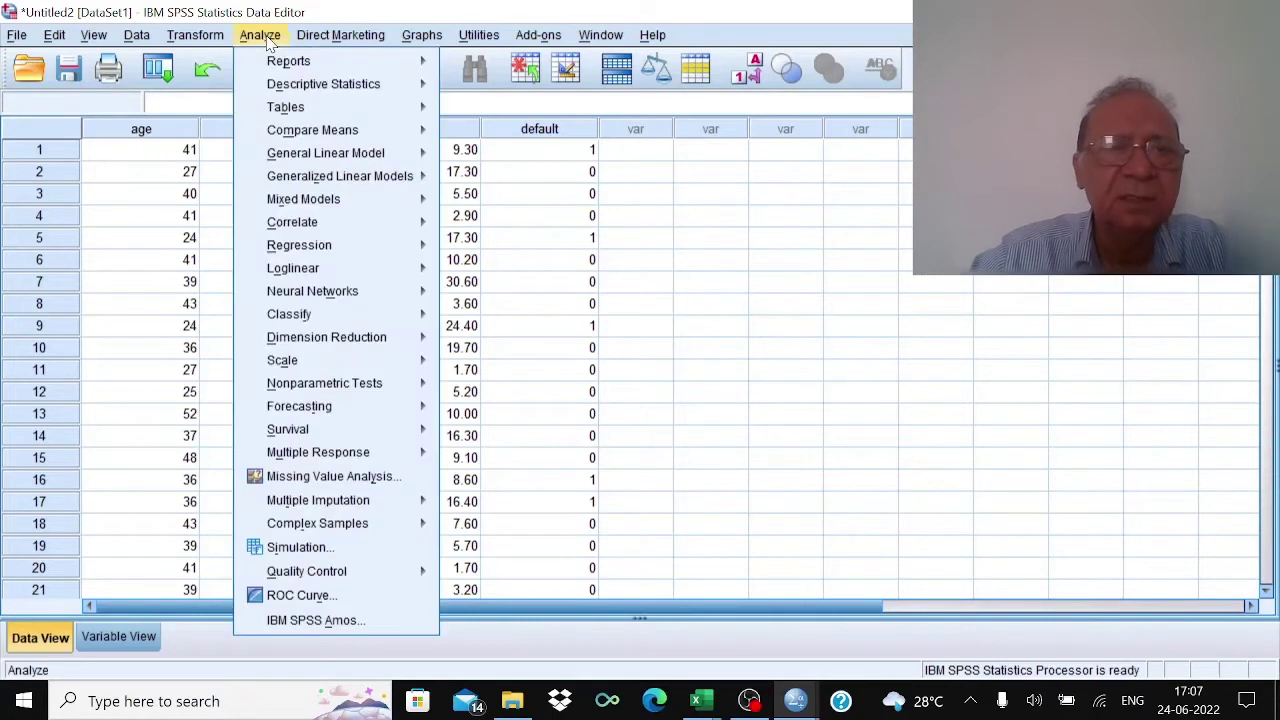
{"action": "mouse_move", "coordinate": [318, 253]}
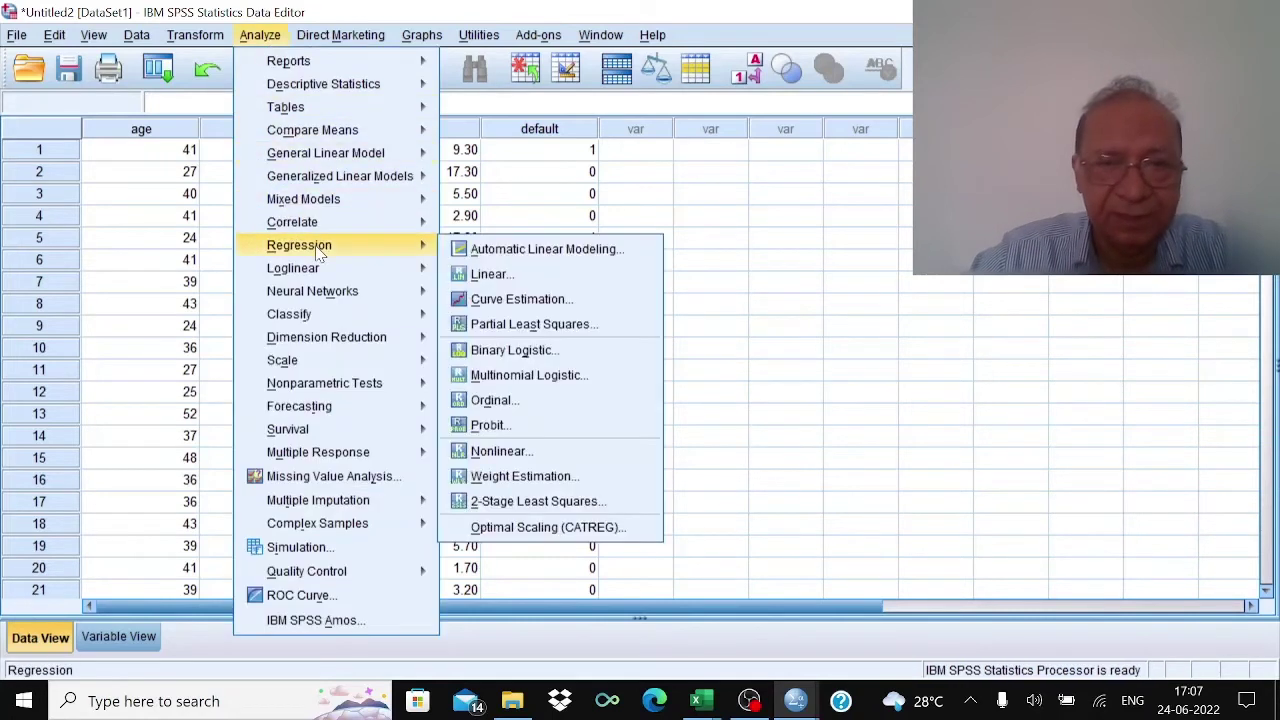
{"action": "left_click", "coordinate": [551, 351]}
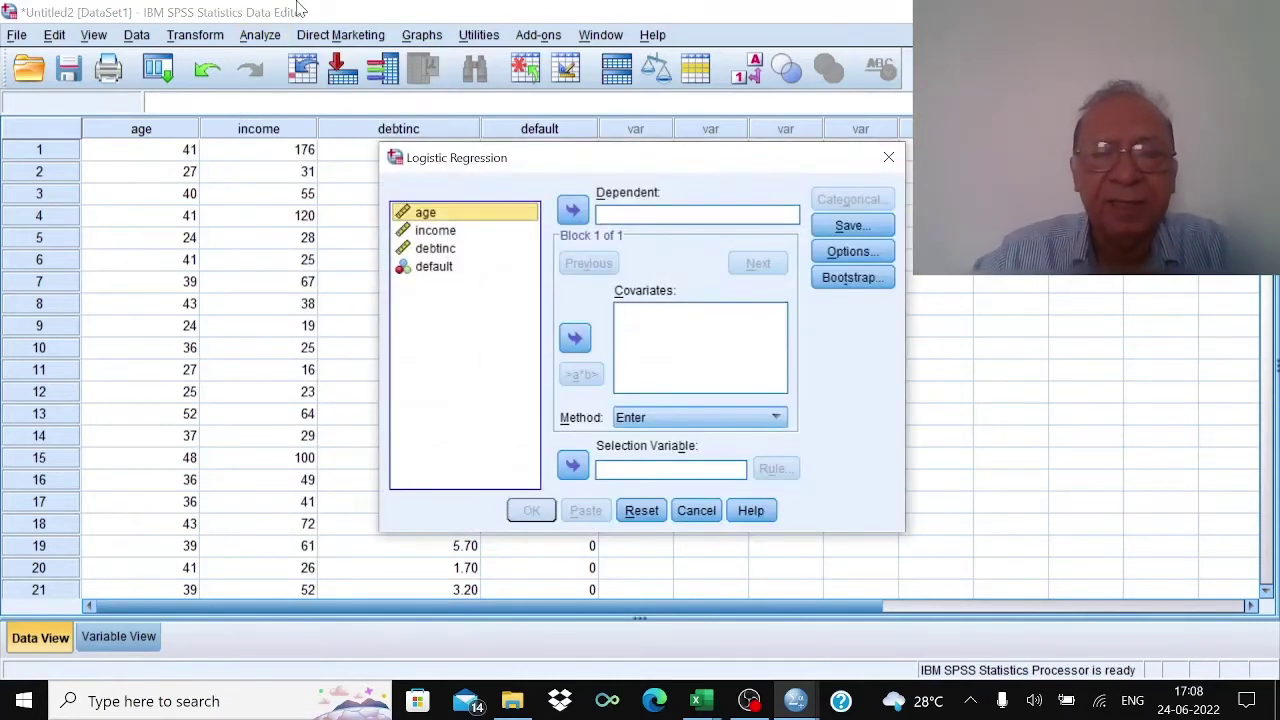
{"action": "left_click", "coordinate": [457, 266]}
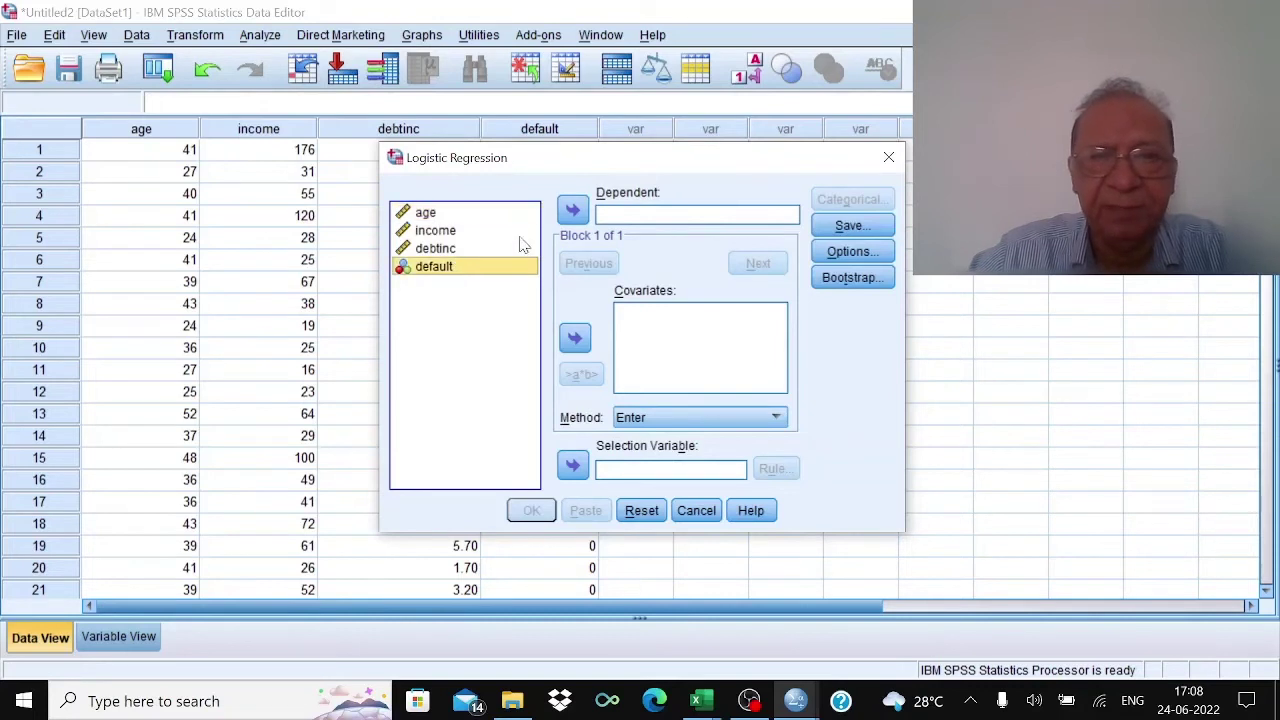
{"action": "left_click", "coordinate": [573, 213]}
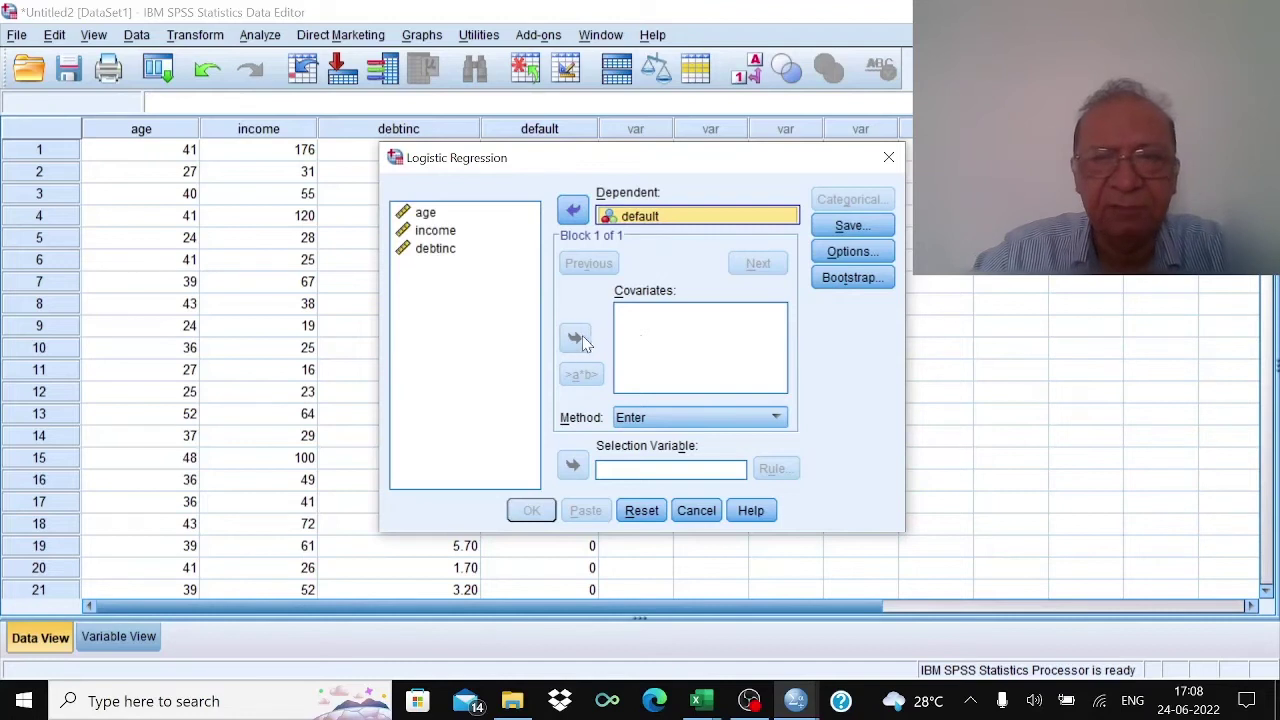
Step: Add age, income and debtinc as covariates, and view the categorical covariate settings without defining any
{"action": "left_click", "coordinate": [432, 214]}
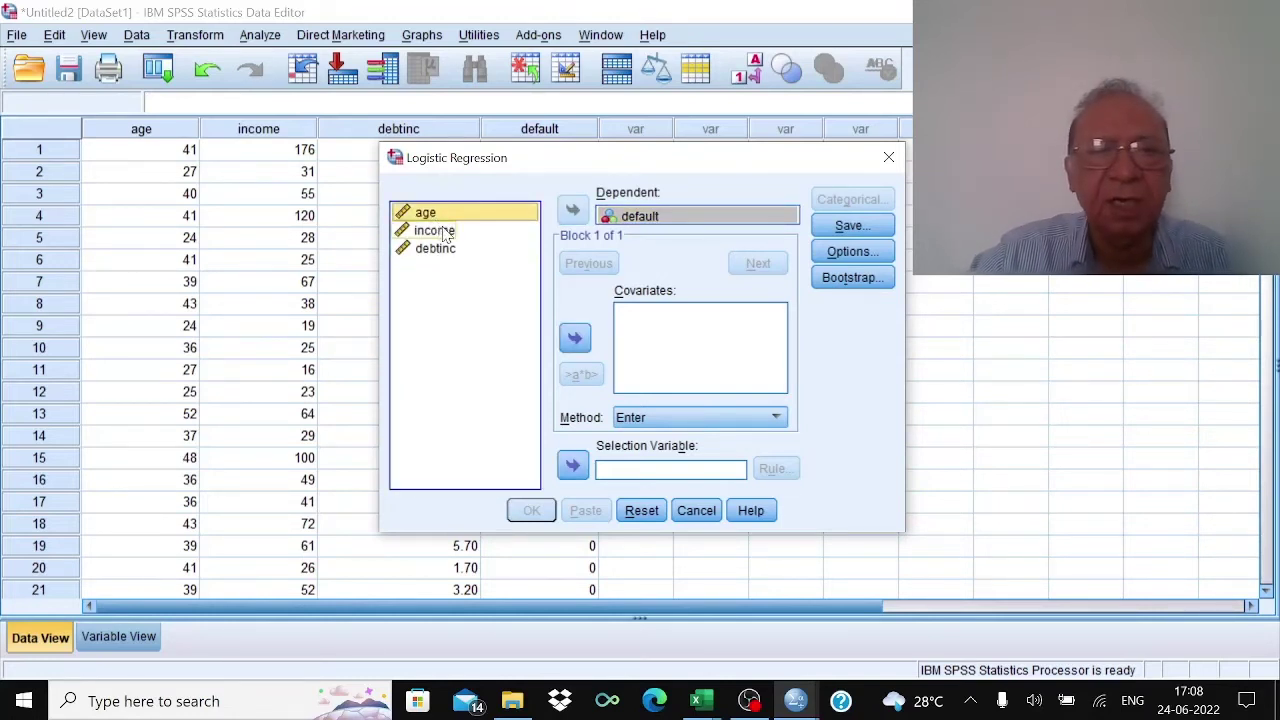
{"action": "left_click", "coordinate": [446, 236], "text": "ctrl"}
{"action": "left_click", "coordinate": [447, 252], "text": "ctrl"}
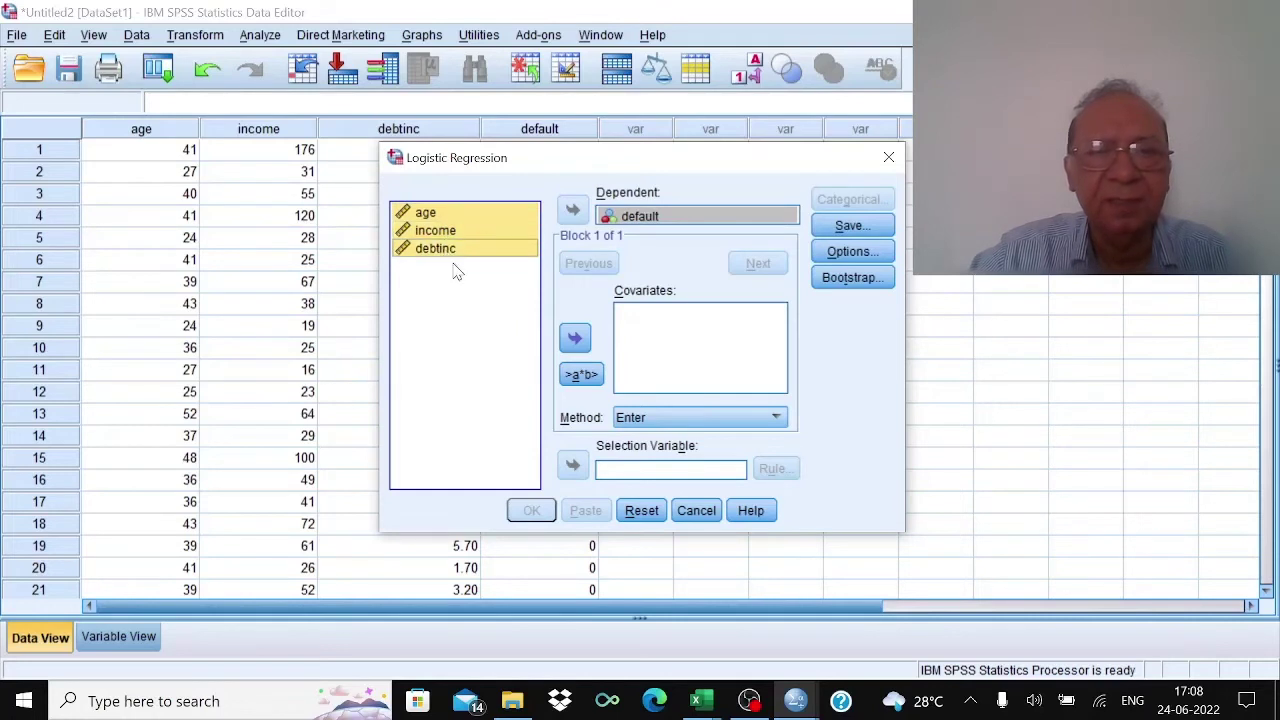
{"action": "left_click", "coordinate": [576, 341]}
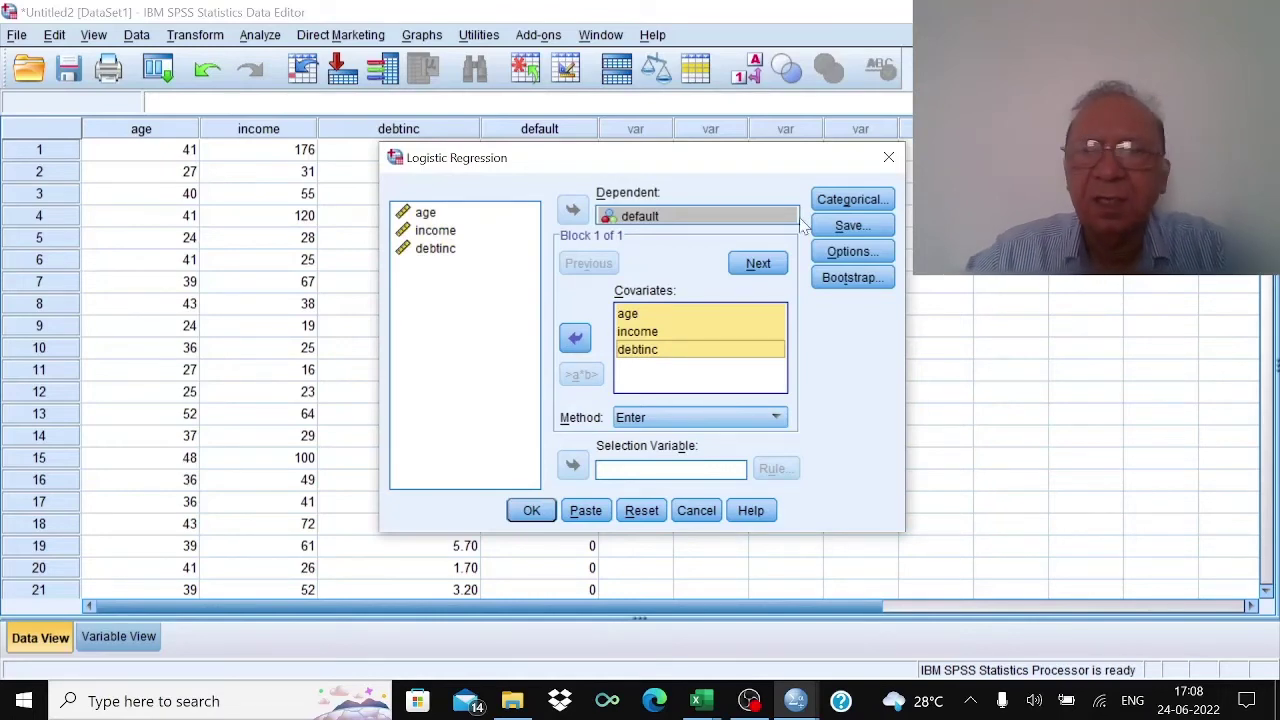
{"action": "left_click", "coordinate": [884, 203]}
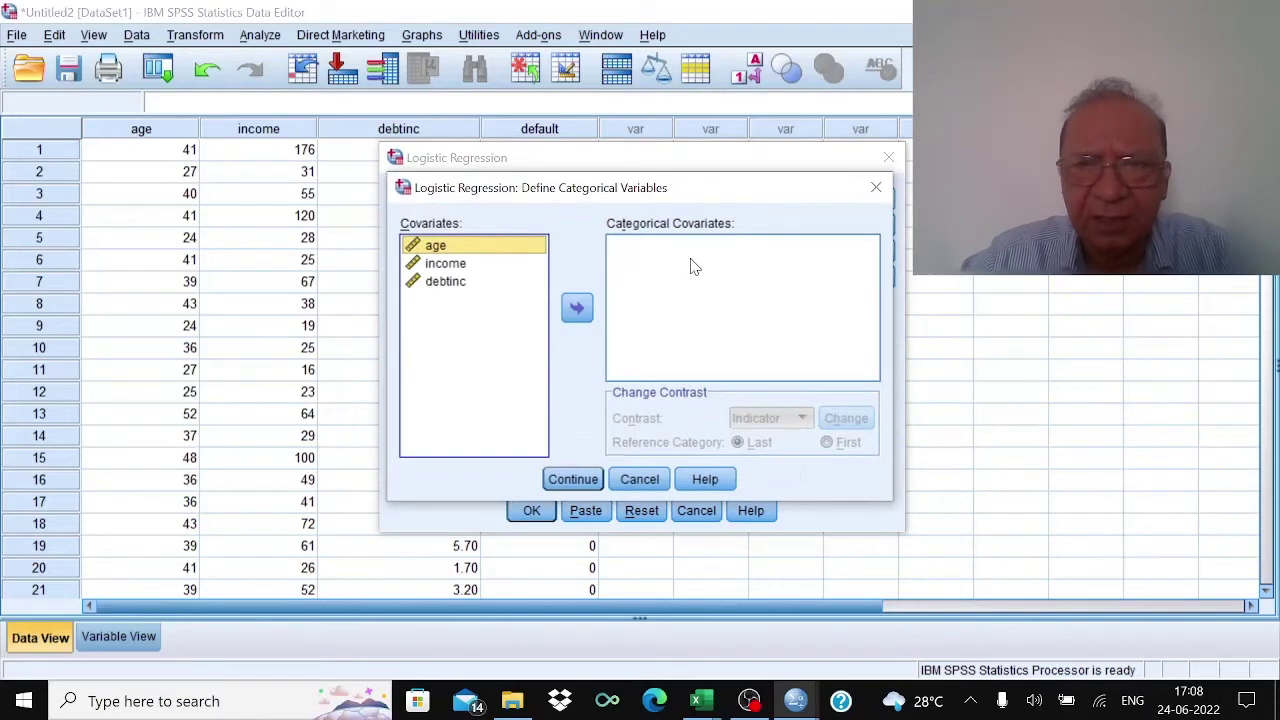
{"action": "left_click", "coordinate": [645, 482]}
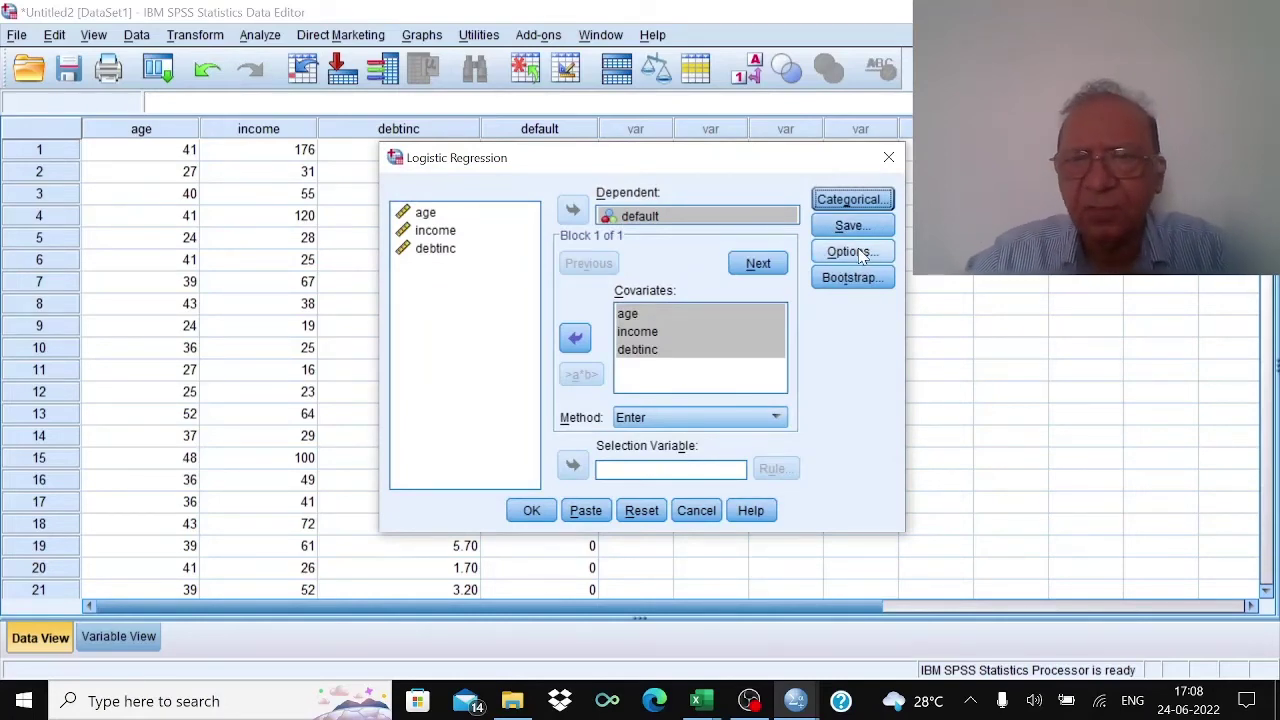
Step: View the logistic regression options, keep the default settings and run the analysis
{"action": "left_click", "coordinate": [858, 252]}
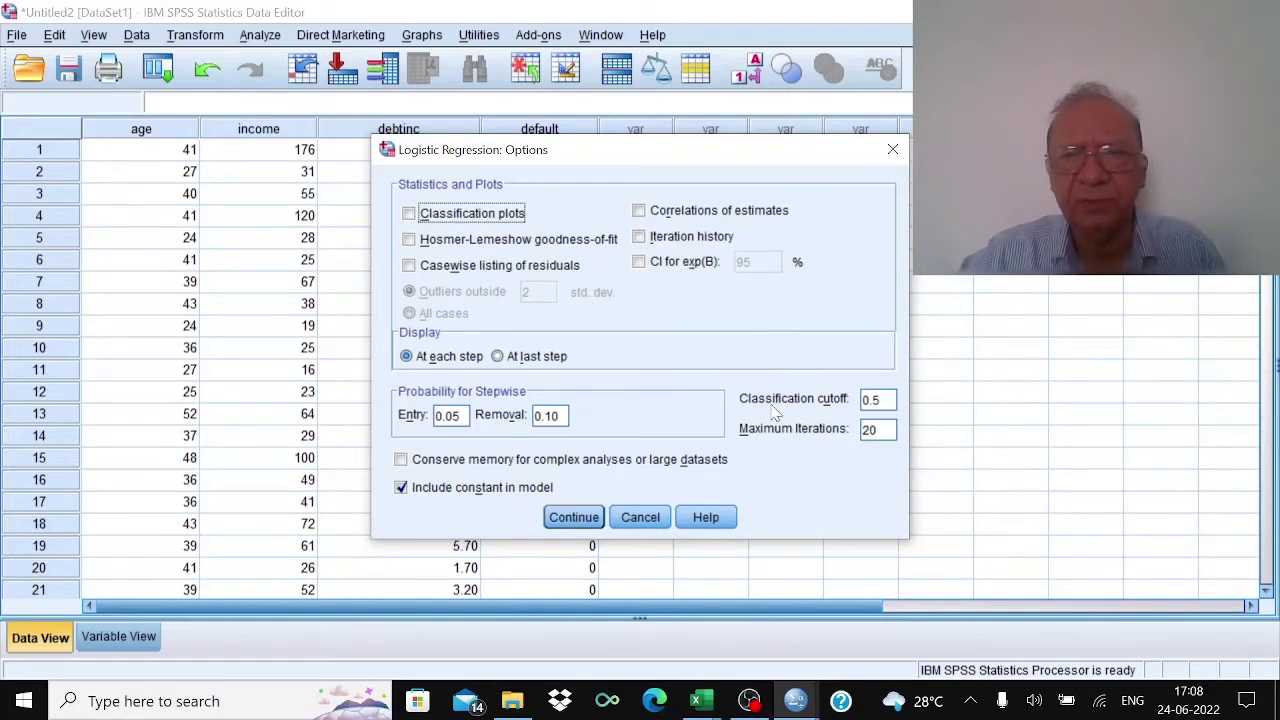
{"action": "left_click", "coordinate": [574, 517]}
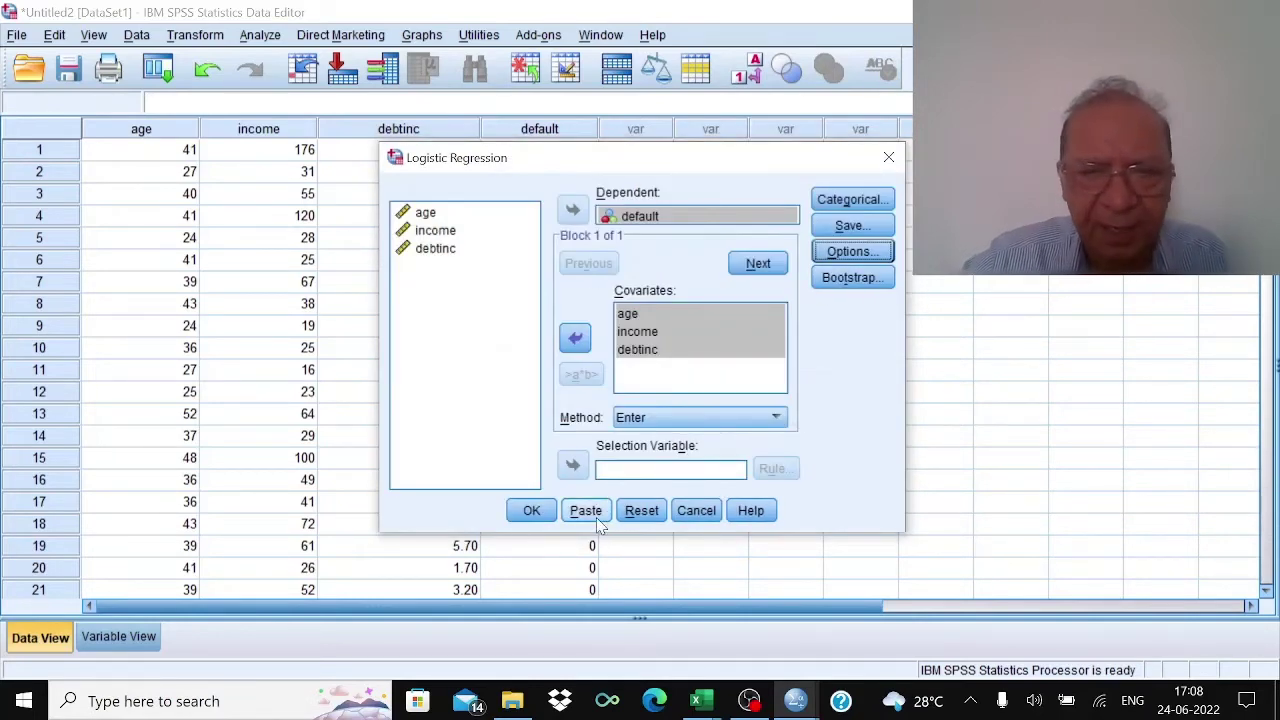
{"action": "left_click", "coordinate": [531, 511]}
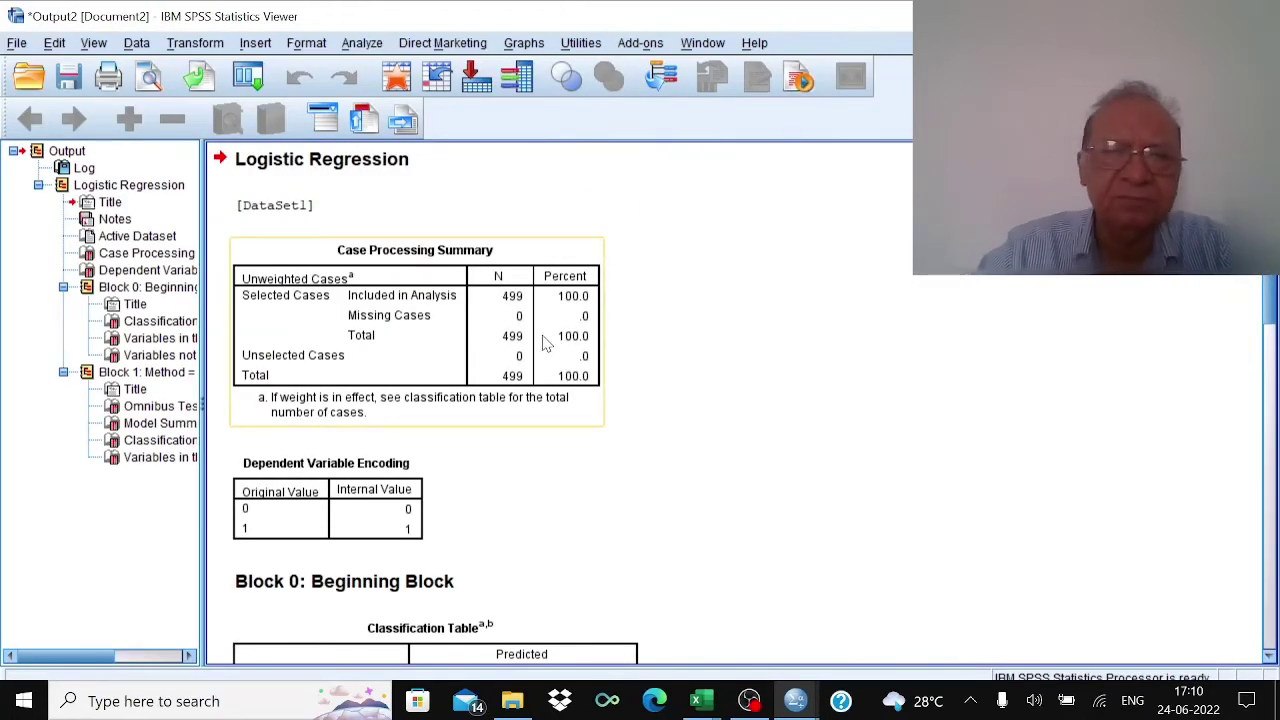
Step: Examine the logistic regression output, from the case processing summary and Block 0 tables through the Block 1 model tables
{"action": "scroll", "coordinate": [620, 469], "scroll_direction": "down", "scroll_amount": 3}
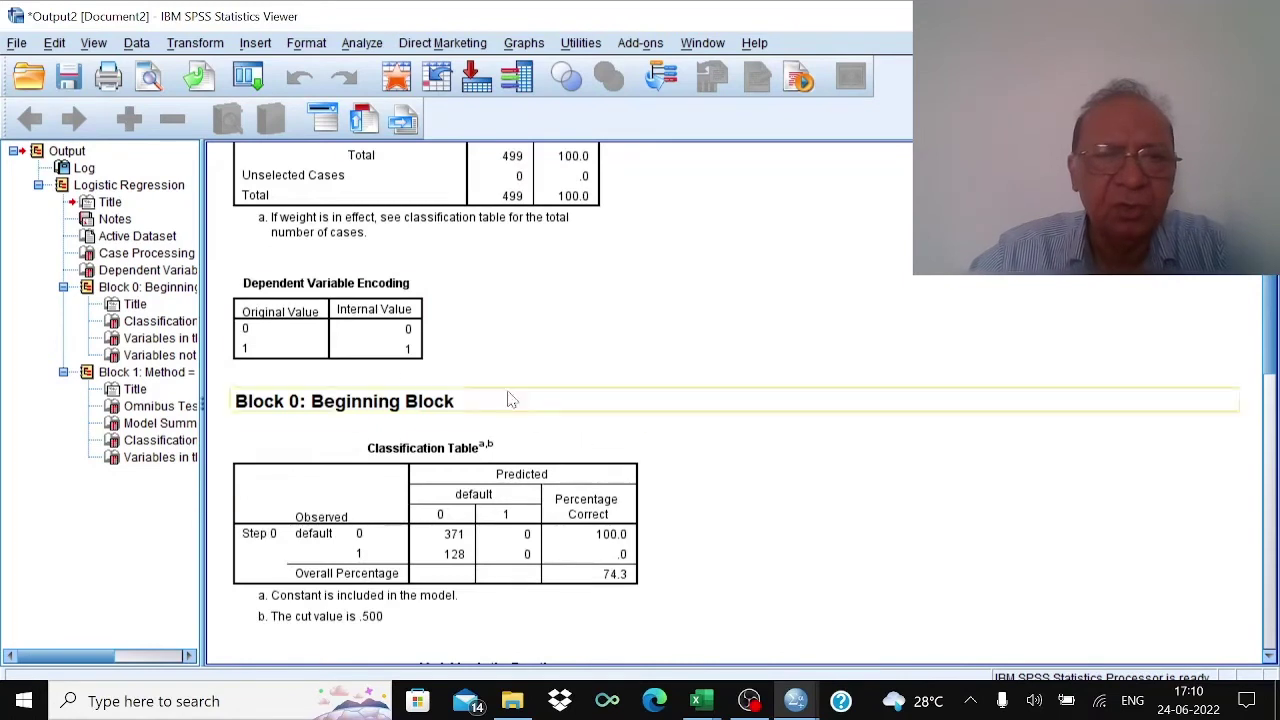
{"action": "scroll", "coordinate": [695, 486], "scroll_direction": "down", "scroll_amount": 2}
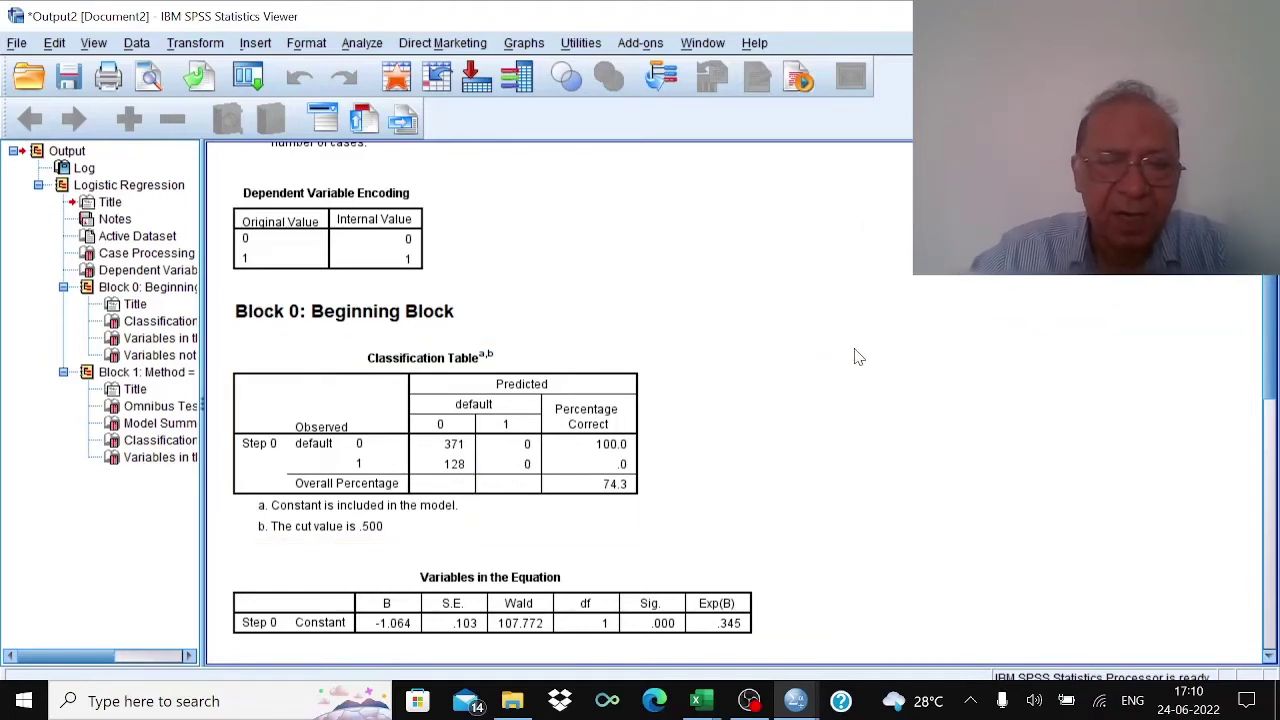
{"action": "scroll", "coordinate": [800, 362], "scroll_direction": "down", "scroll_amount": 2}
{"action": "scroll", "coordinate": [806, 364], "scroll_direction": "down", "scroll_amount": 4}
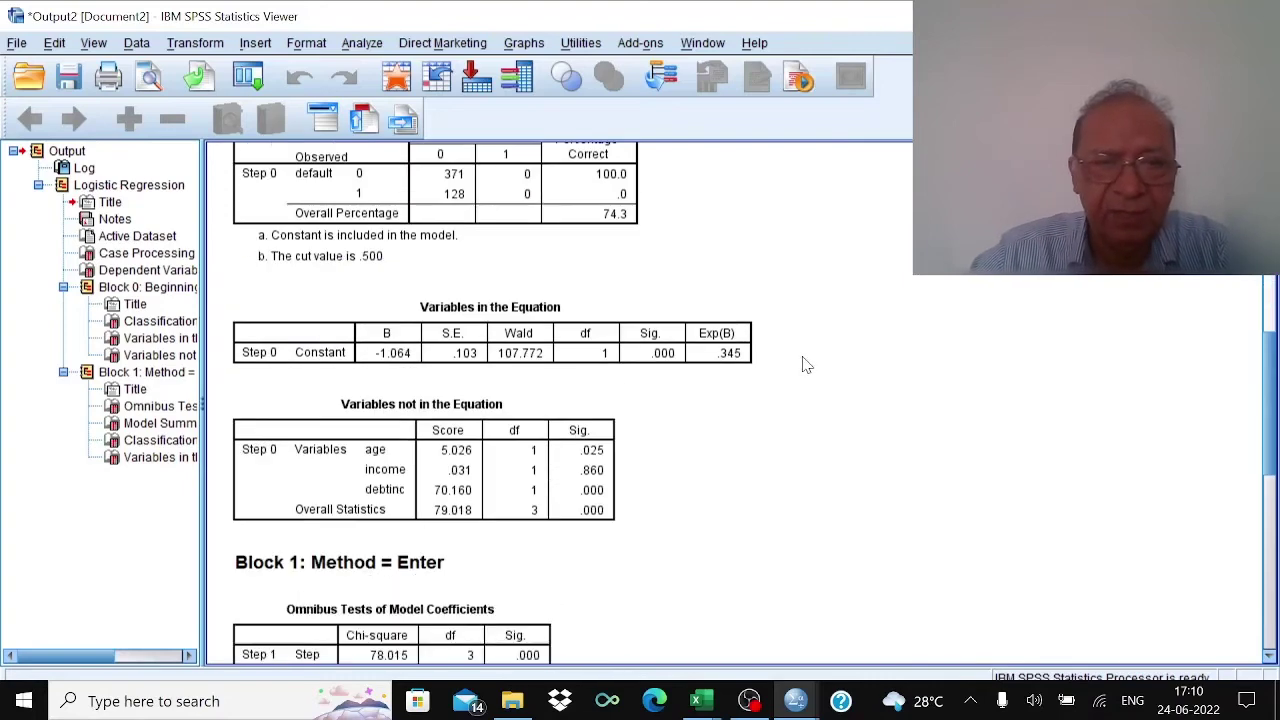
{"action": "scroll", "coordinate": [806, 364], "scroll_direction": "down", "scroll_amount": 8}
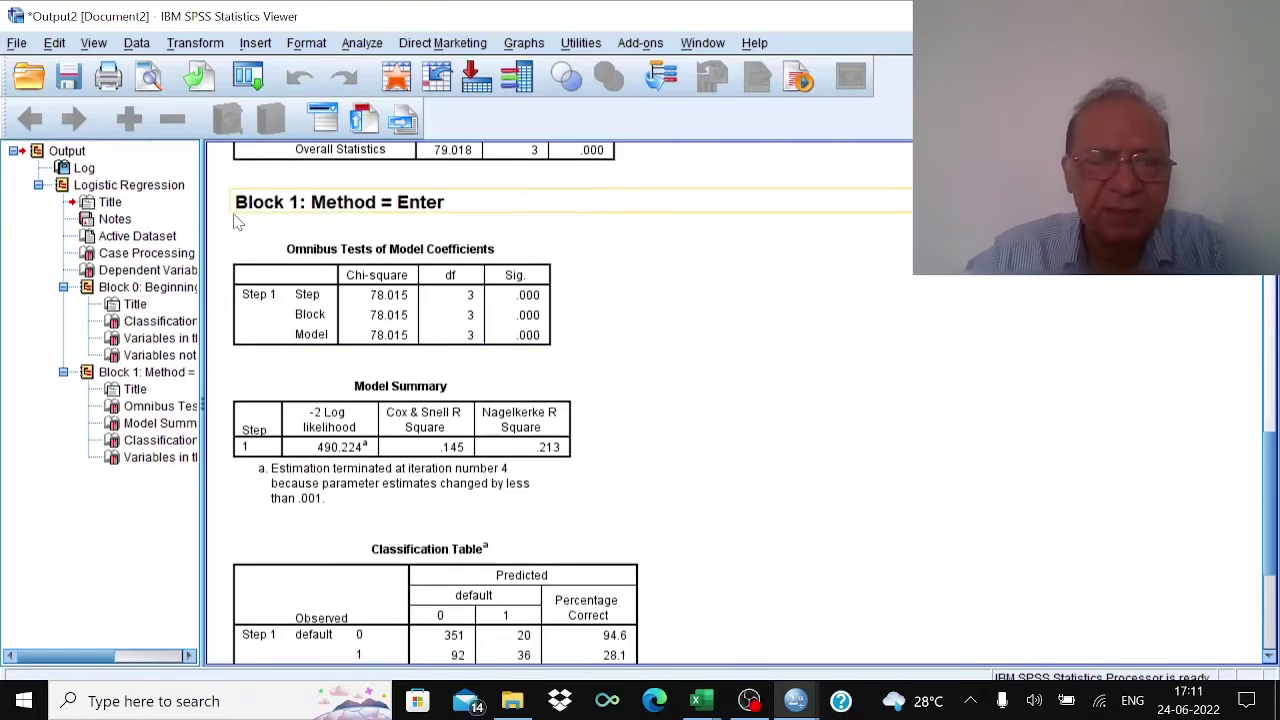
{"action": "left_click", "coordinate": [265, 290]}
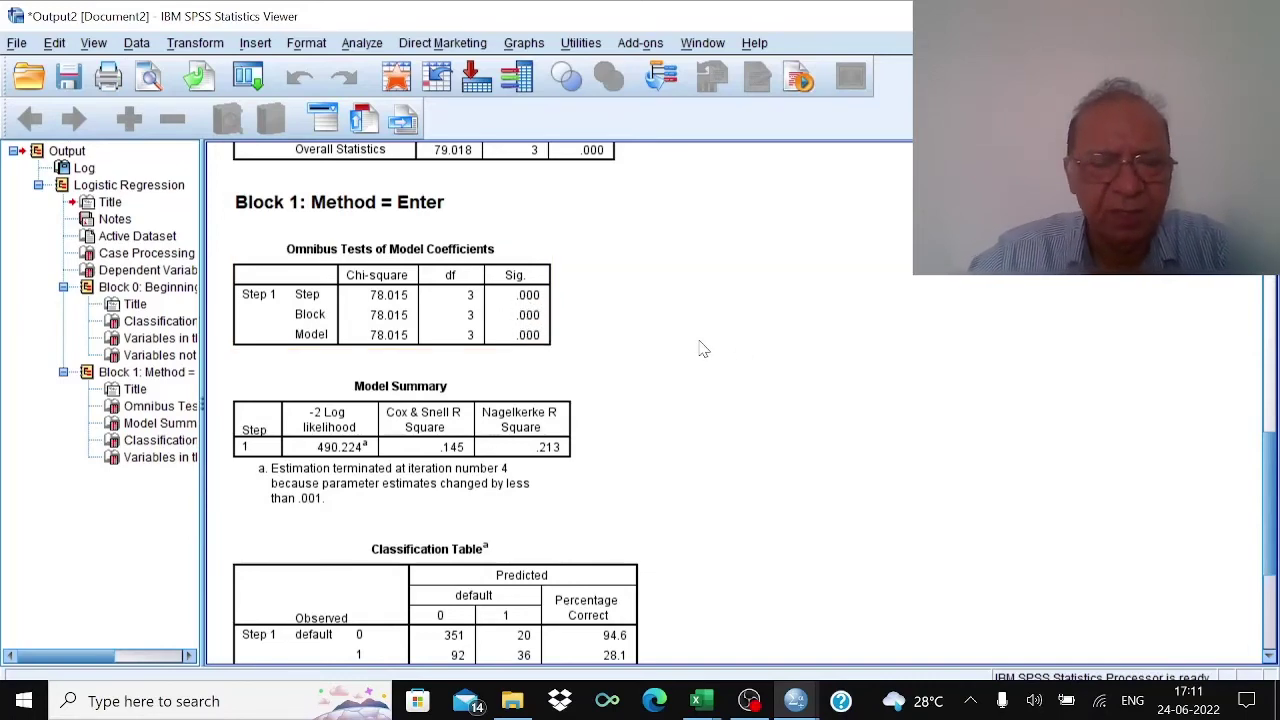
{"action": "scroll", "coordinate": [703, 349], "scroll_direction": "down", "scroll_amount": 4}
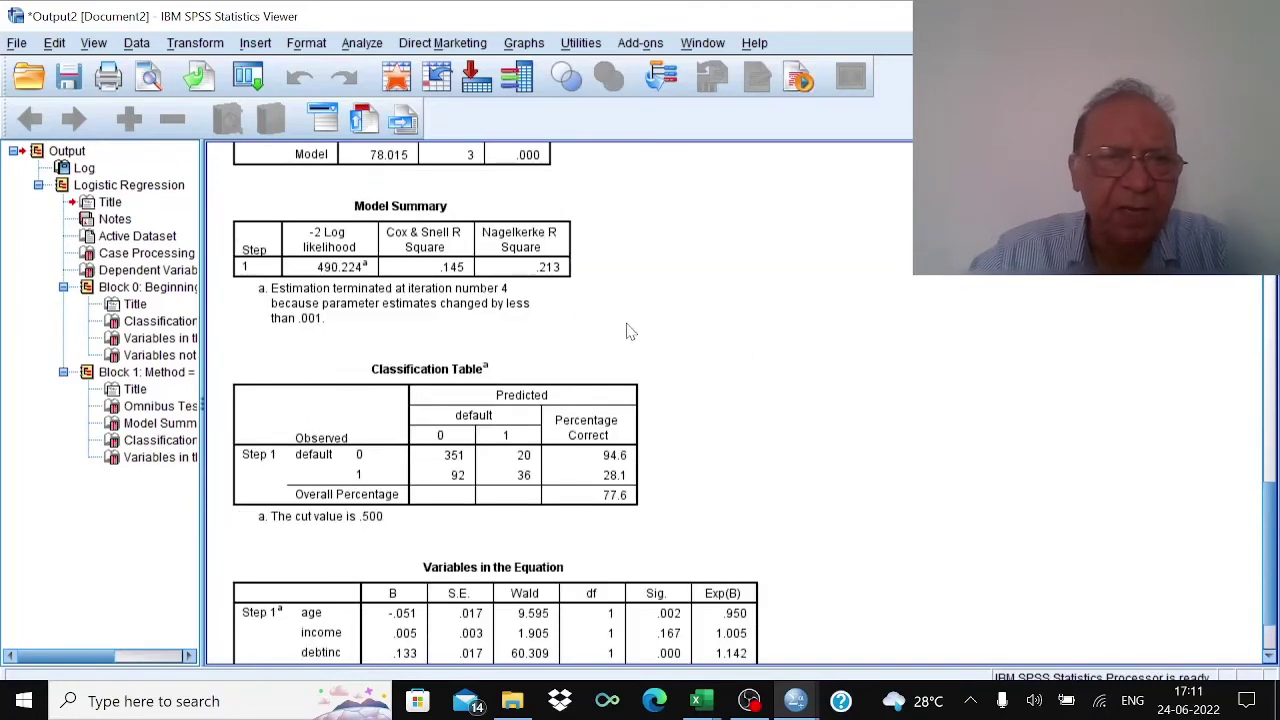
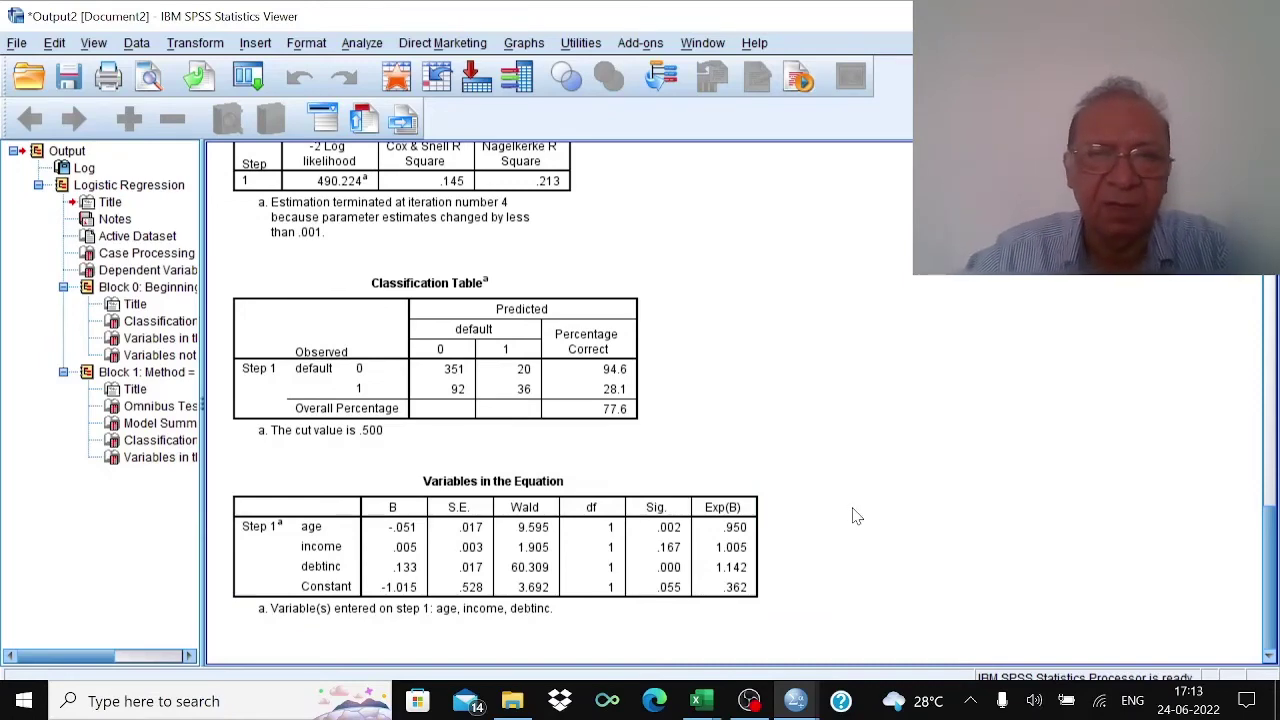
{"action": "scroll", "coordinate": [855, 515], "scroll_direction": "up", "scroll_amount": 3}
{"action": "scroll", "coordinate": [855, 515], "scroll_direction": "up", "scroll_amount": 2}
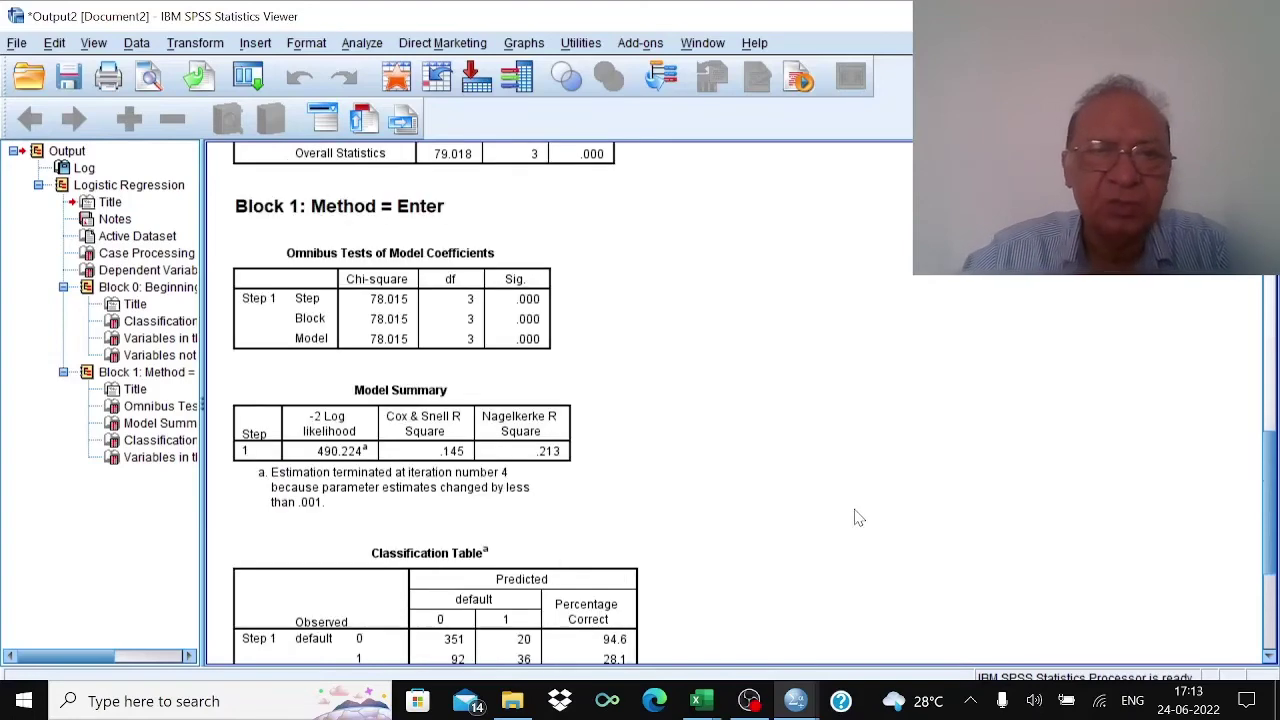
{"action": "scroll", "coordinate": [855, 517], "scroll_direction": "up", "scroll_amount": 1}
Step: Copy the Block 1 Variables in the Equation table from the regression output
{"action": "scroll", "coordinate": [857, 518], "scroll_direction": "down", "scroll_amount": 3}
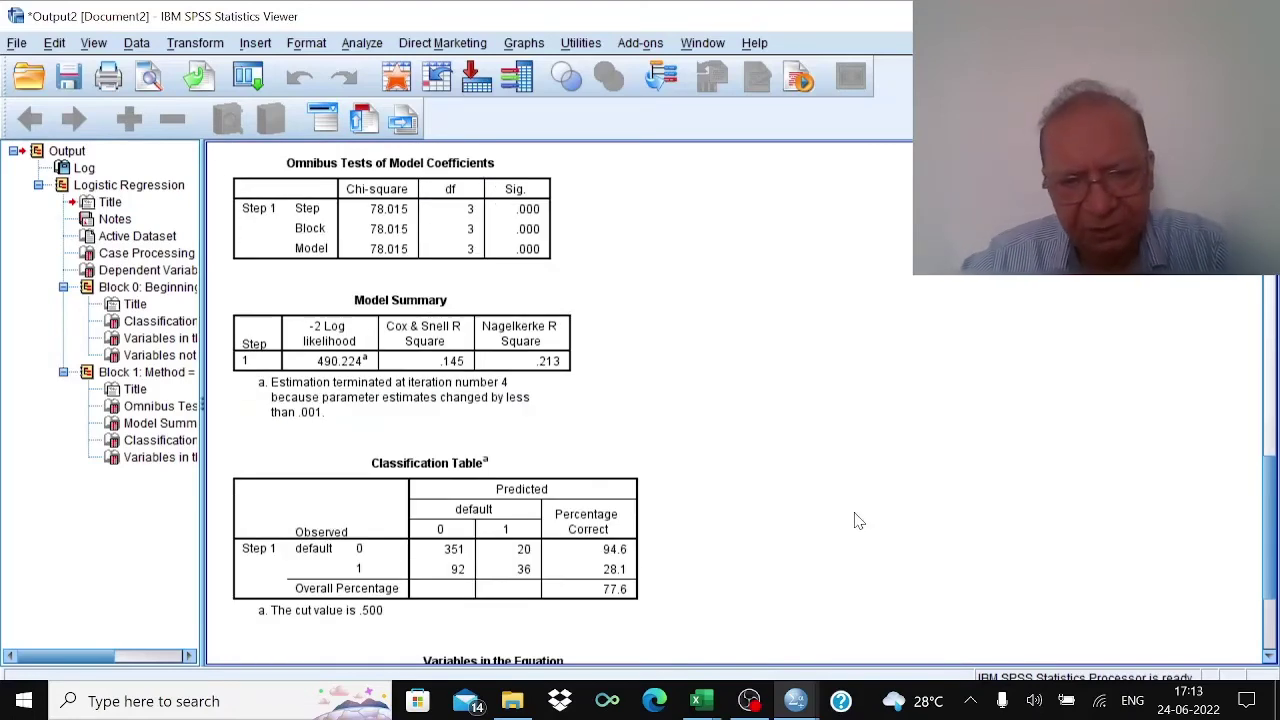
{"action": "scroll", "coordinate": [855, 520], "scroll_direction": "down", "scroll_amount": 3}
{"action": "left_click", "coordinate": [557, 545]}
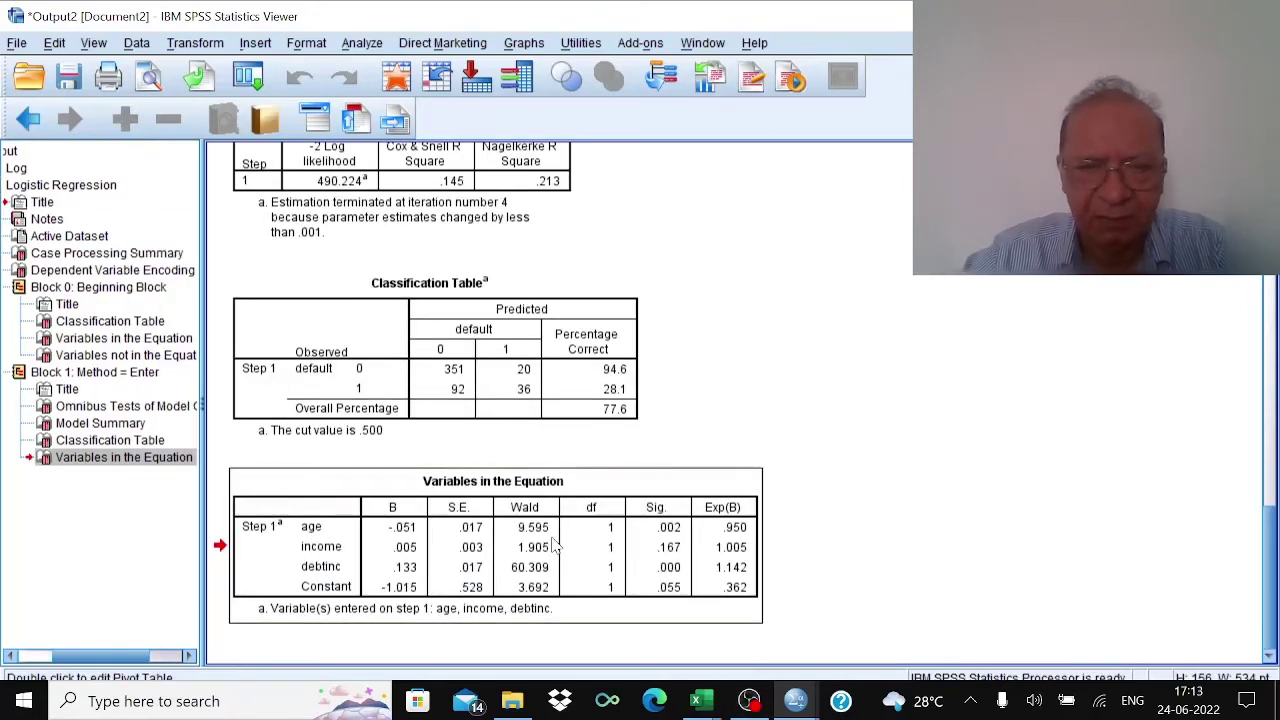
{"action": "right_click", "coordinate": [557, 545]}
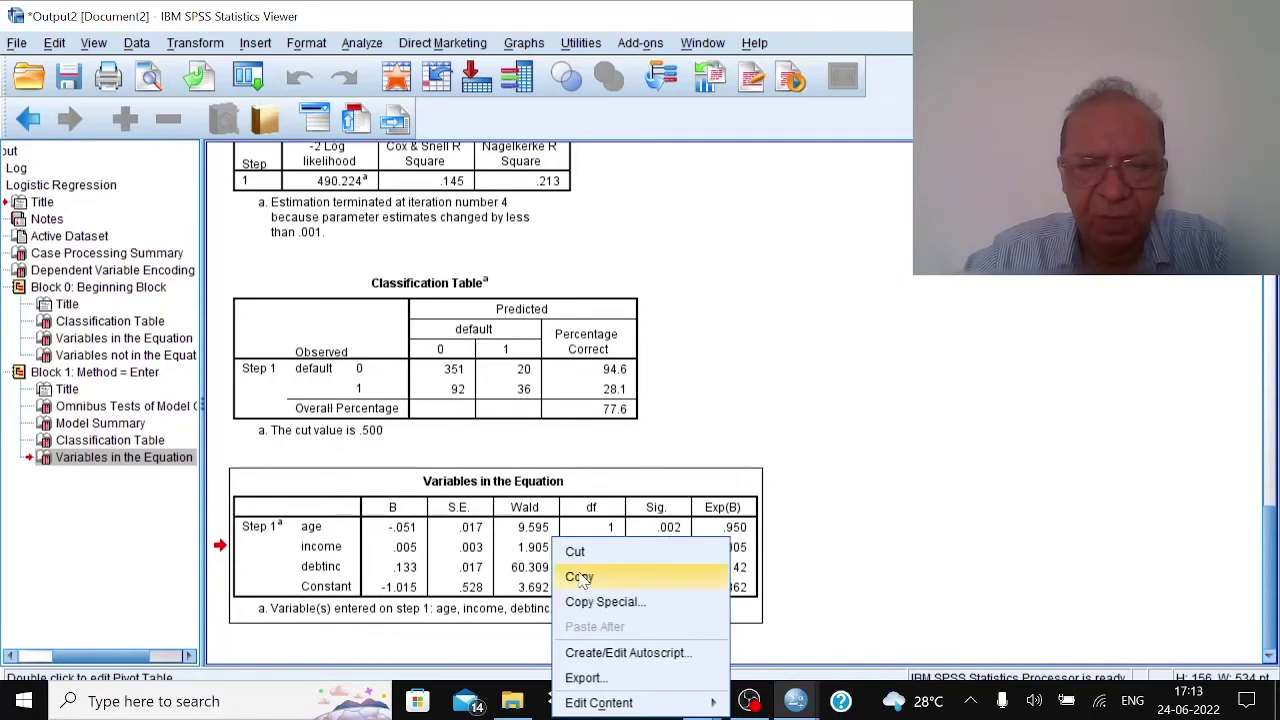
{"action": "left_click", "coordinate": [582, 576]}
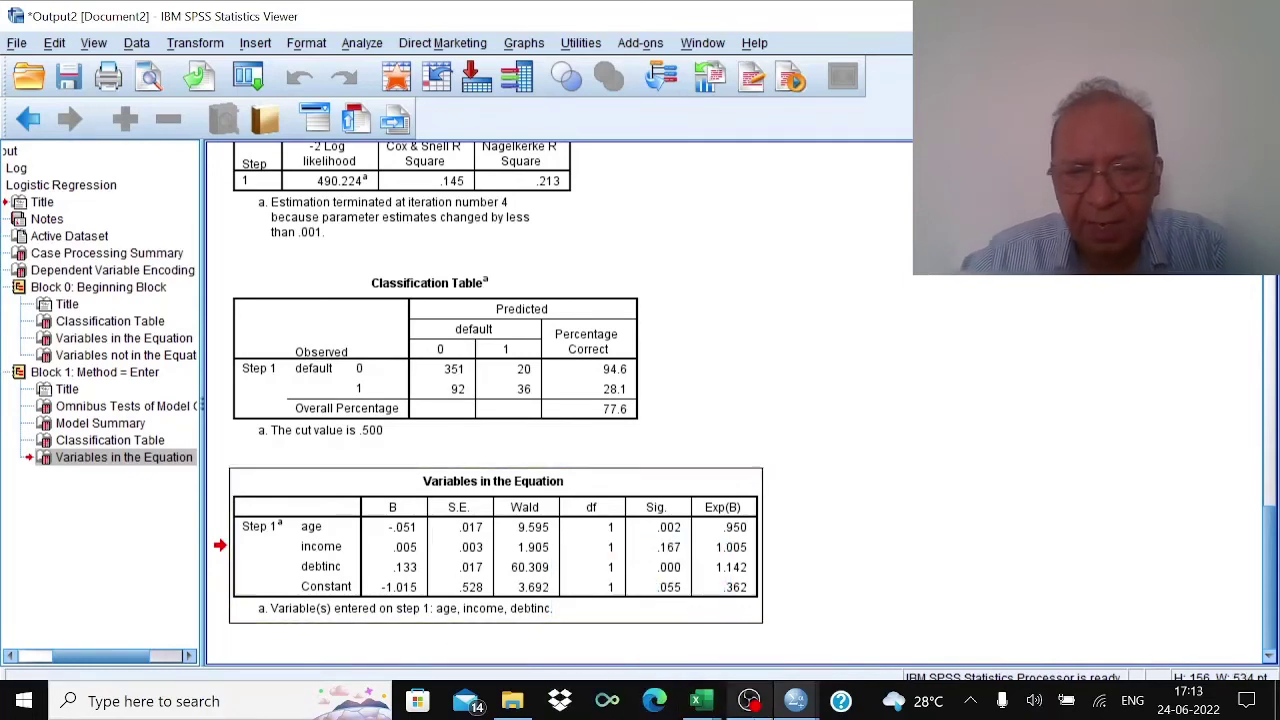
Step: Switch to the Excel workbook "excel sheet for calcuations" and paste the copied coefficients table at cell A1
{"action": "mouse_move", "coordinate": [705, 705]}
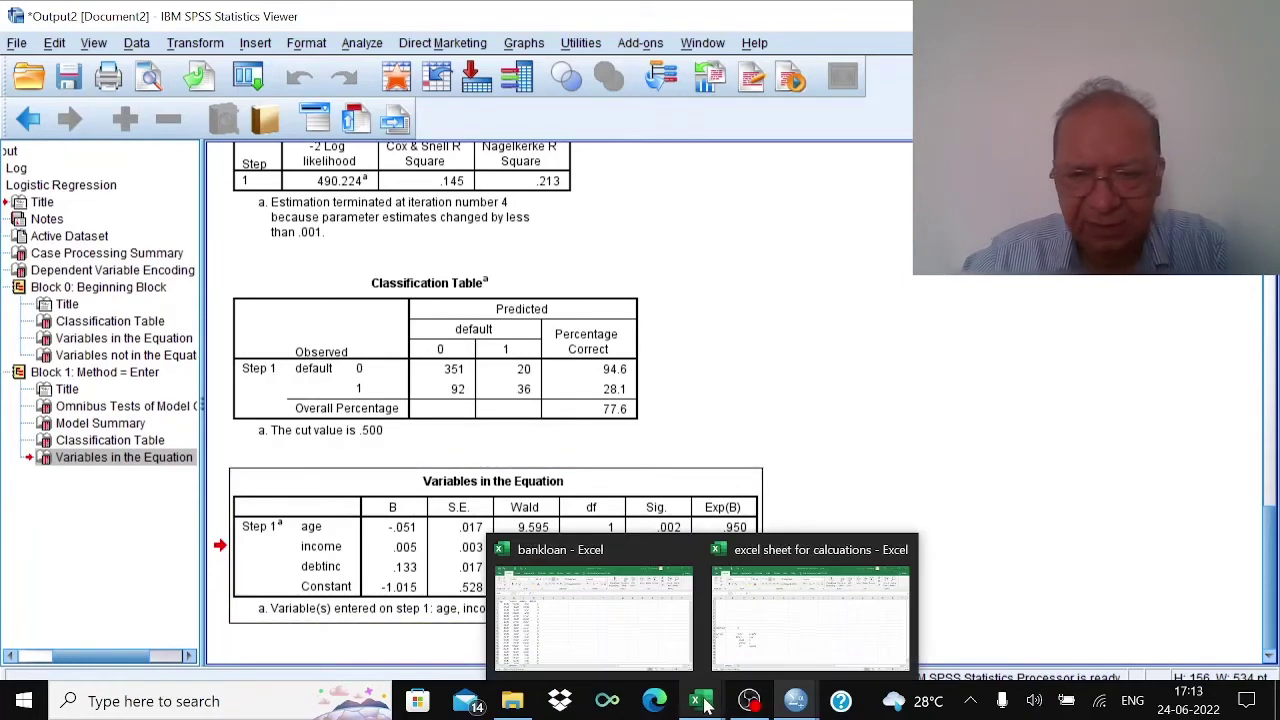
{"action": "left_click", "coordinate": [760, 620]}
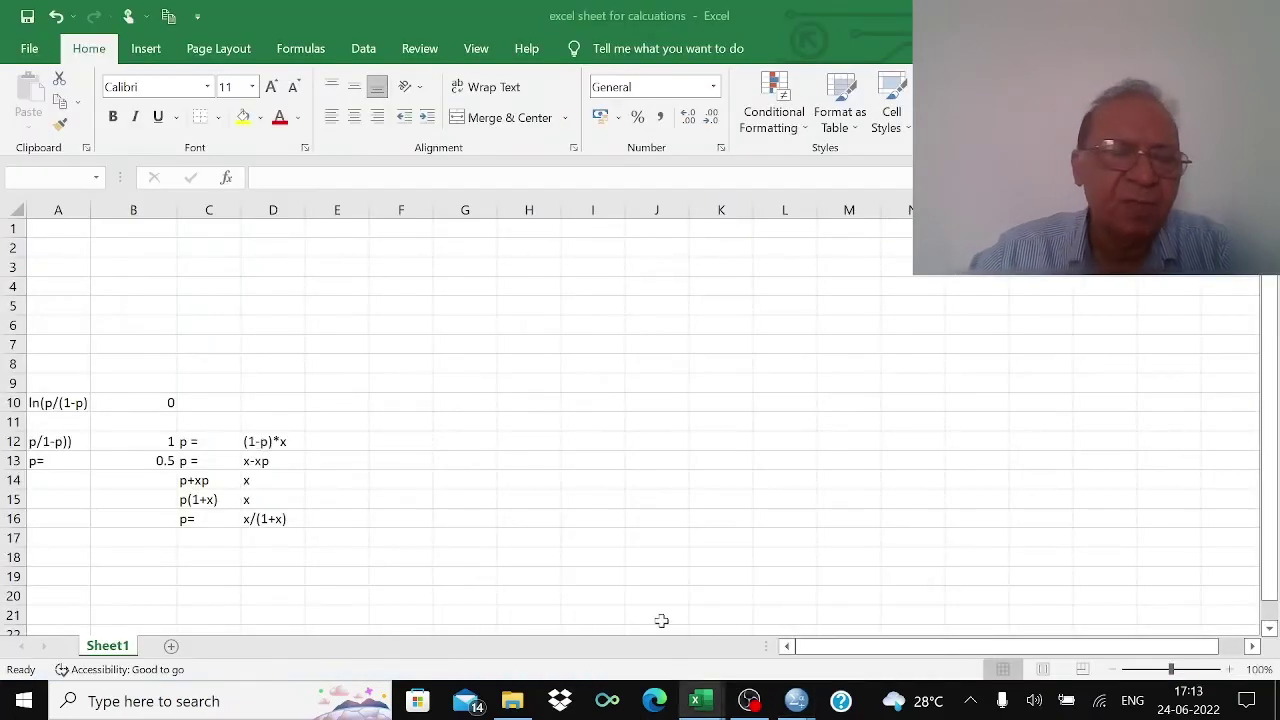
{"action": "left_click", "coordinate": [538, 478]}
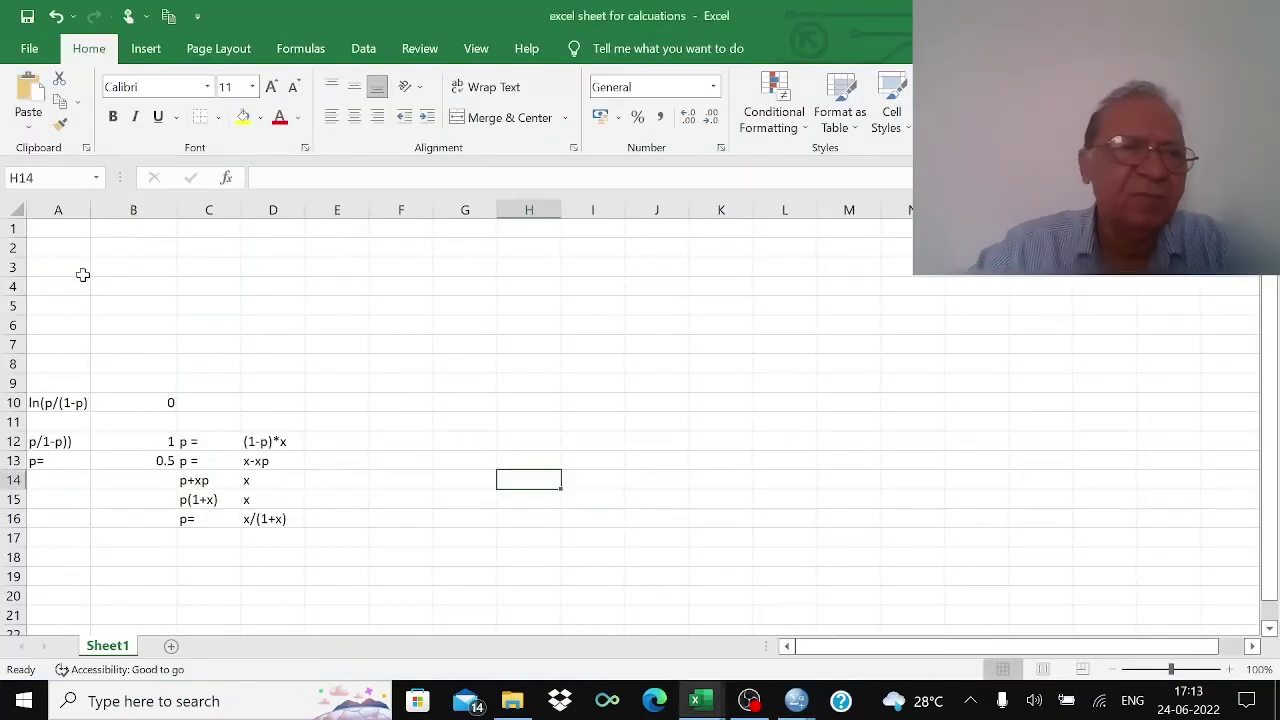
{"action": "left_click", "coordinate": [64, 228]}
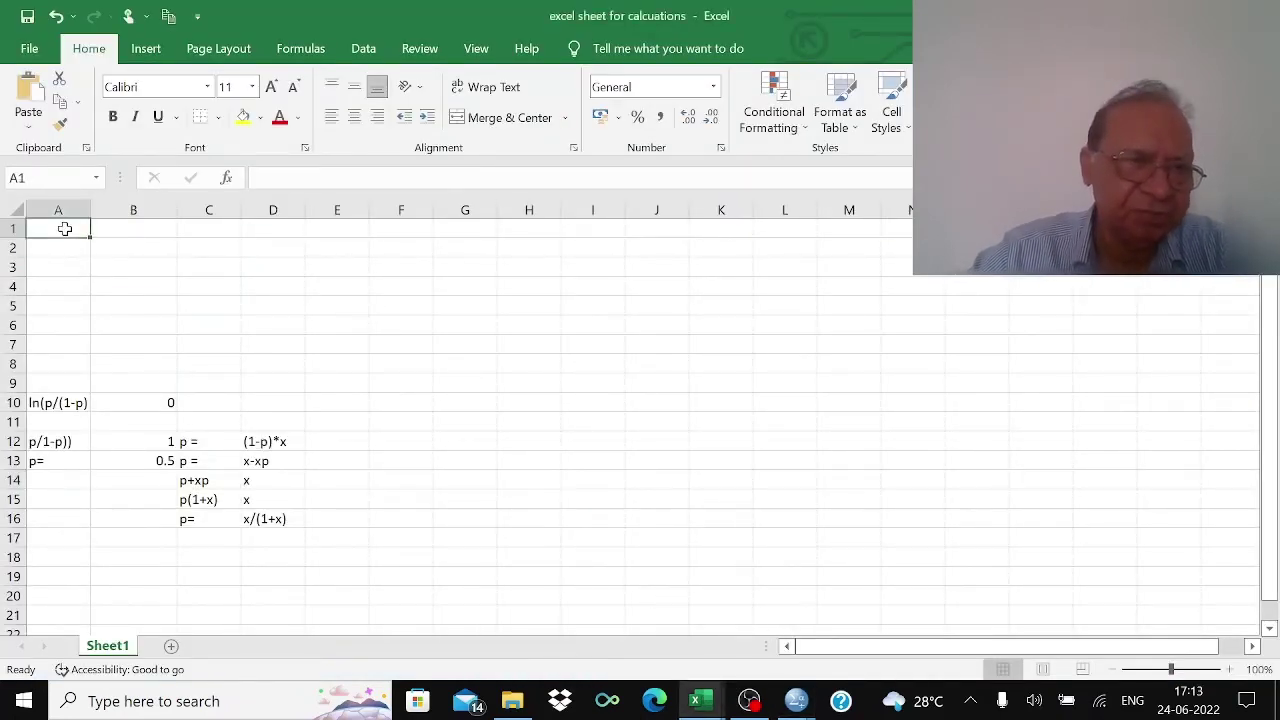
{"action": "right_click", "coordinate": [64, 228]}
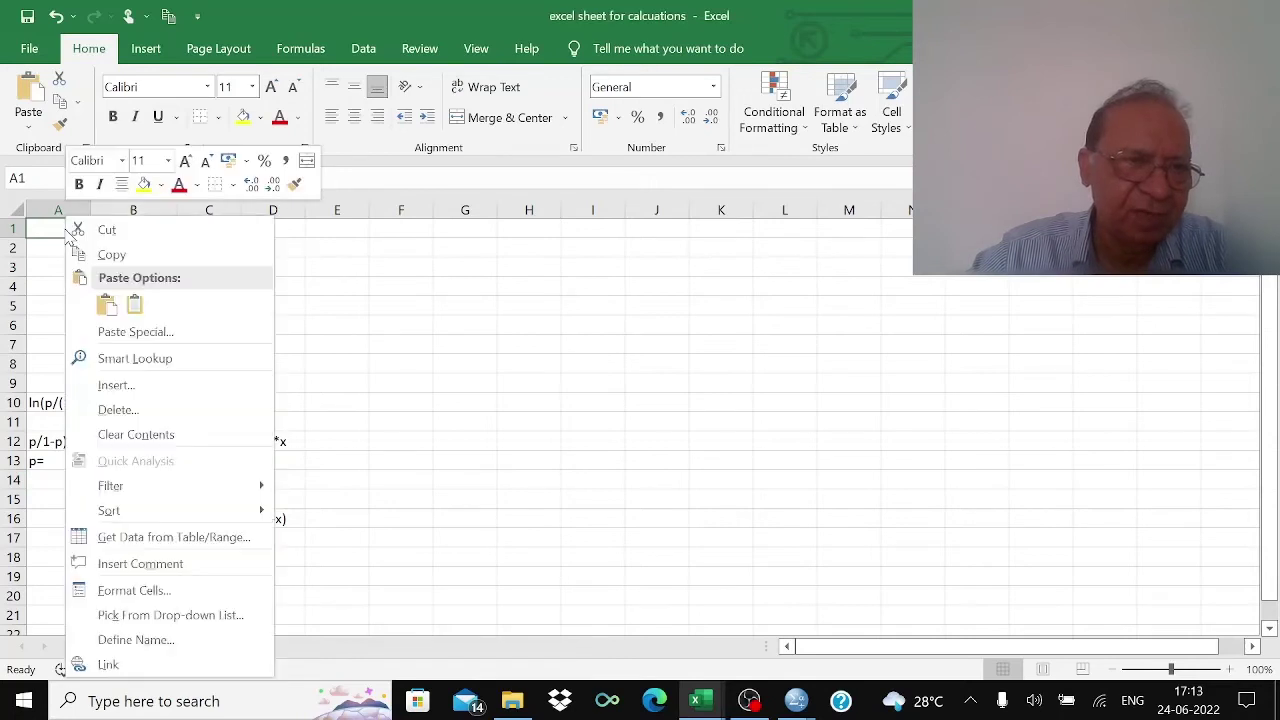
{"action": "left_click", "coordinate": [106, 305]}
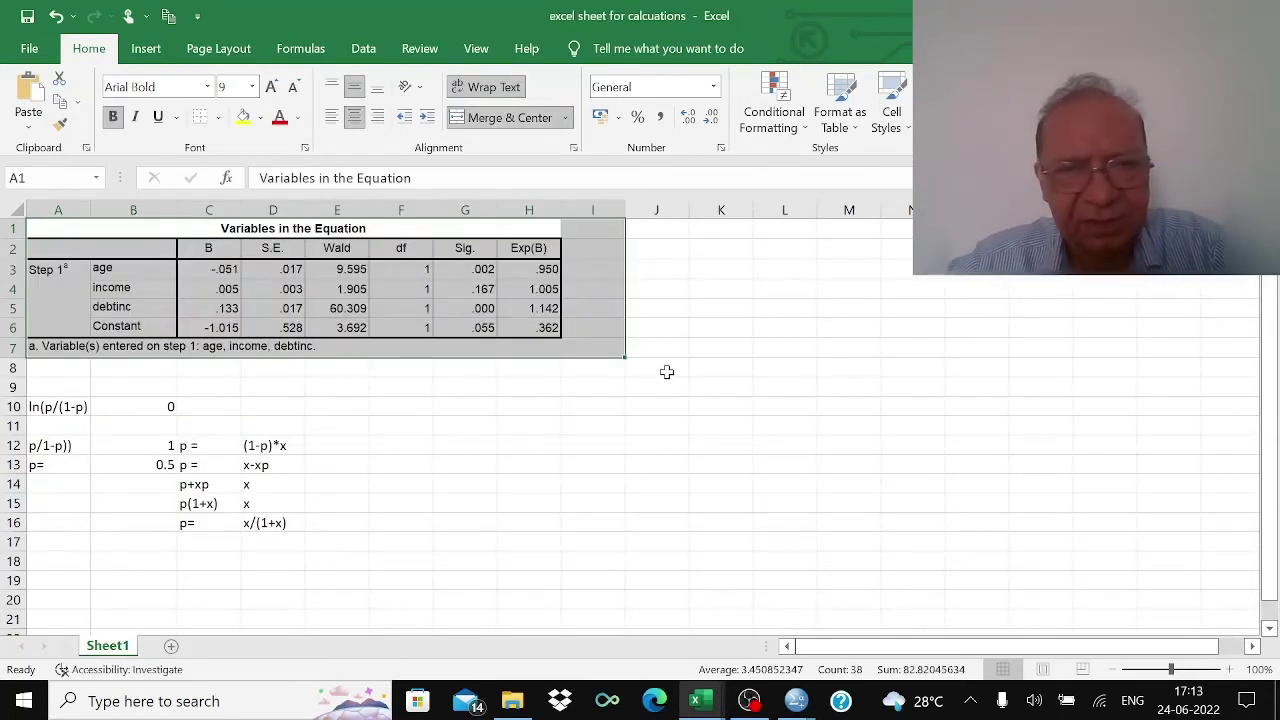
{"action": "left_click", "coordinate": [667, 372]}
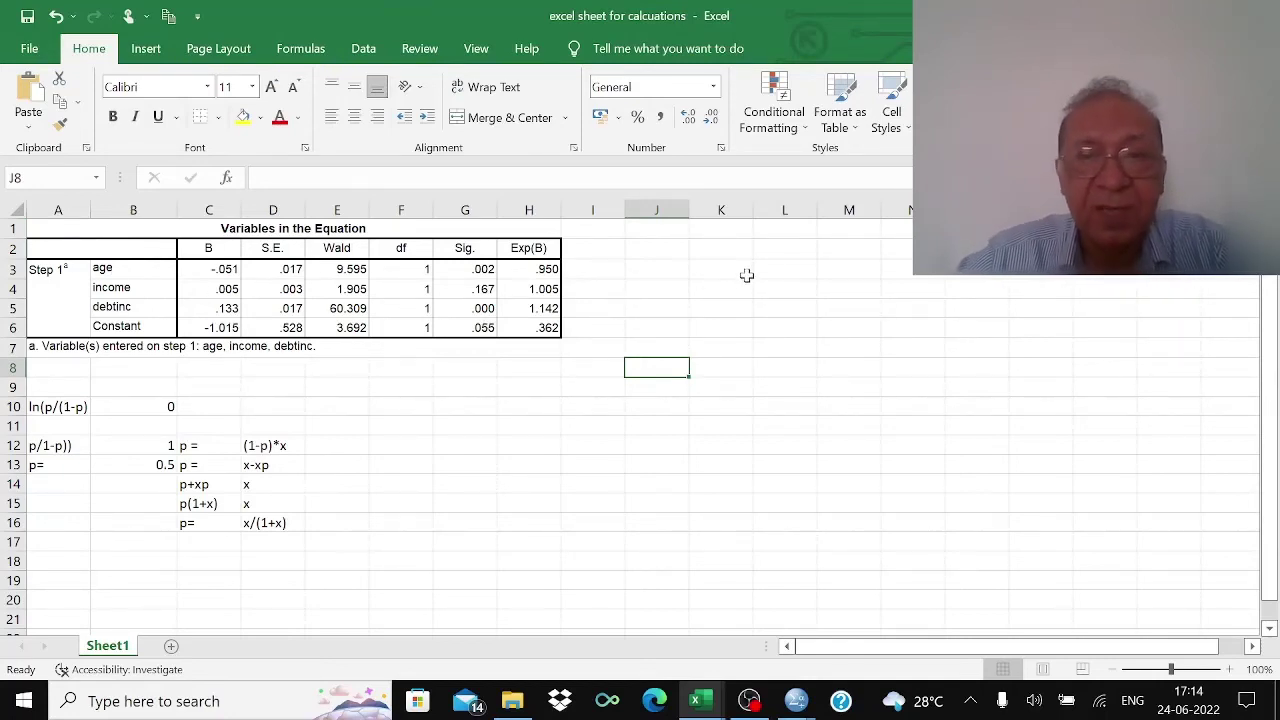
Step: Enter 50 for age, 120 for income, 8 for debtinc and 1 for the constant in cells J3 to J6
{"action": "left_click", "coordinate": [655, 266]}
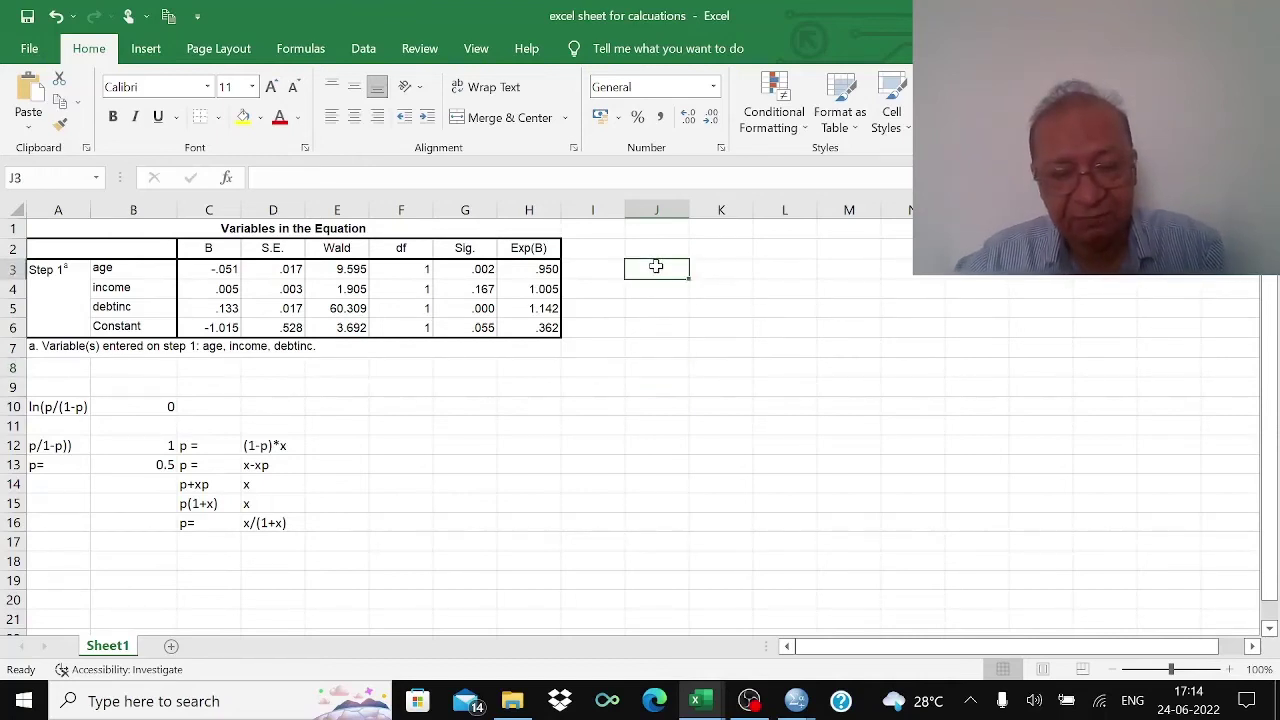
{"action": "type", "text": "50"}
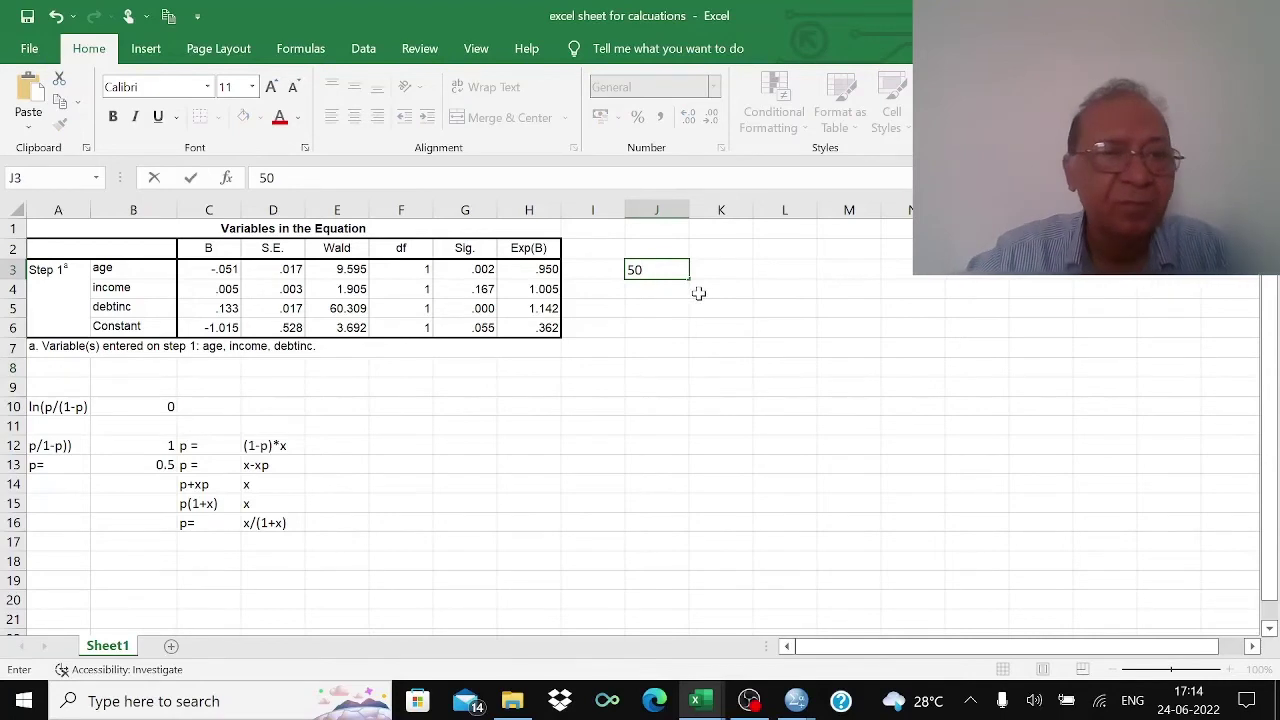
{"action": "left_click", "coordinate": [651, 288]}
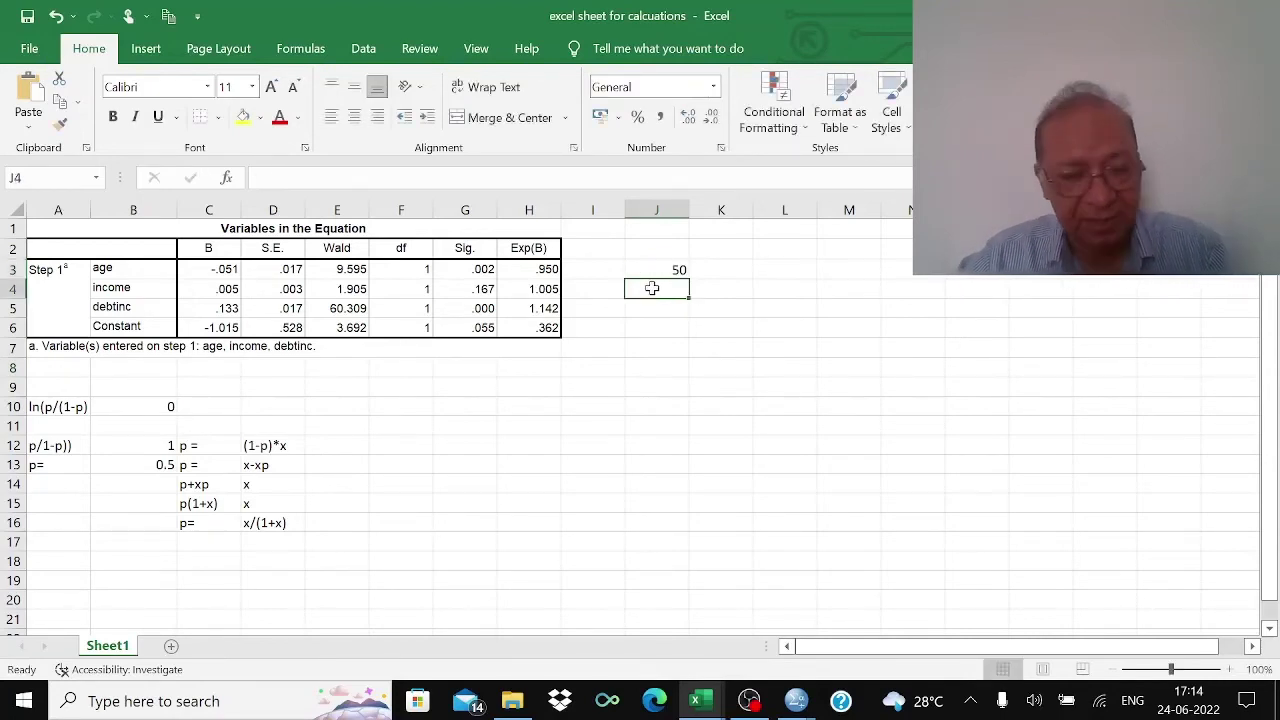
{"action": "type", "text": "12"}
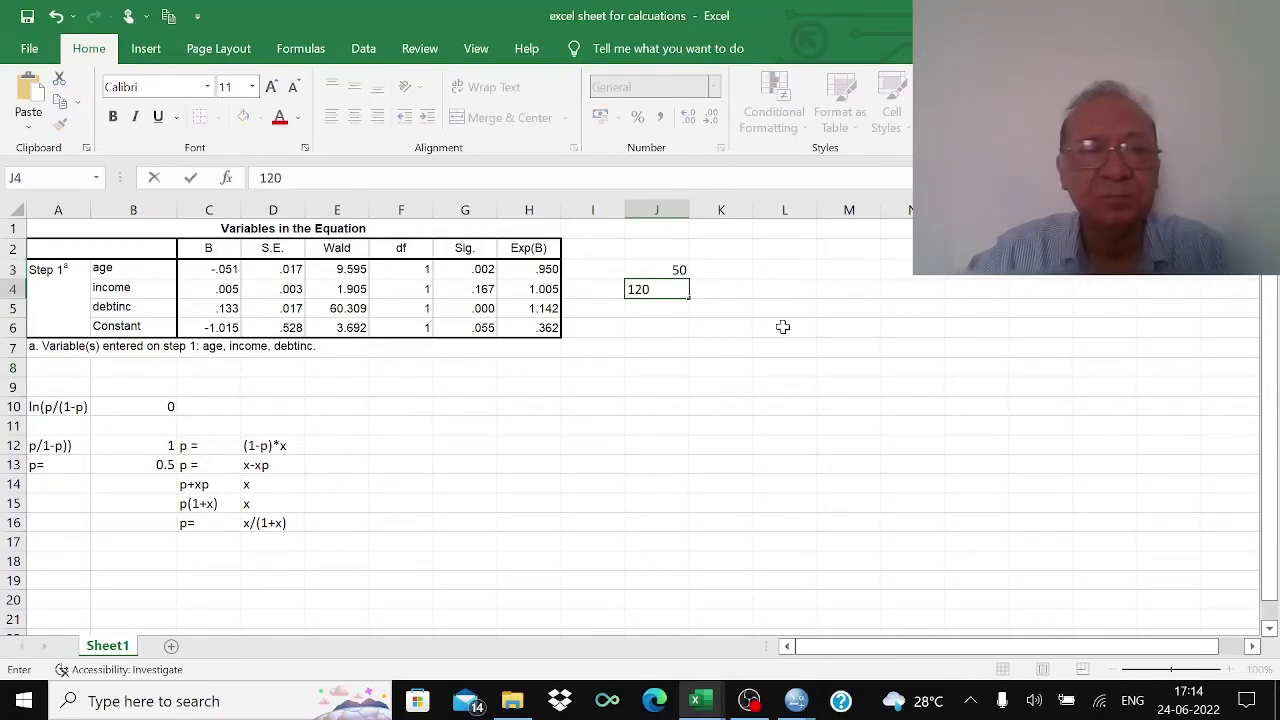
{"action": "type", "text": "0"}
{"action": "left_click", "coordinate": [783, 327]}
{"action": "left_click", "coordinate": [661, 307]}
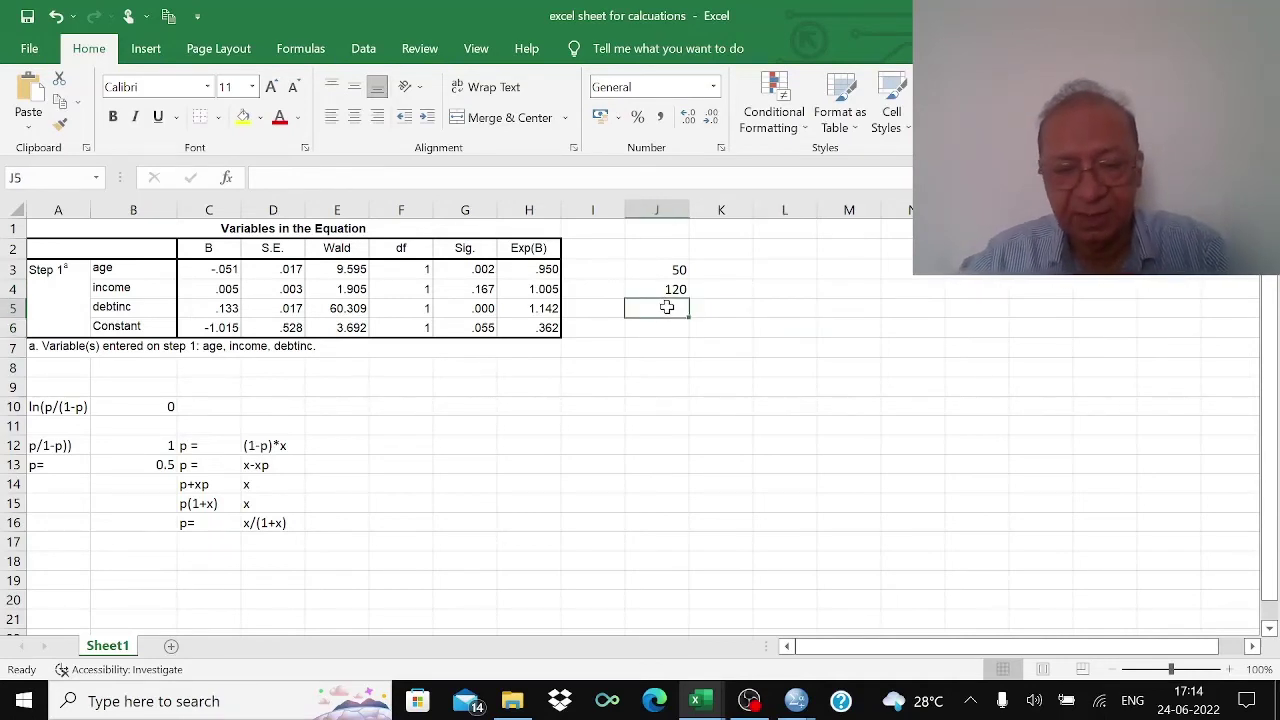
{"action": "type", "text": "8"}
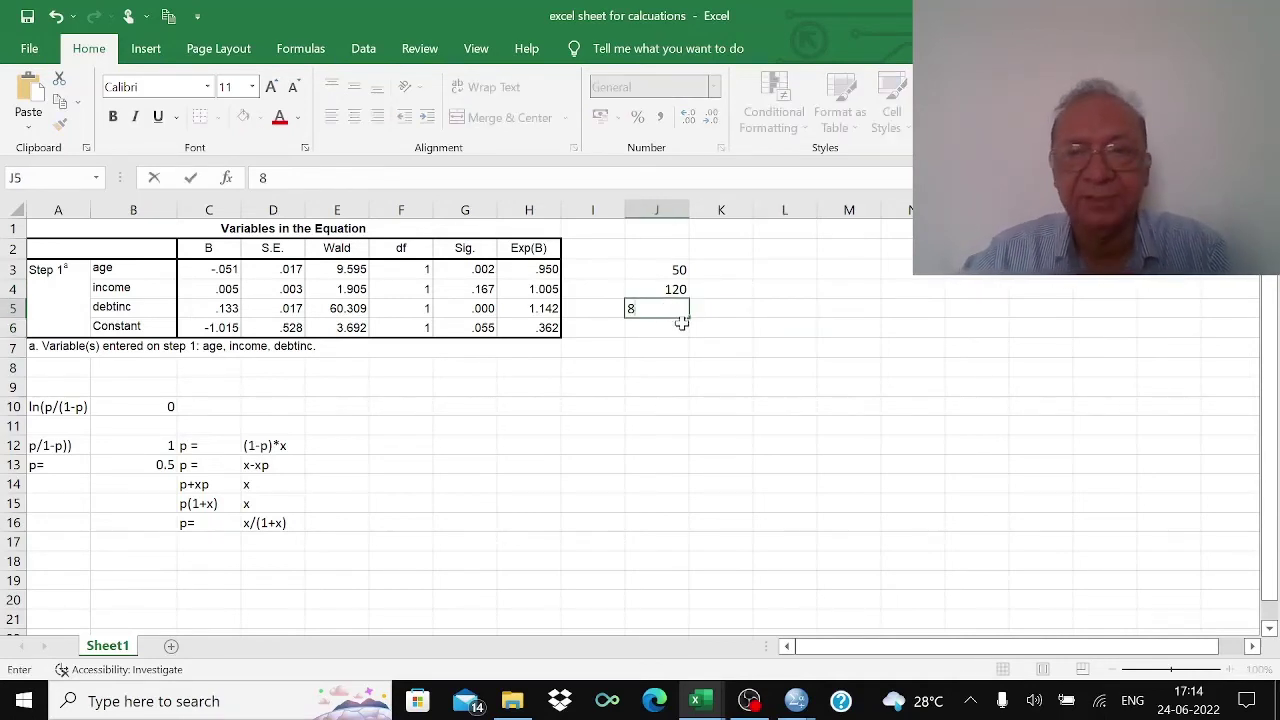
{"action": "left_click", "coordinate": [724, 362]}
{"action": "left_click", "coordinate": [662, 326]}
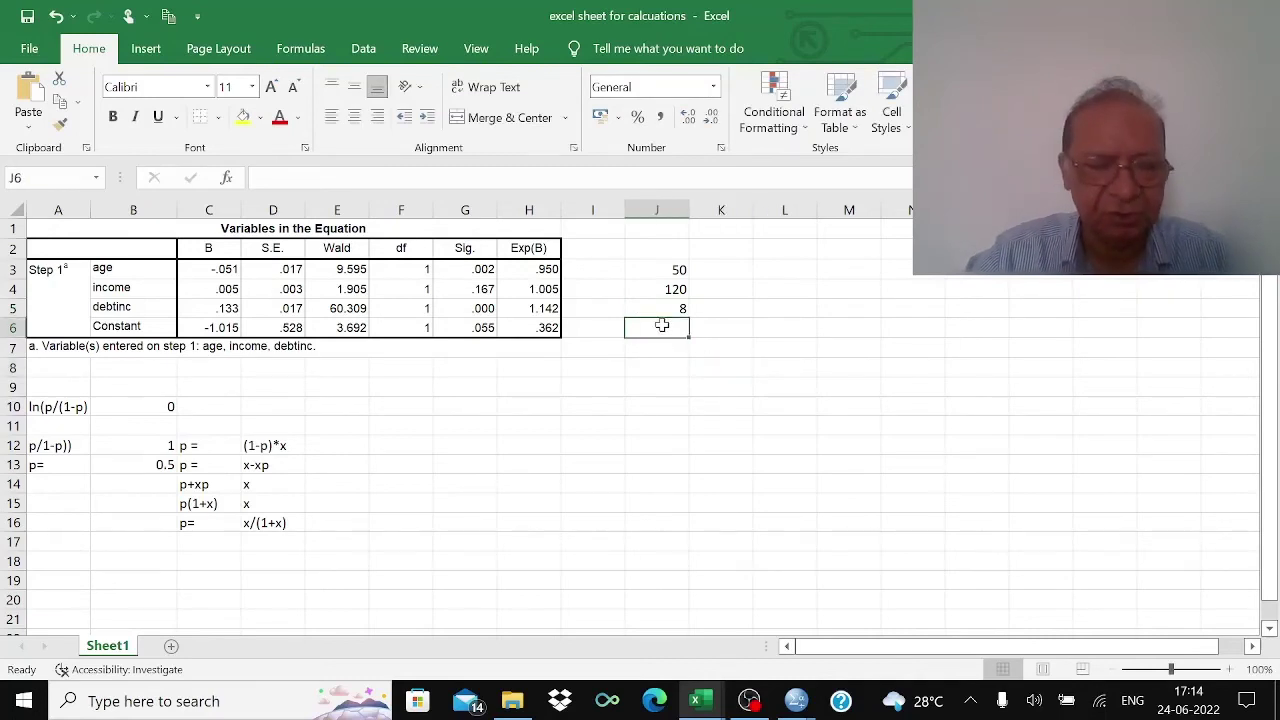
{"action": "type", "text": "1"}
{"action": "left_click", "coordinate": [822, 402]}
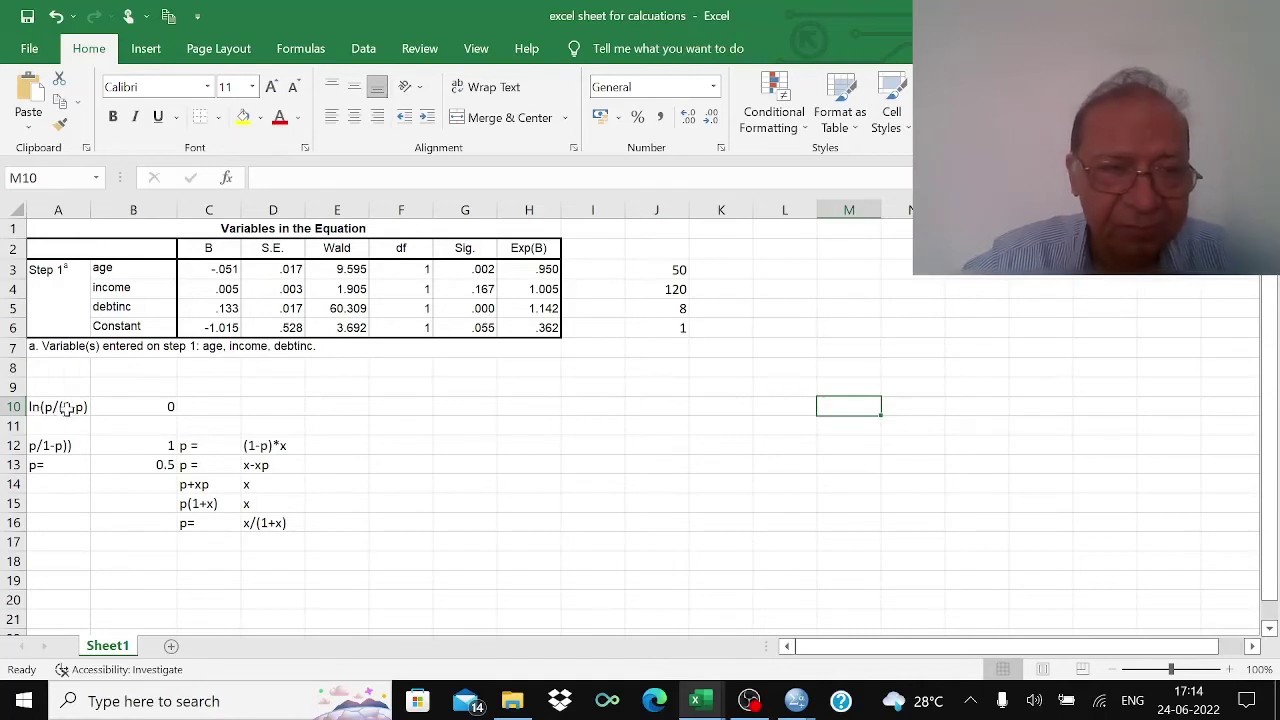
Step: Calculate the log odds in cell B10 with the formula =SUMPRODUCT(C3:C6,J3:J6), combining the coefficients with the borrower's values
{"action": "left_click", "coordinate": [125, 405]}
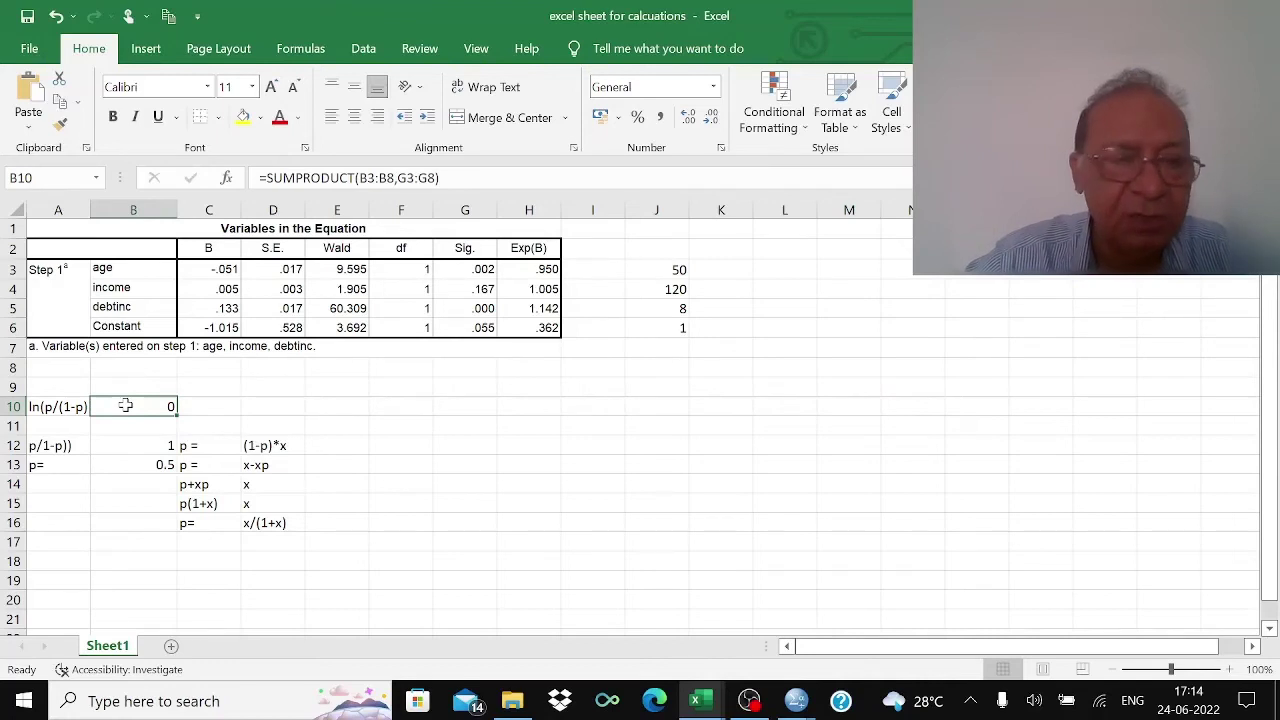
{"action": "type", "text": "="}
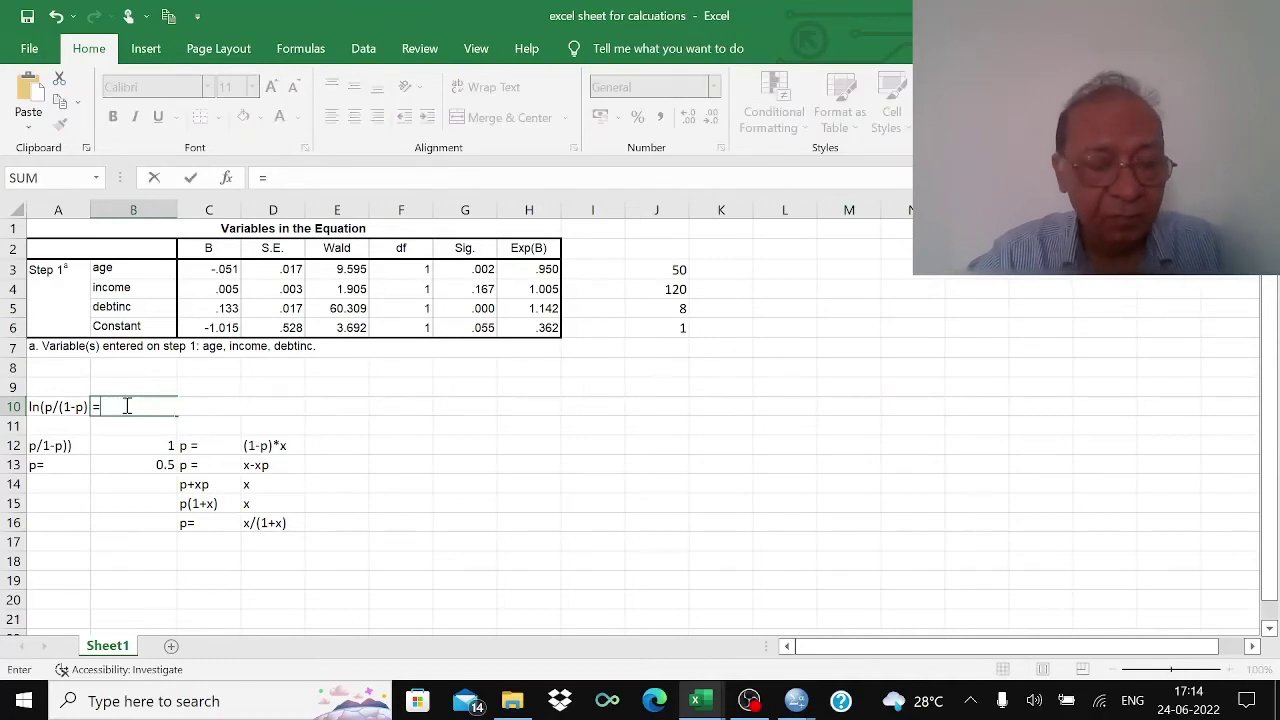
{"action": "type", "text": "sum"}
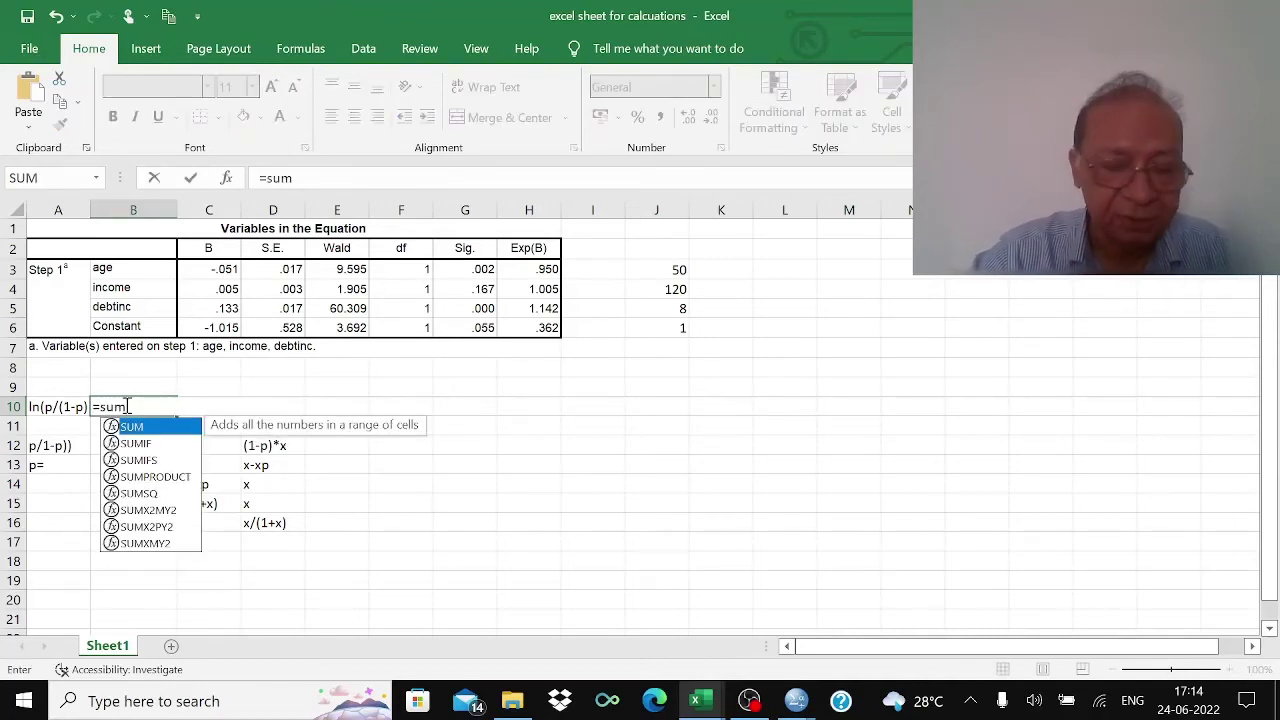
{"action": "type", "text": "product"}
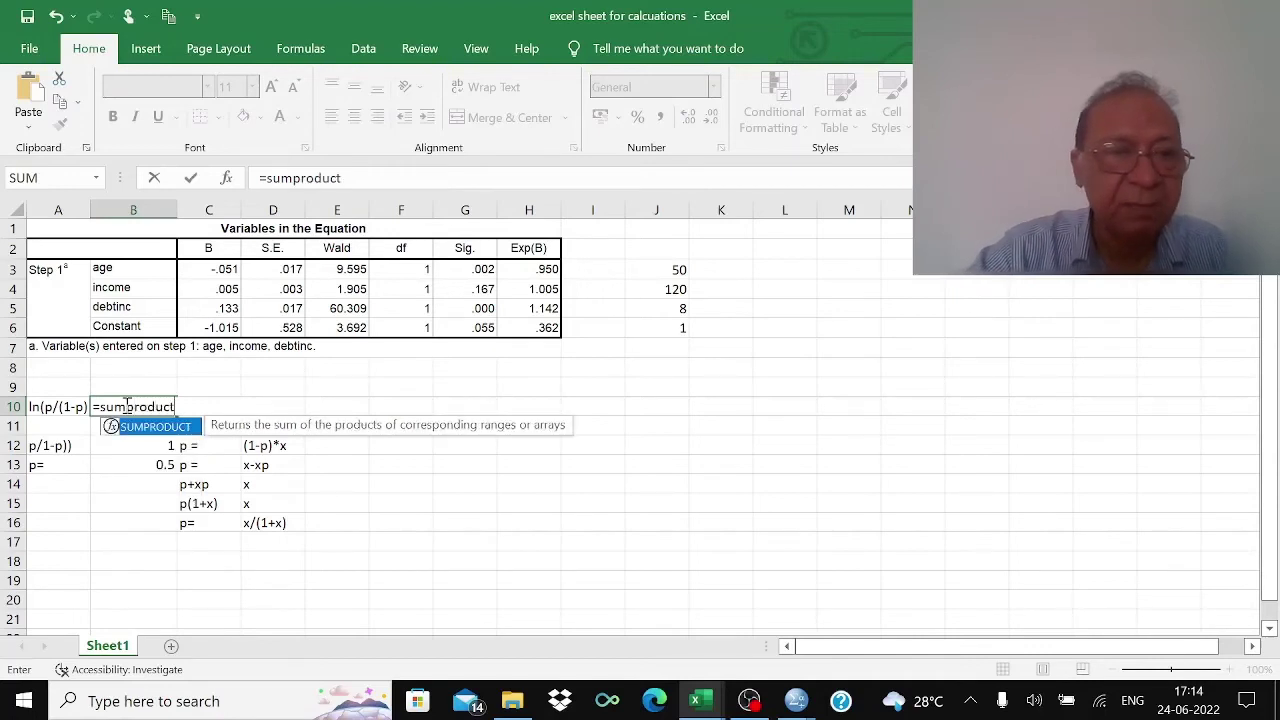
{"action": "type", "text": "("}
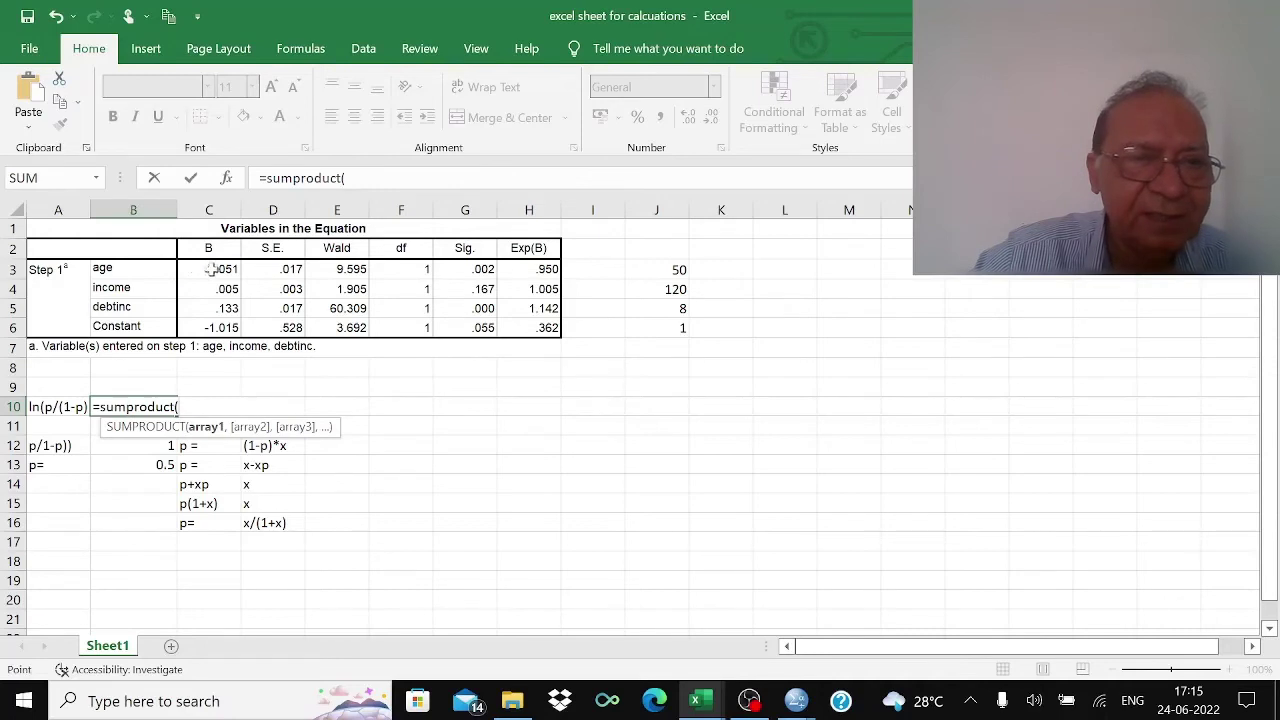
{"action": "left_click_drag", "start_coordinate": [210, 270], "coordinate": [204, 328]}
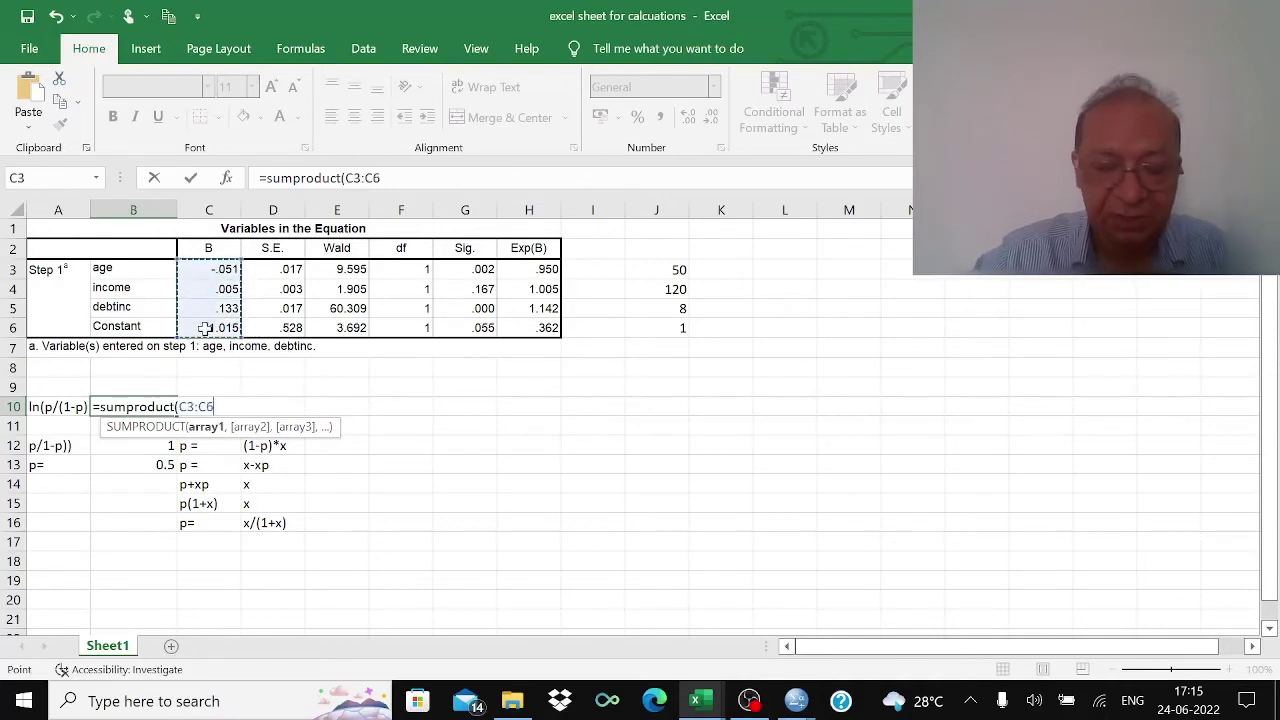
{"action": "type", "text": ","}
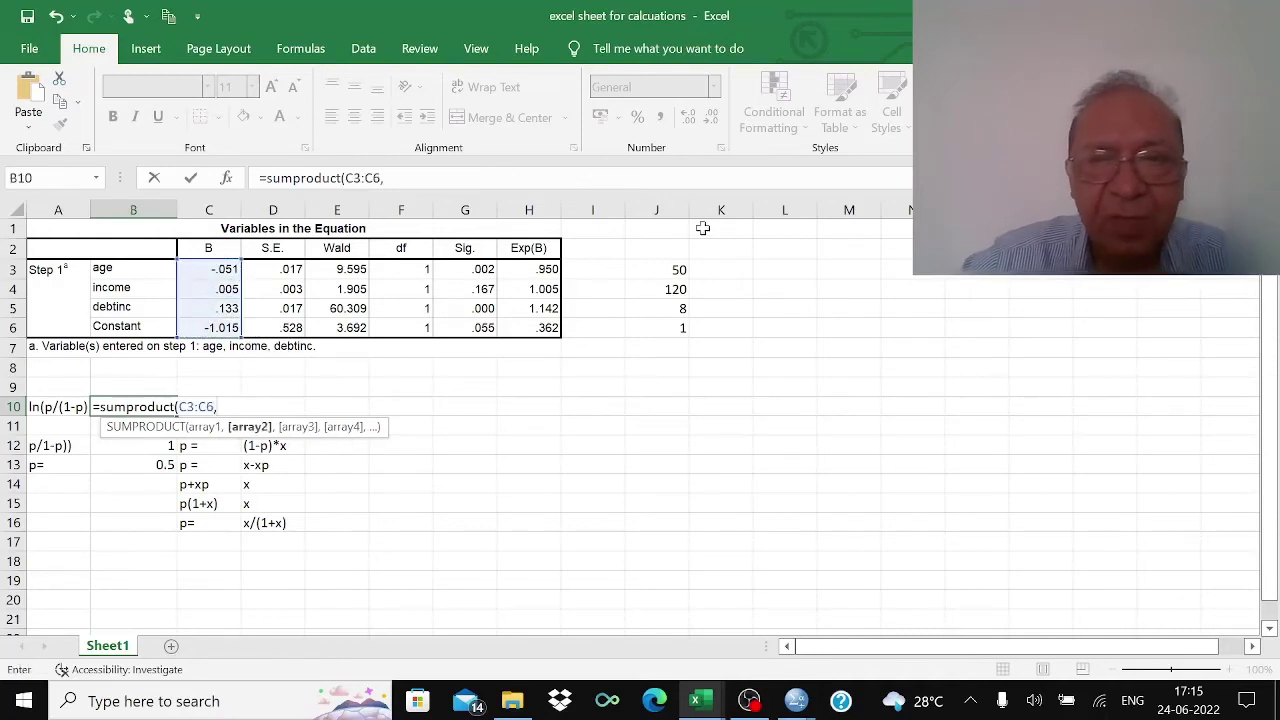
{"action": "left_click_drag", "start_coordinate": [676, 268], "coordinate": [676, 327]}
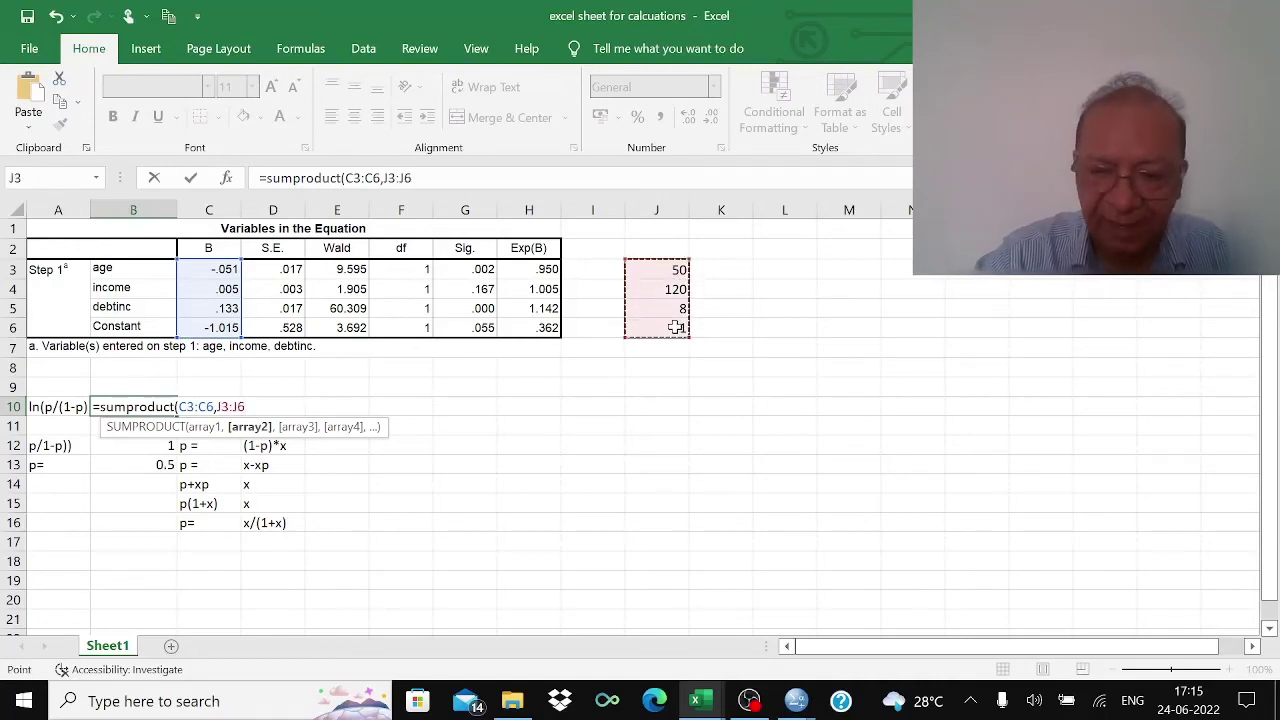
{"action": "type", "text": ")"}
{"action": "key", "text": "Return"}
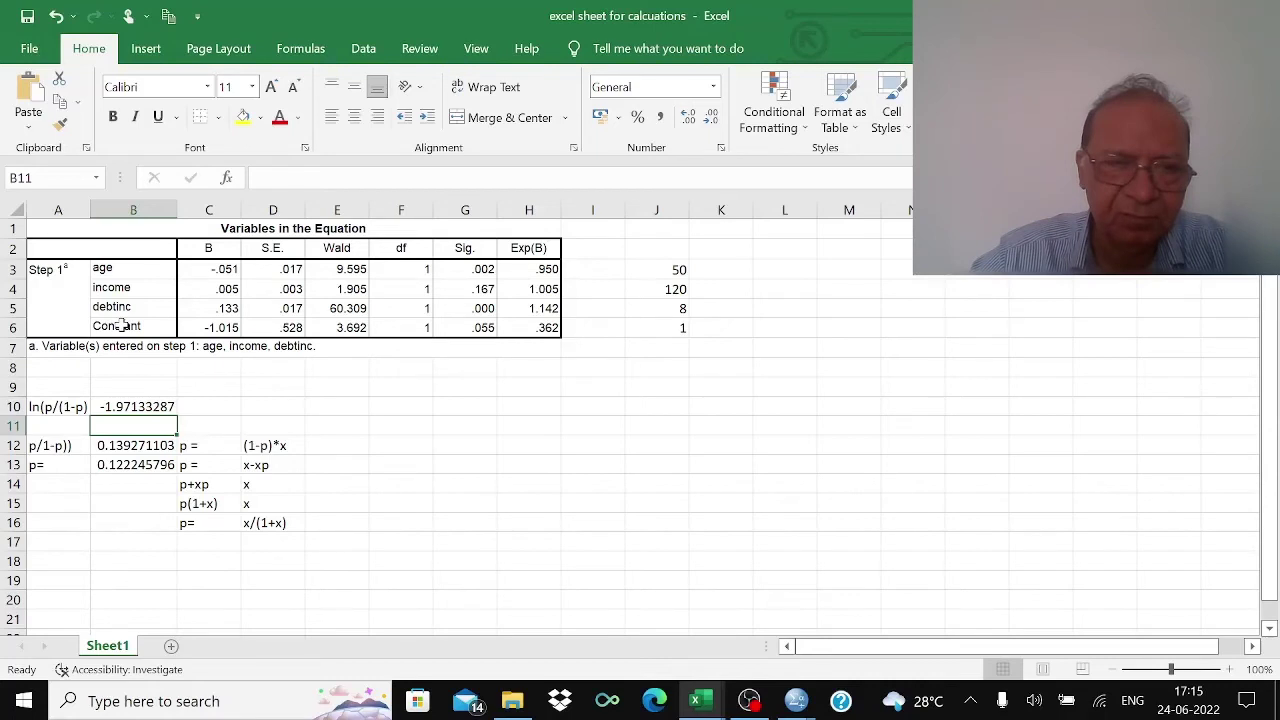
Step: Calculate the odds p/(1-p) in cell B12 with the formula =EXP(B10)
{"action": "left_click", "coordinate": [132, 446]}
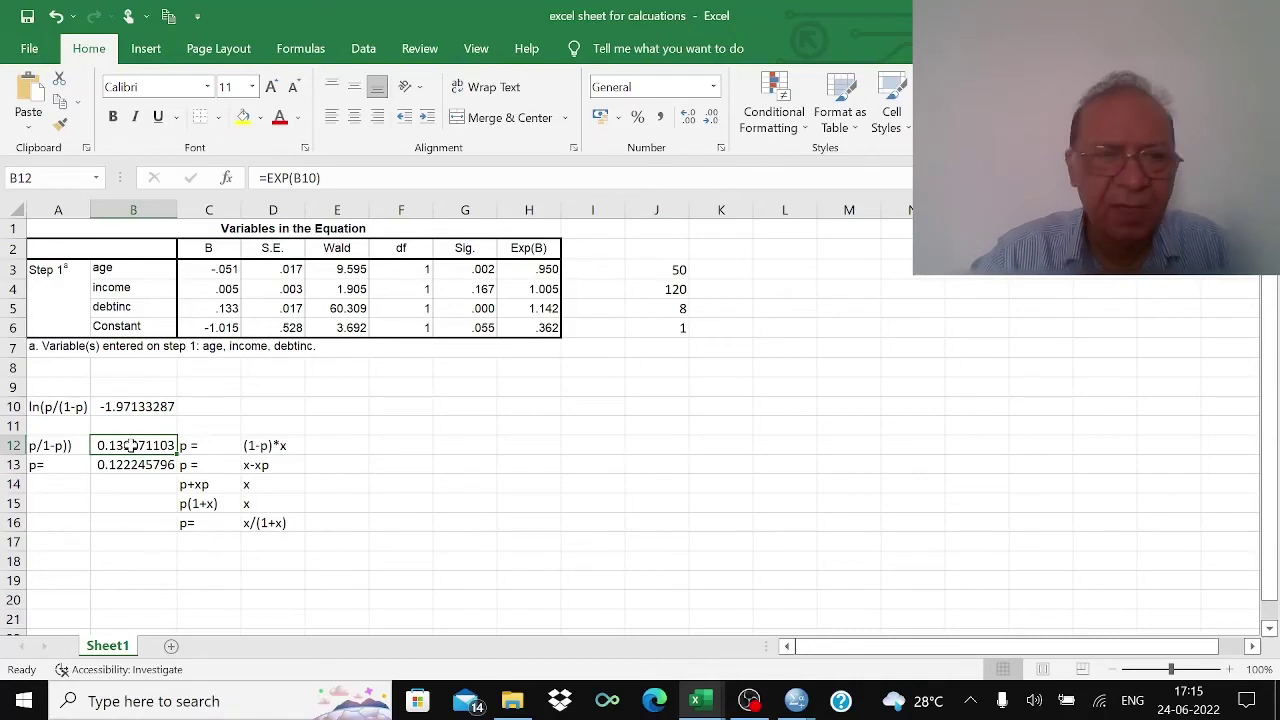
{"action": "type", "text": "="}
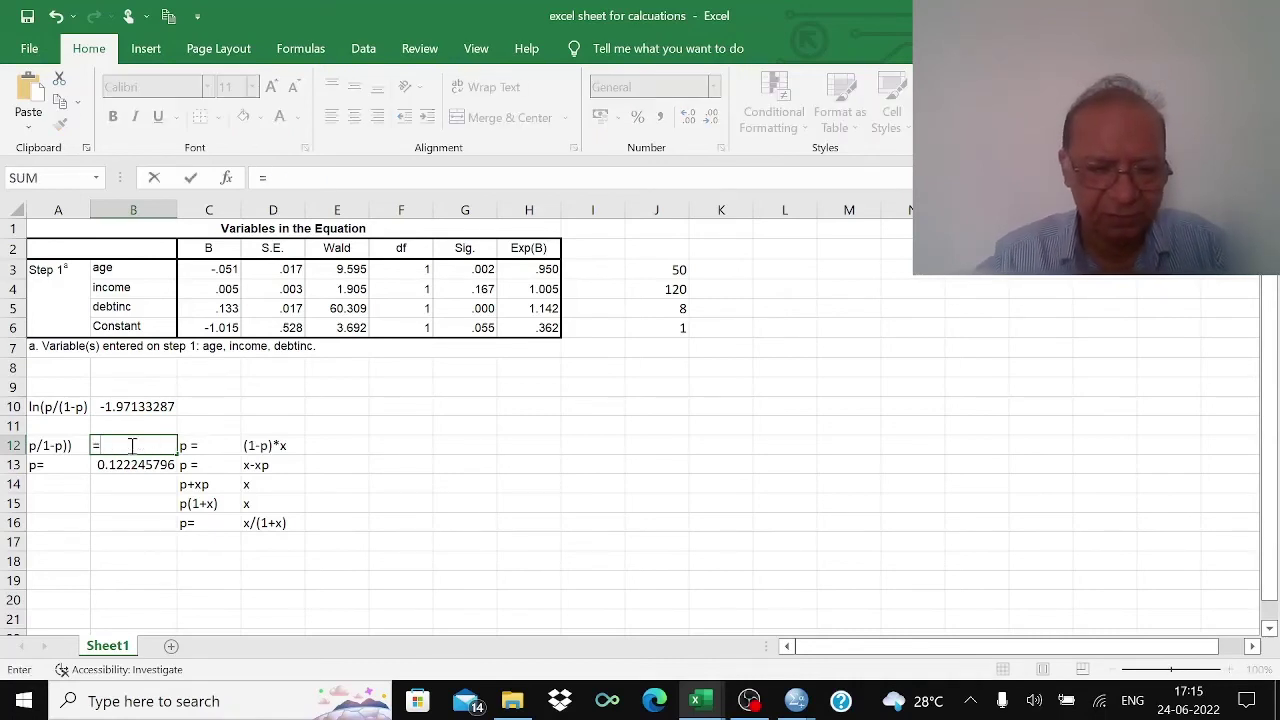
{"action": "type", "text": "exp("}
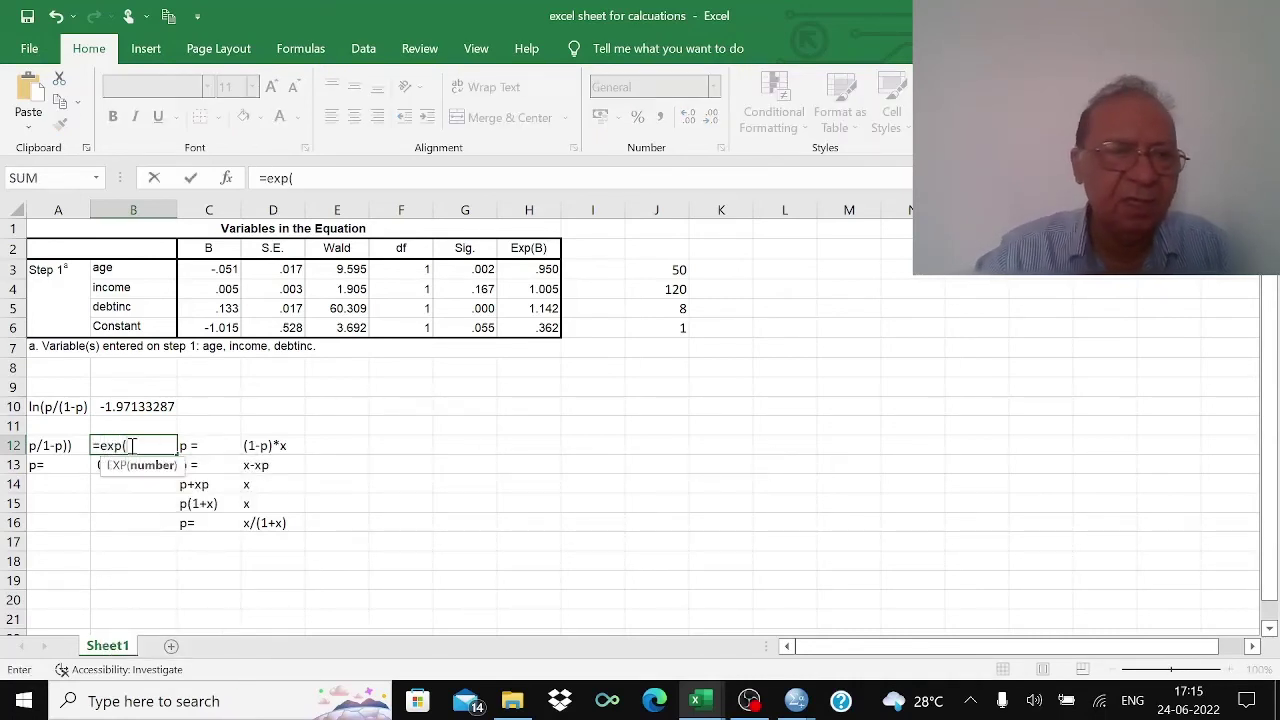
{"action": "left_click", "coordinate": [140, 407]}
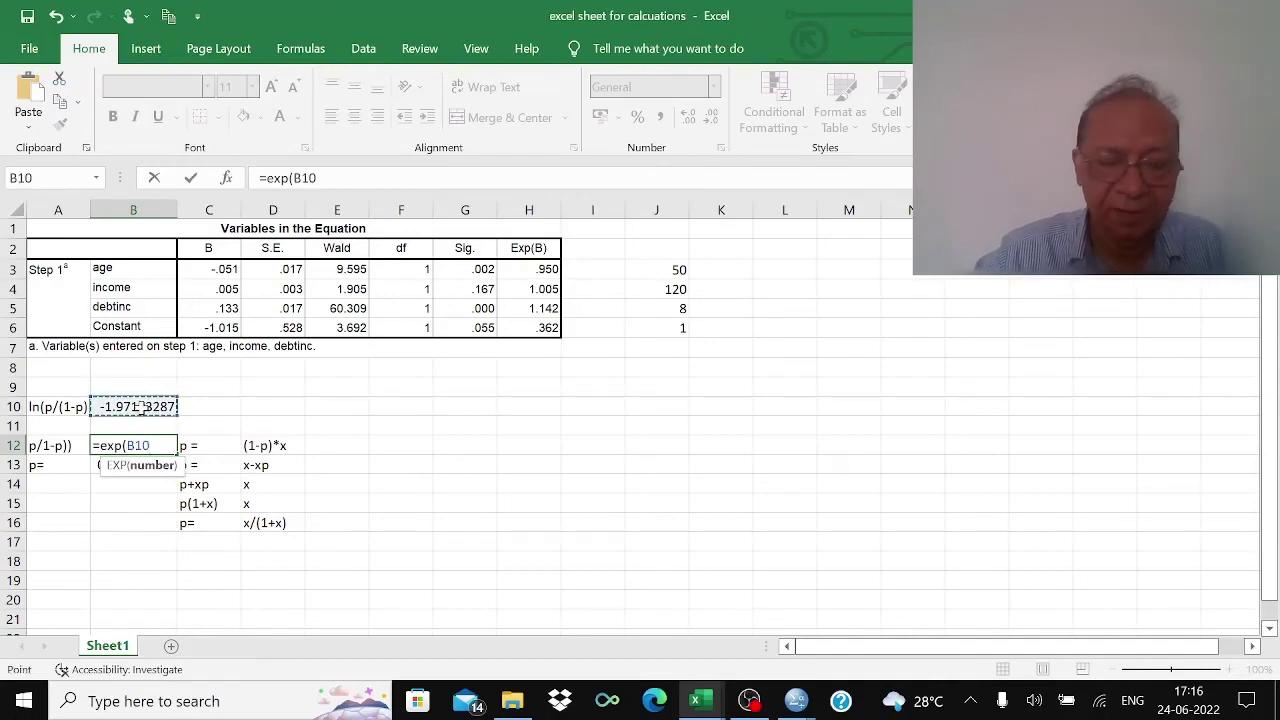
{"action": "type", "text": ")"}
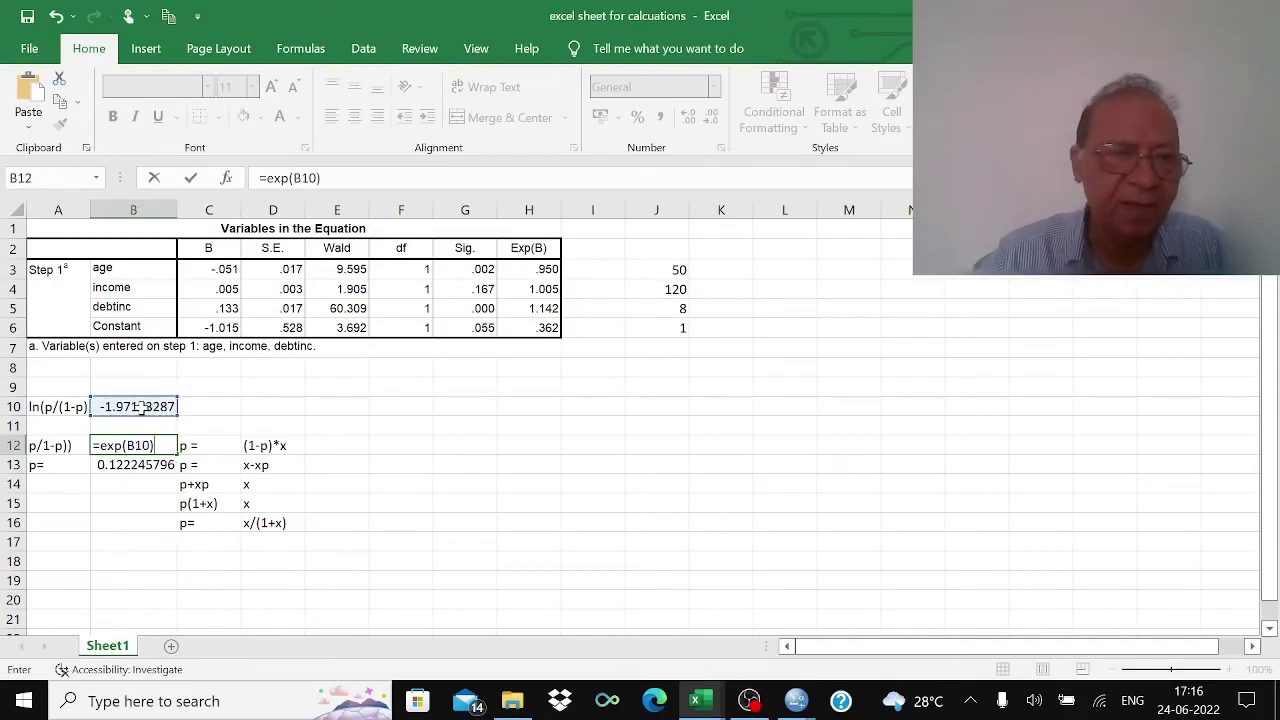
{"action": "key", "text": "Return"}
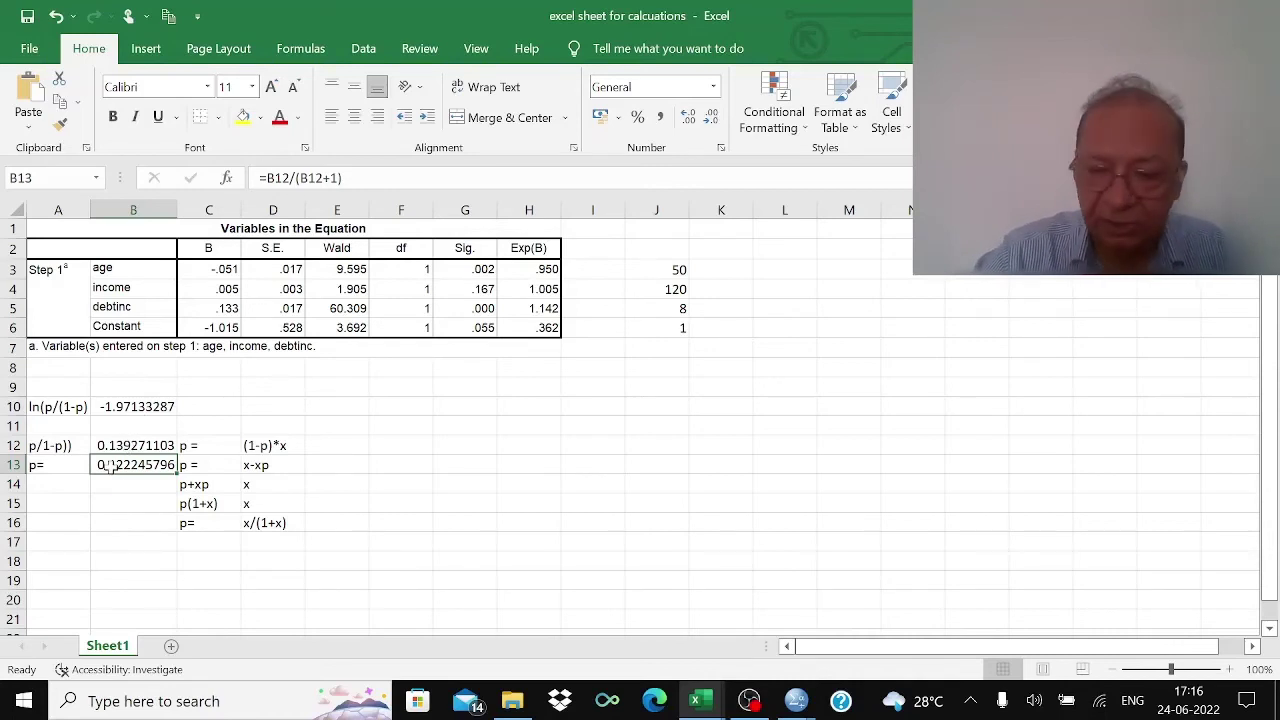
Step: Calculate the default probability p in cell B13 with the formula =B12/(B12+1)
{"action": "type", "text": "=b"}
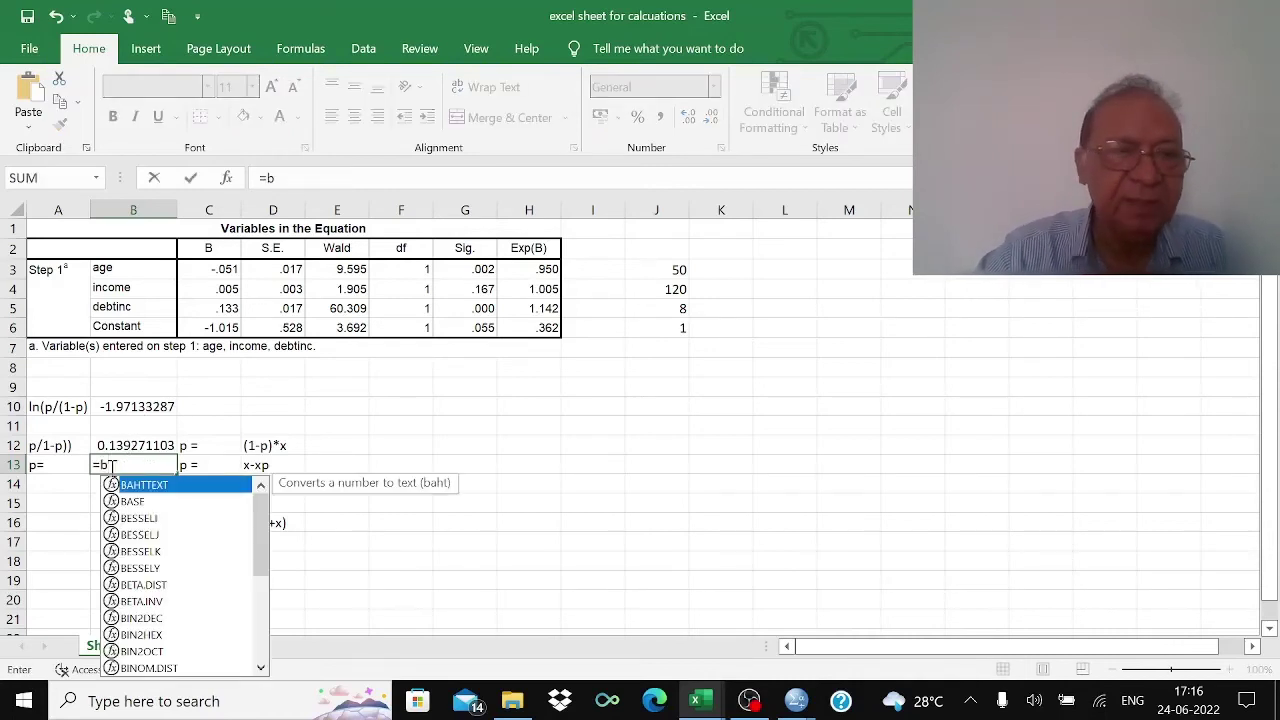
{"action": "type", "text": "12"}
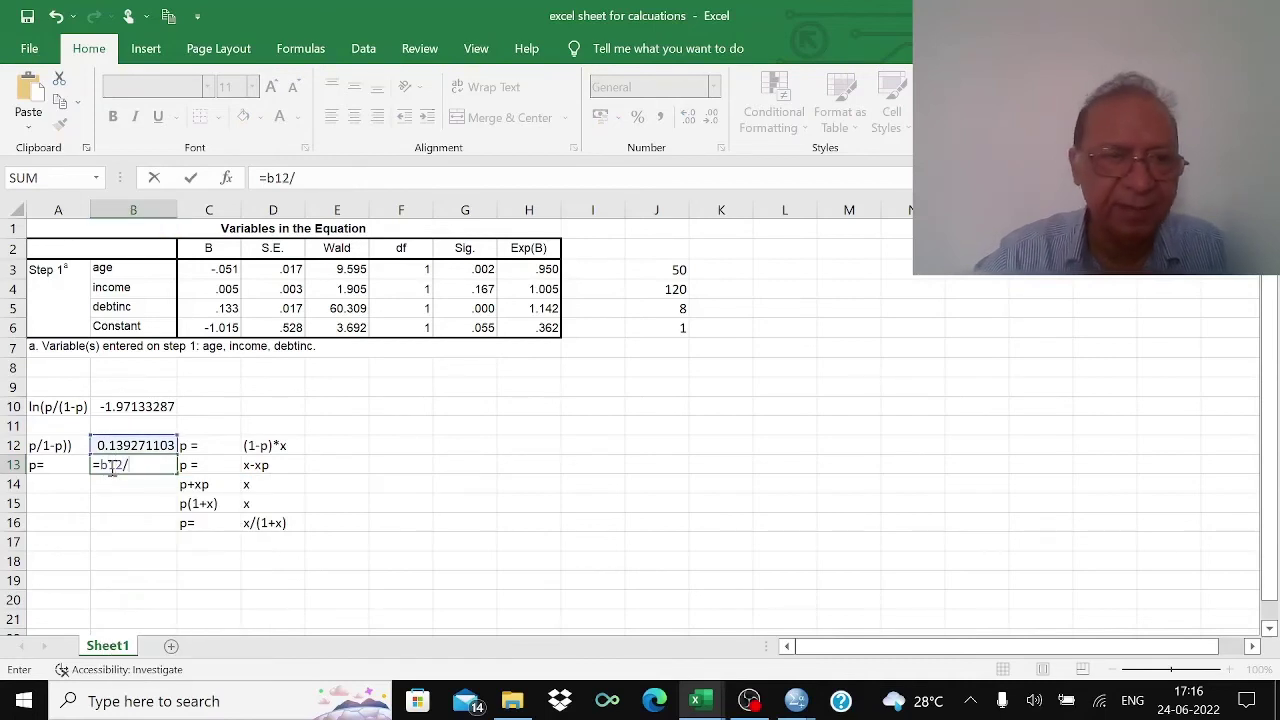
{"action": "type", "text": "/("}
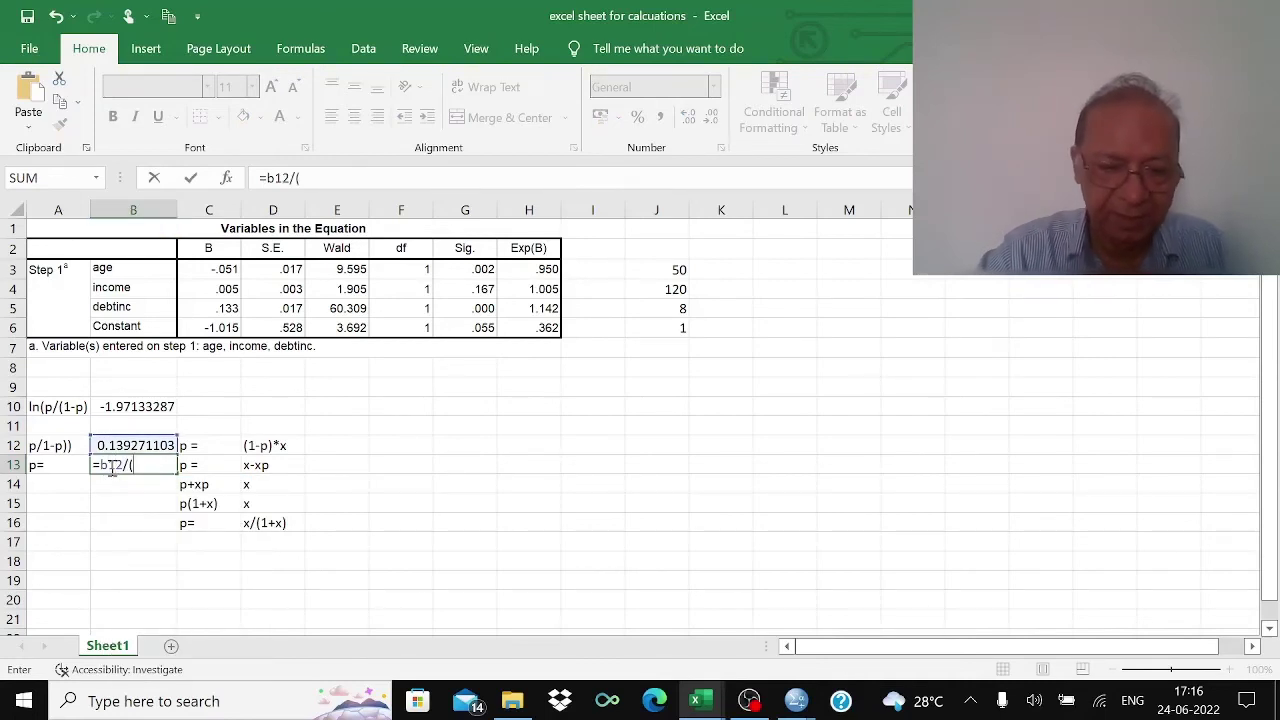
{"action": "type", "text": "b12=1"}
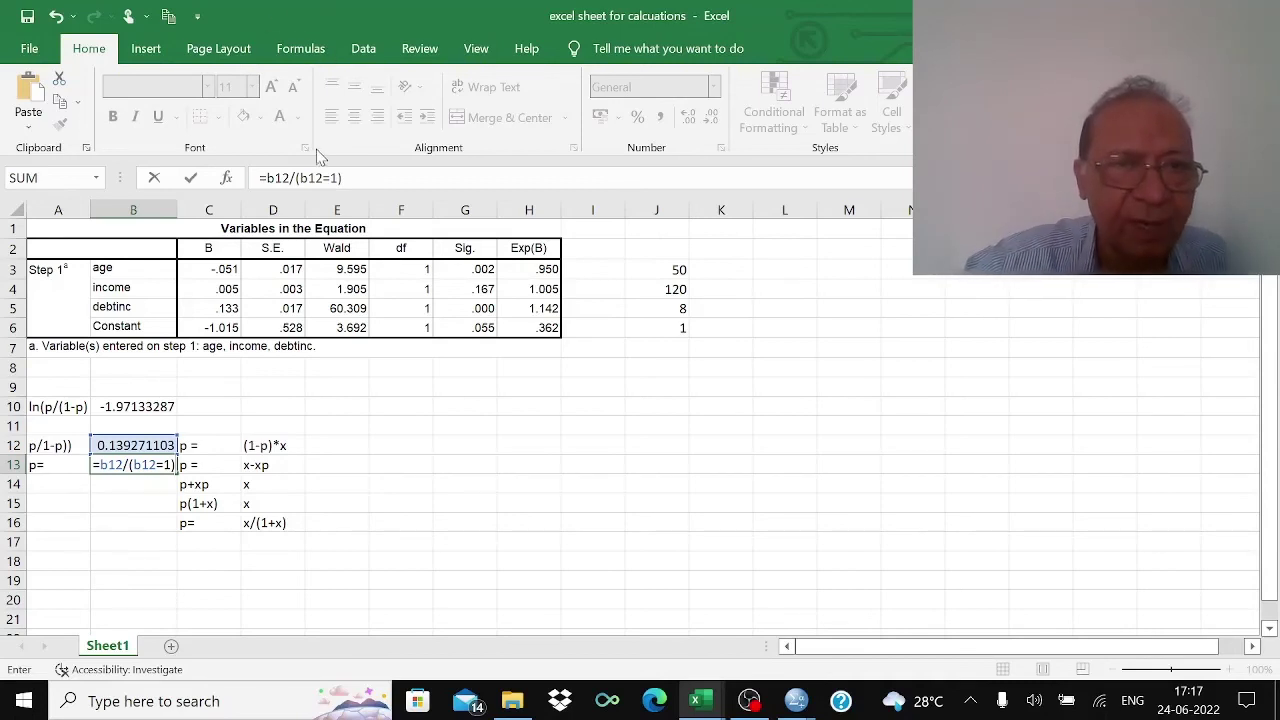
{"action": "left_click", "coordinate": [340, 178]}
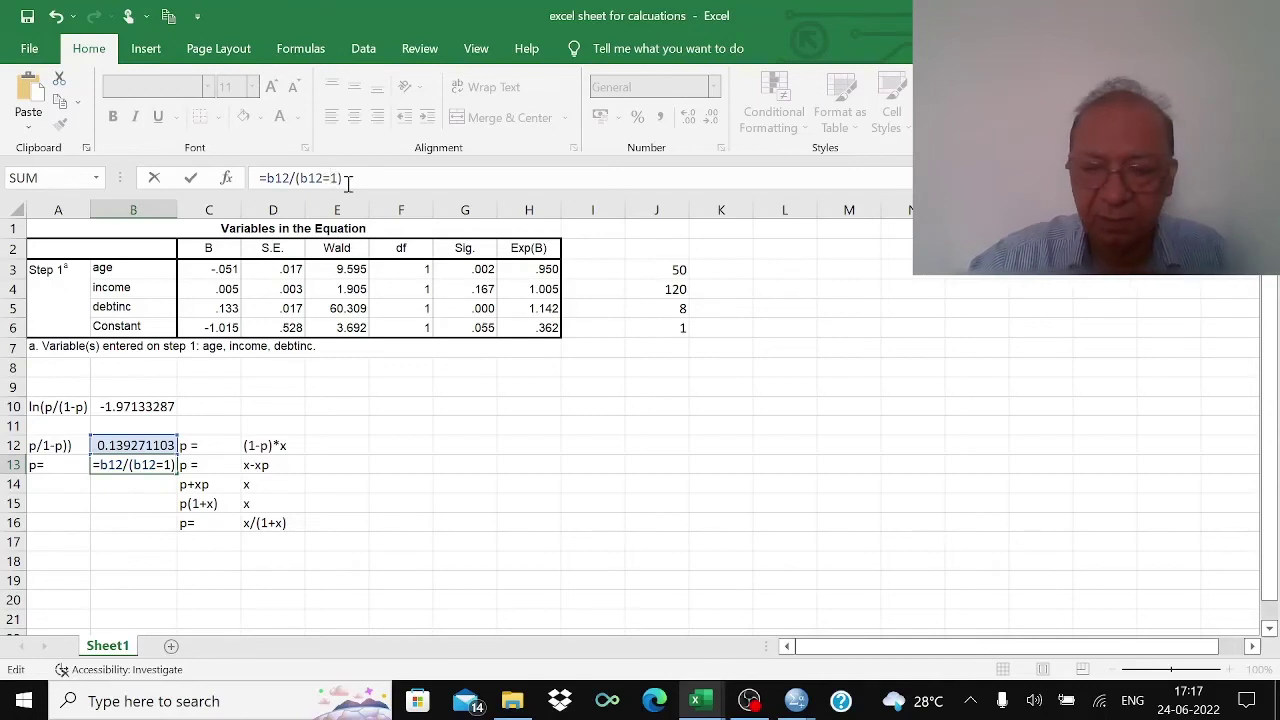
{"action": "key", "text": "BackSpace"}
{"action": "type", "text": "+"}
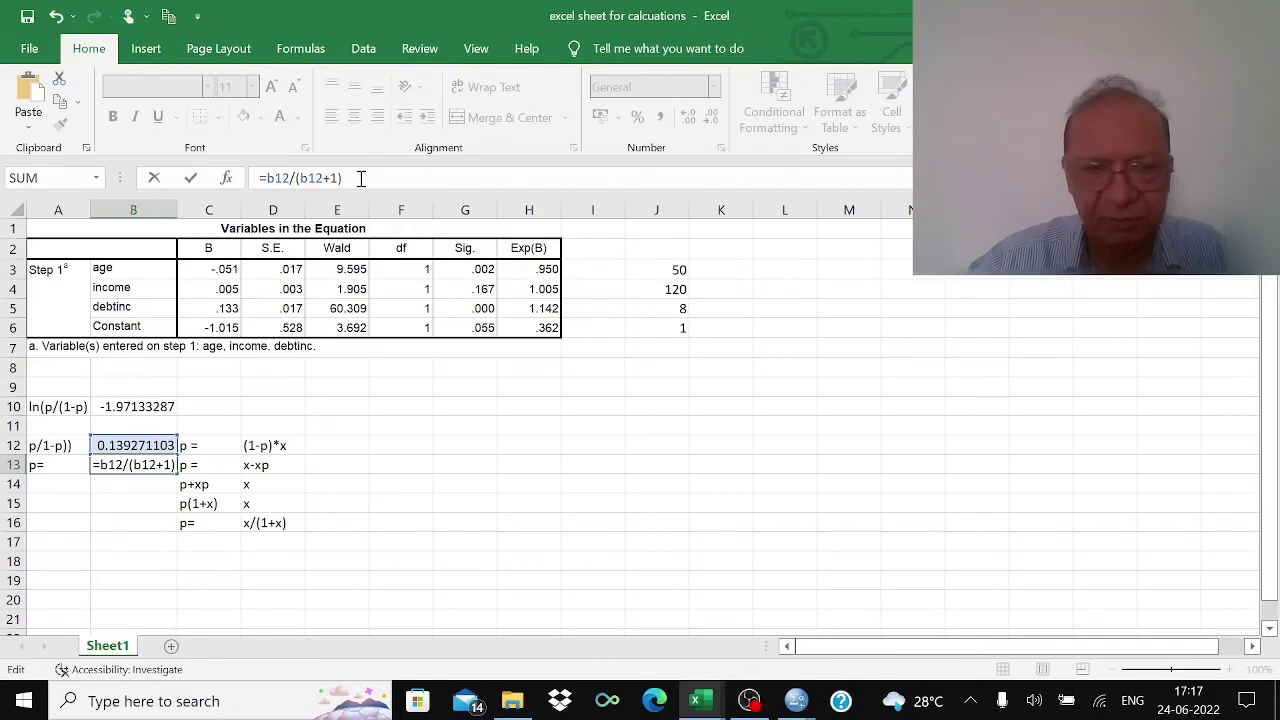
{"action": "key", "text": "Return"}
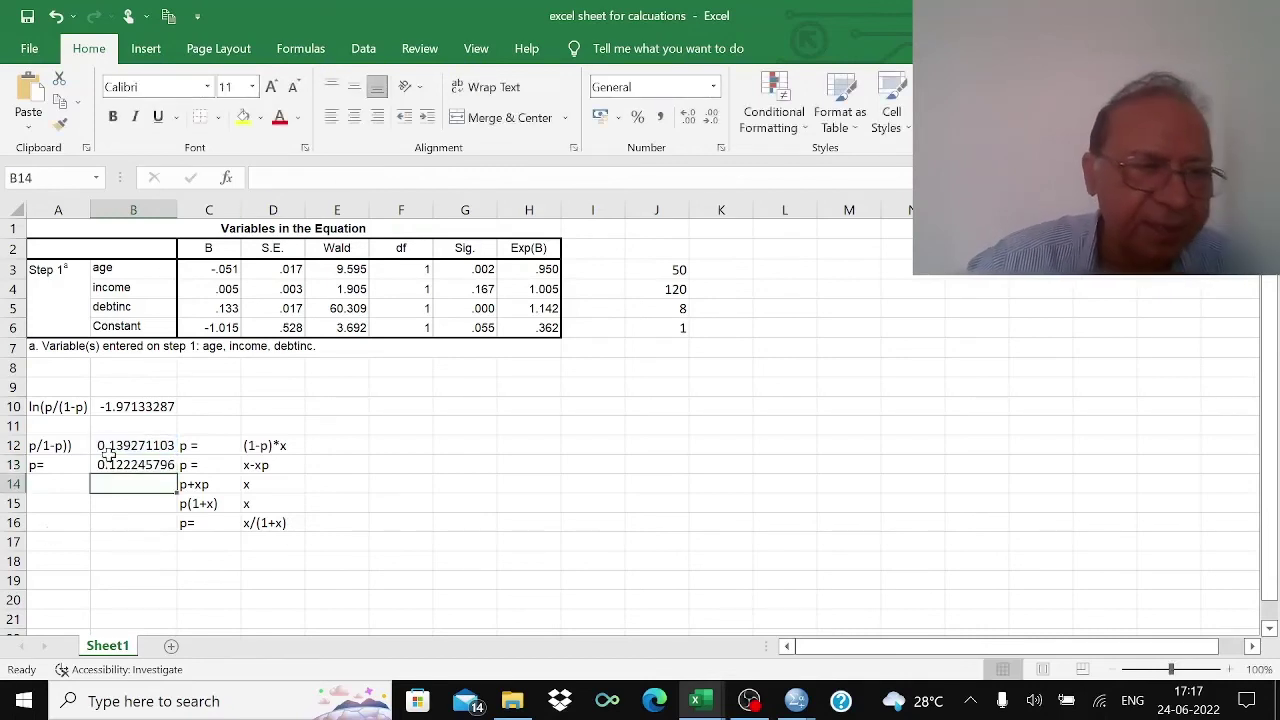
Step: Enter 12% in cell B17 as the rounded default probability
{"action": "left_click", "coordinate": [110, 542]}
{"action": "type", "text": "12"}
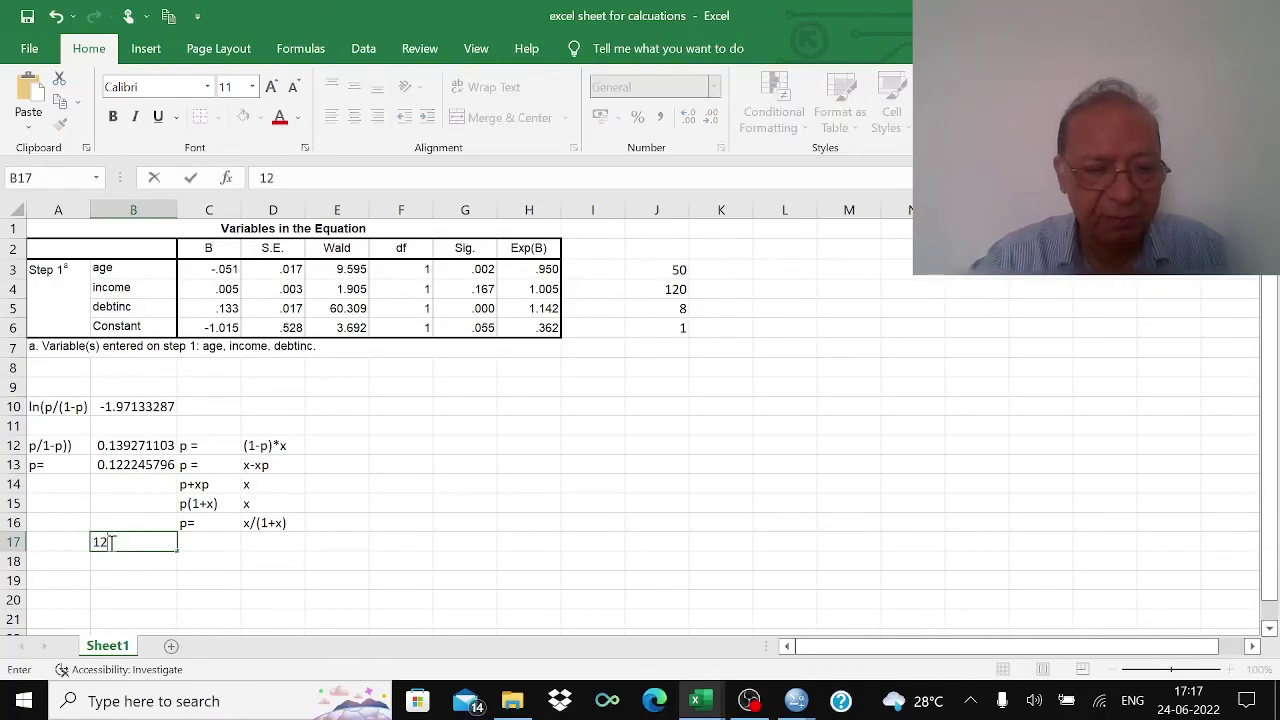
{"action": "type", "text": "%"}
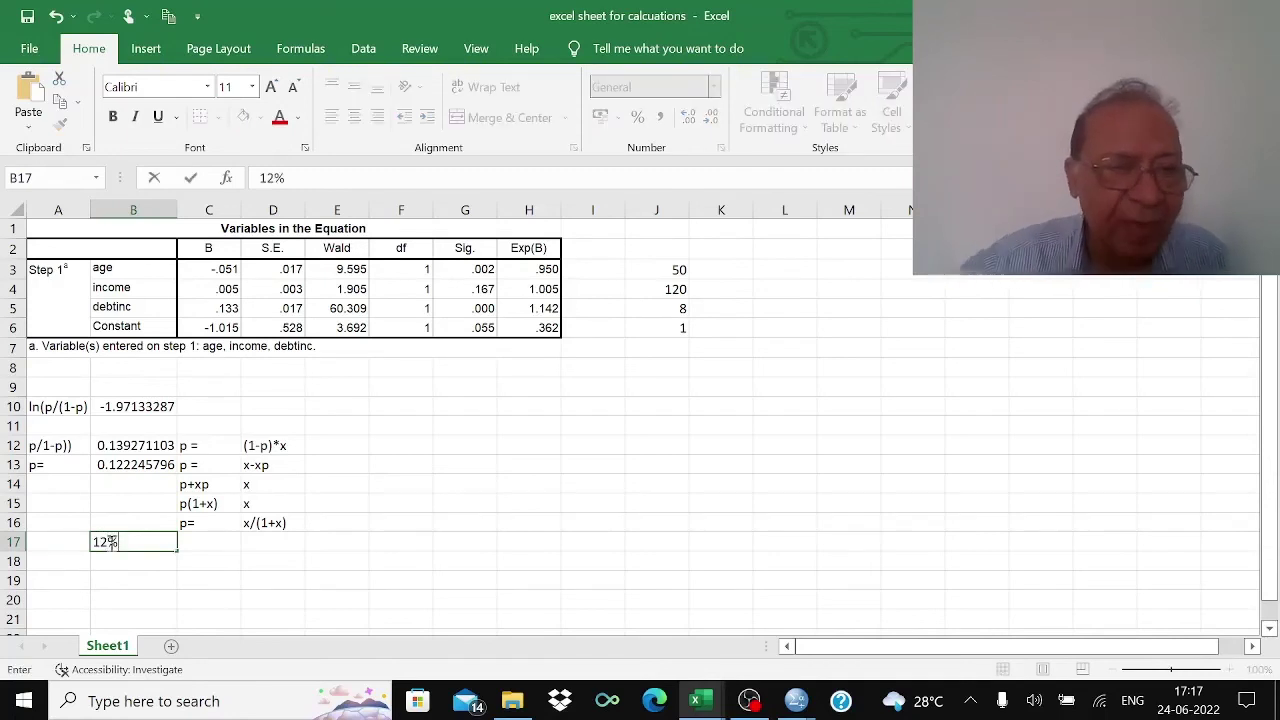
{"action": "left_click", "coordinate": [298, 563]}
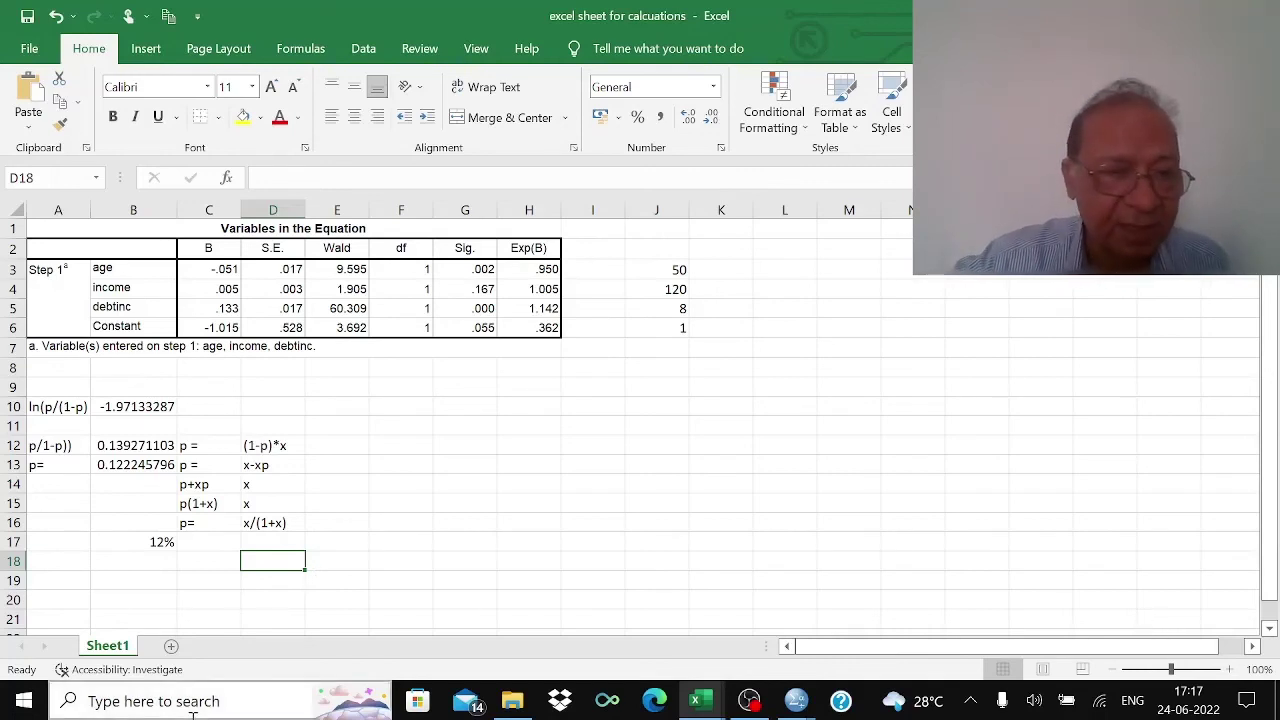
Step: Replace the typed percentage in cell B17 with the formula =B13*100
{"action": "left_click", "coordinate": [152, 540]}
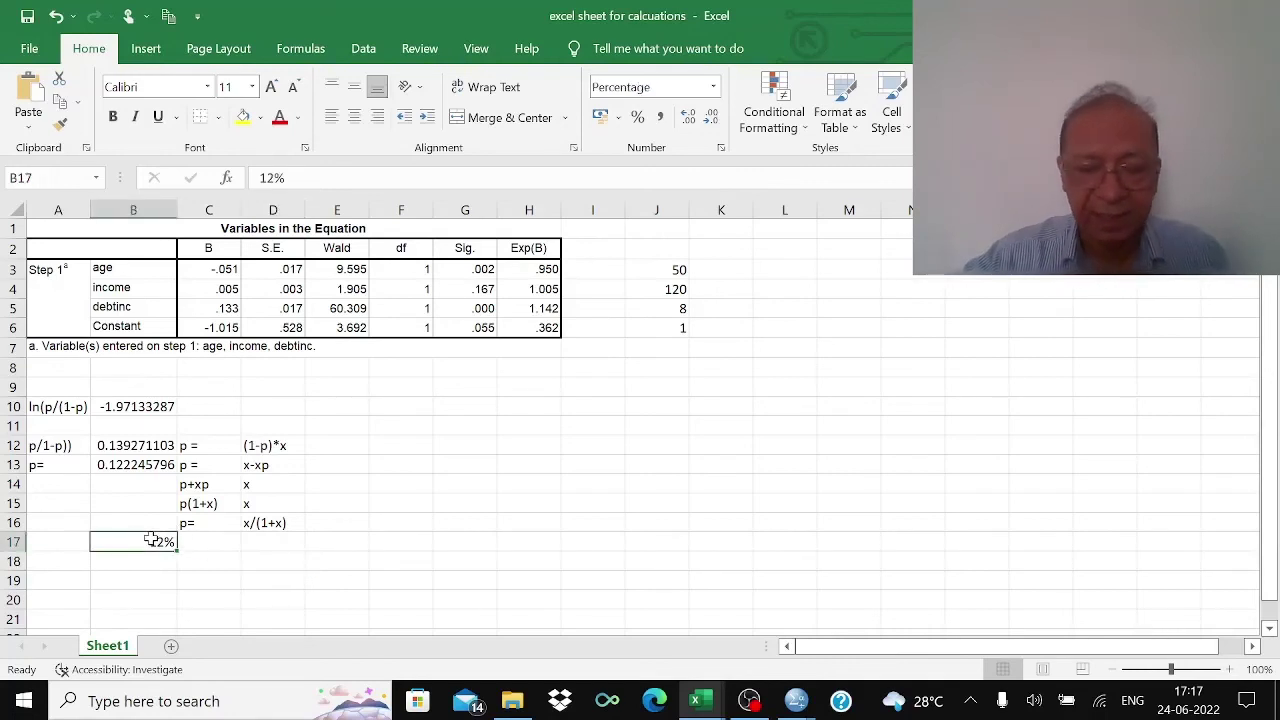
{"action": "type", "text": "="}
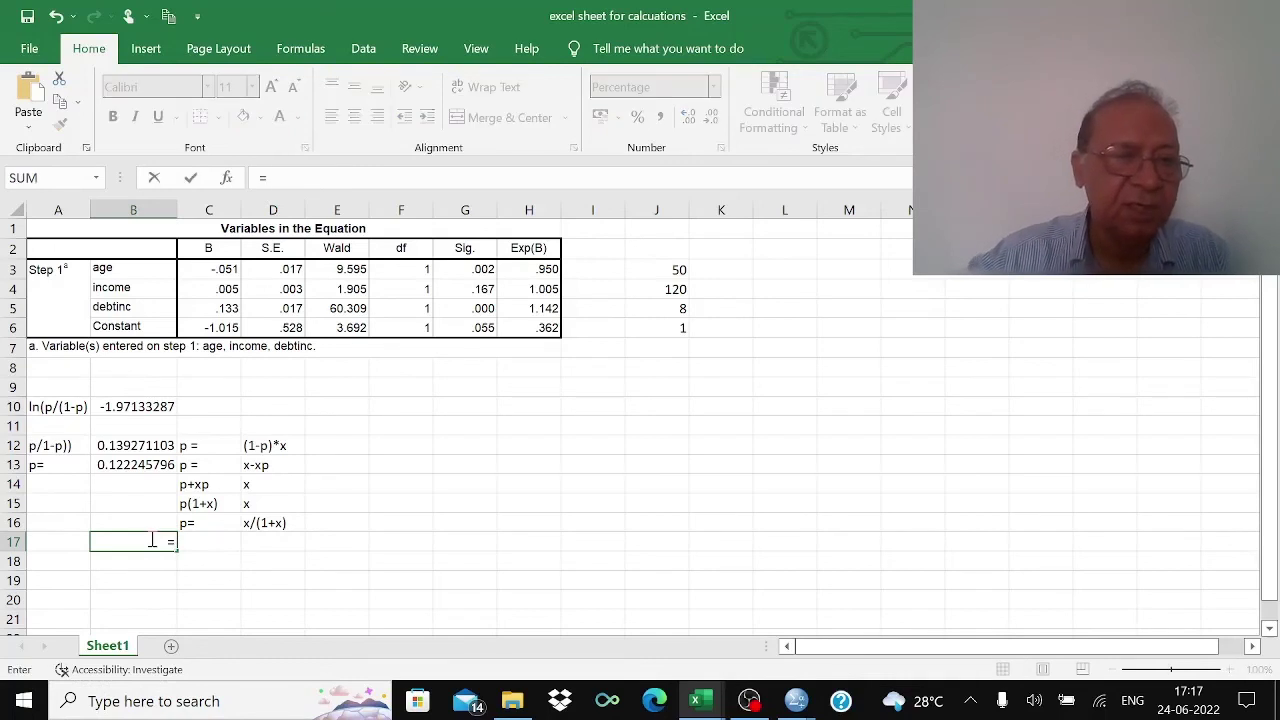
{"action": "left_click", "coordinate": [133, 462]}
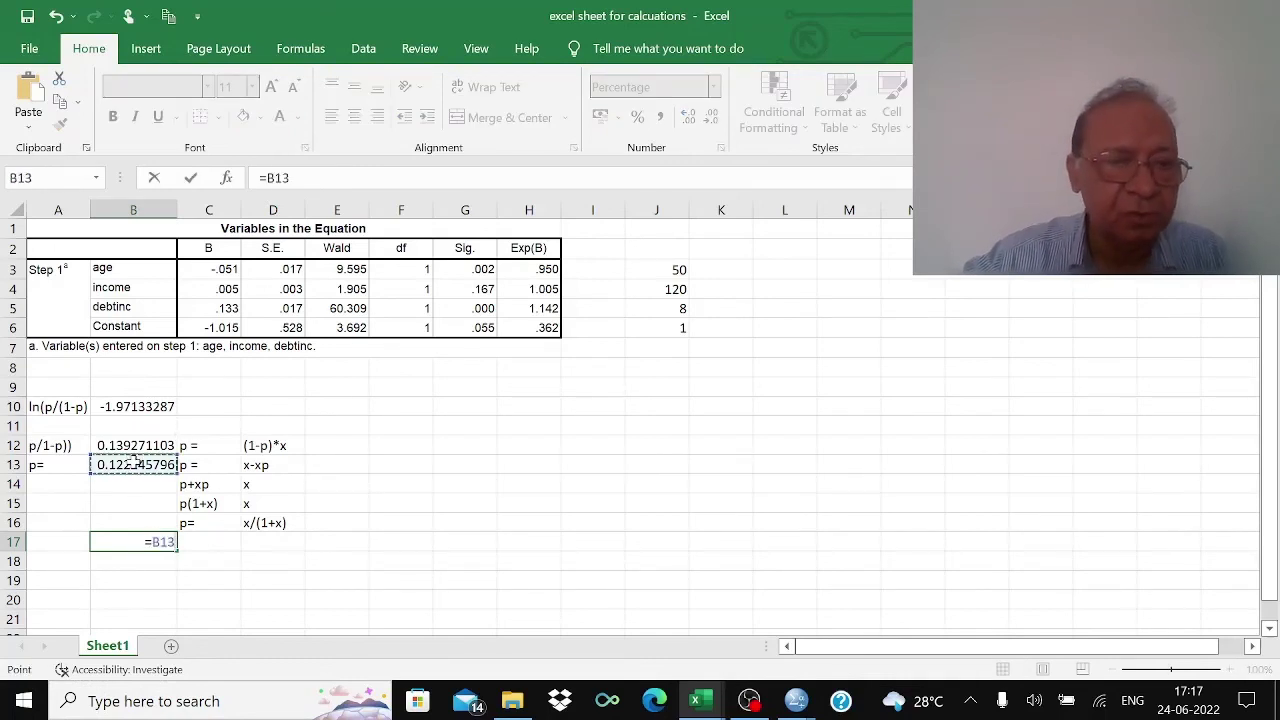
{"action": "type", "text": "*100"}
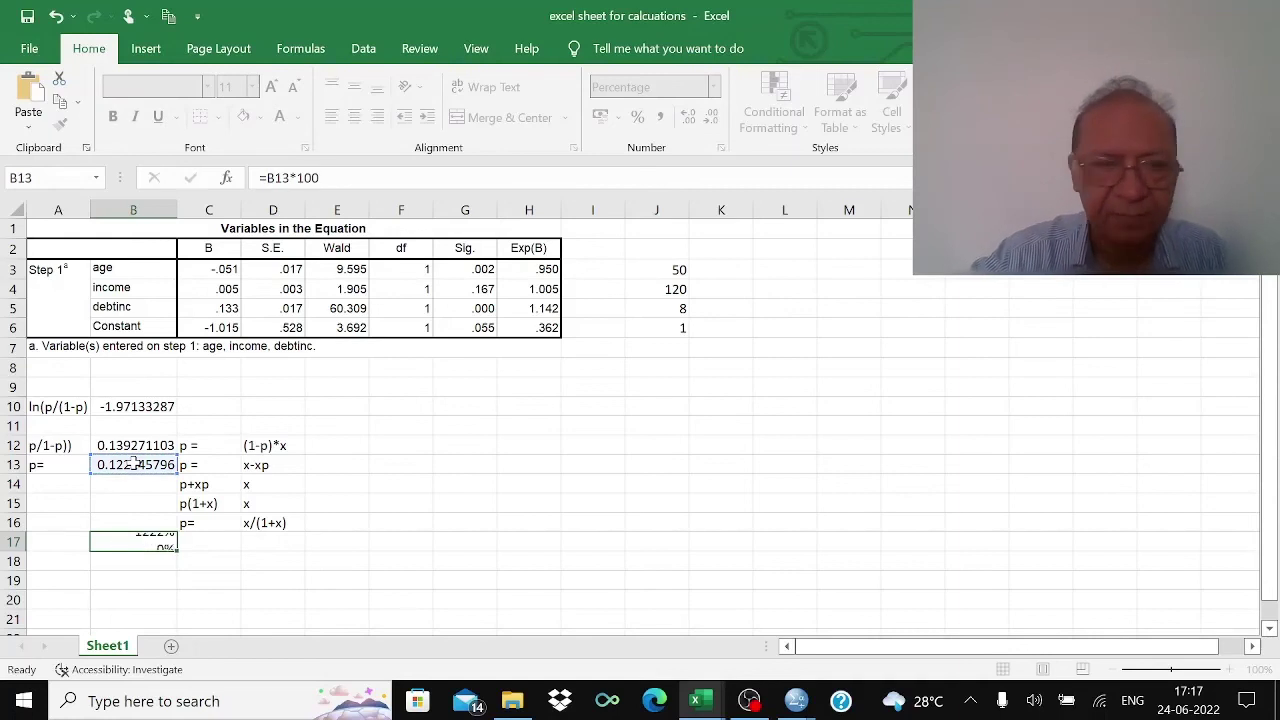
{"action": "key", "text": "Return"}
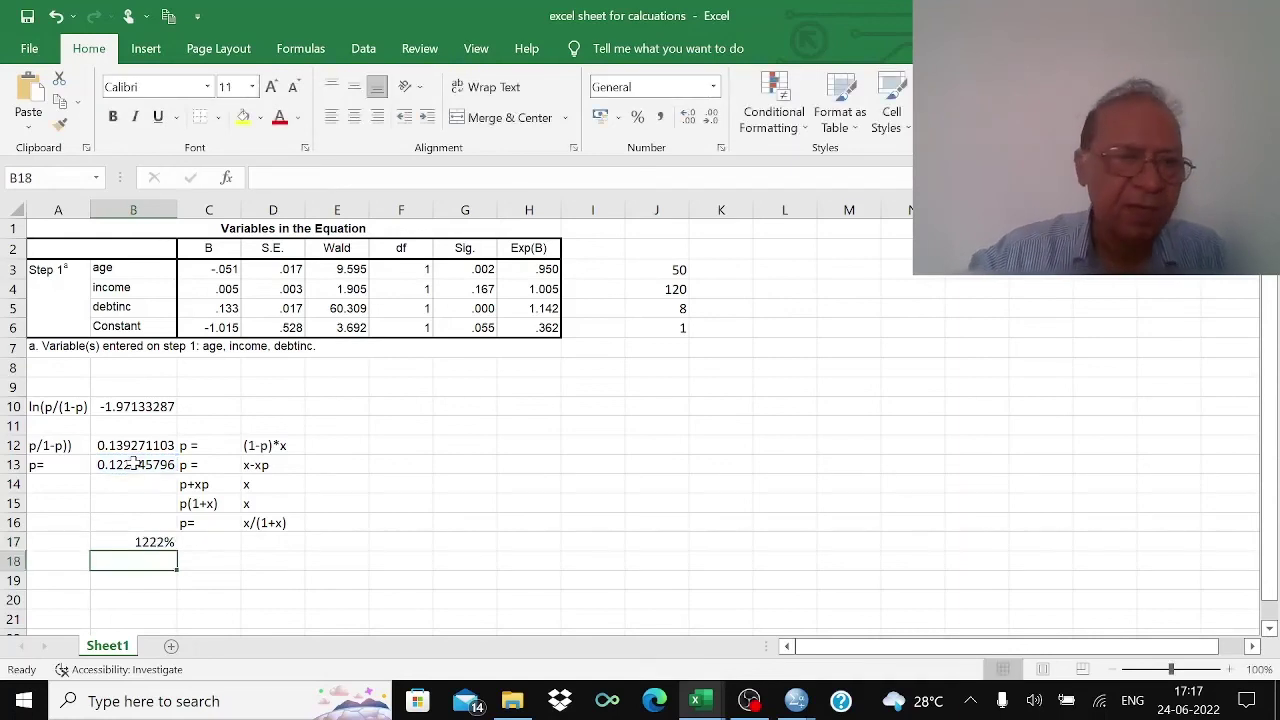
Step: Remove the multiplication by 100 from the formula in cell B17, leaving =B13
{"action": "left_click", "coordinate": [155, 541]}
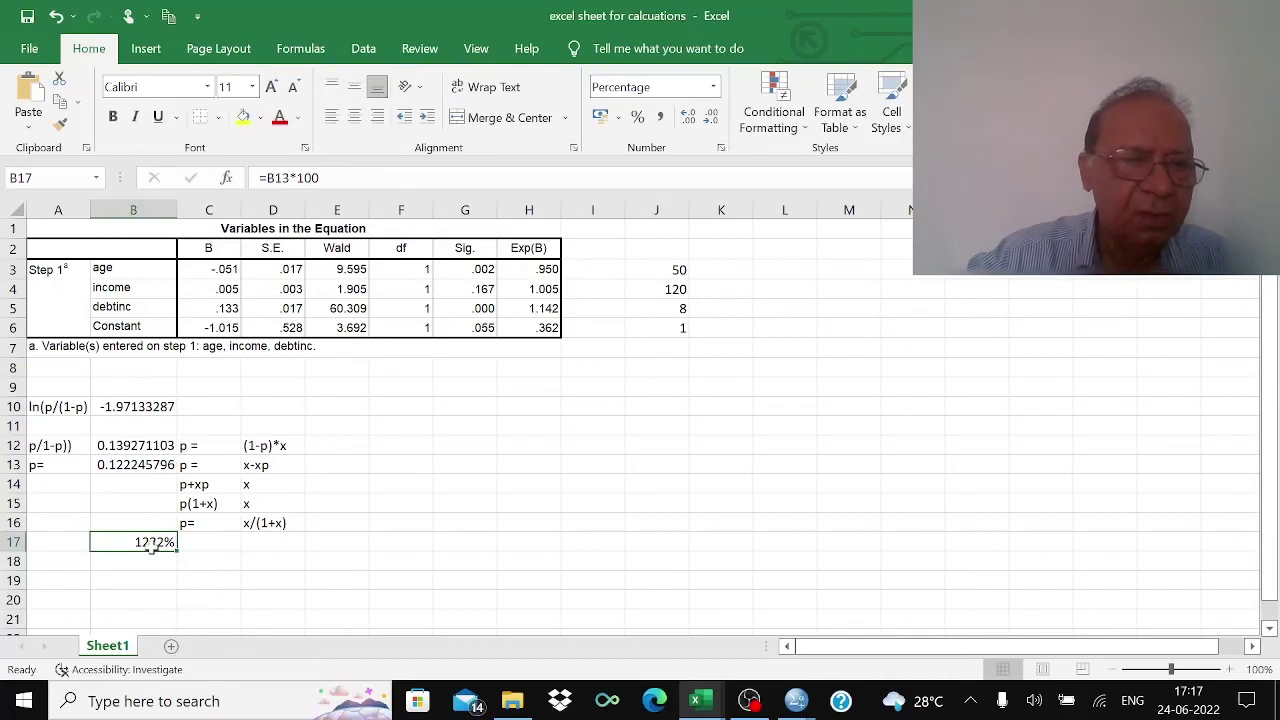
{"action": "left_click", "coordinate": [329, 178]}
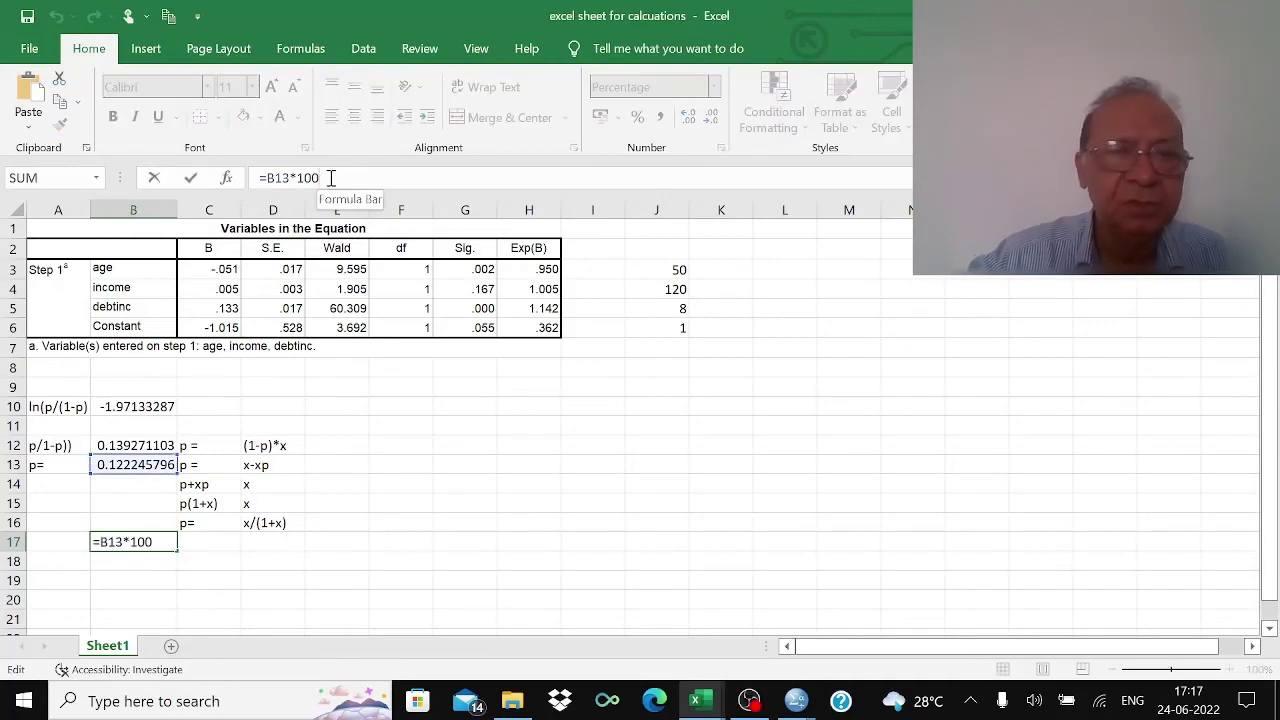
{"action": "key", "text": "BackSpace"}
{"action": "key", "text": "BackSpace"}
{"action": "key", "text": "BackSpace"}
{"action": "key", "text": "BackSpace"}
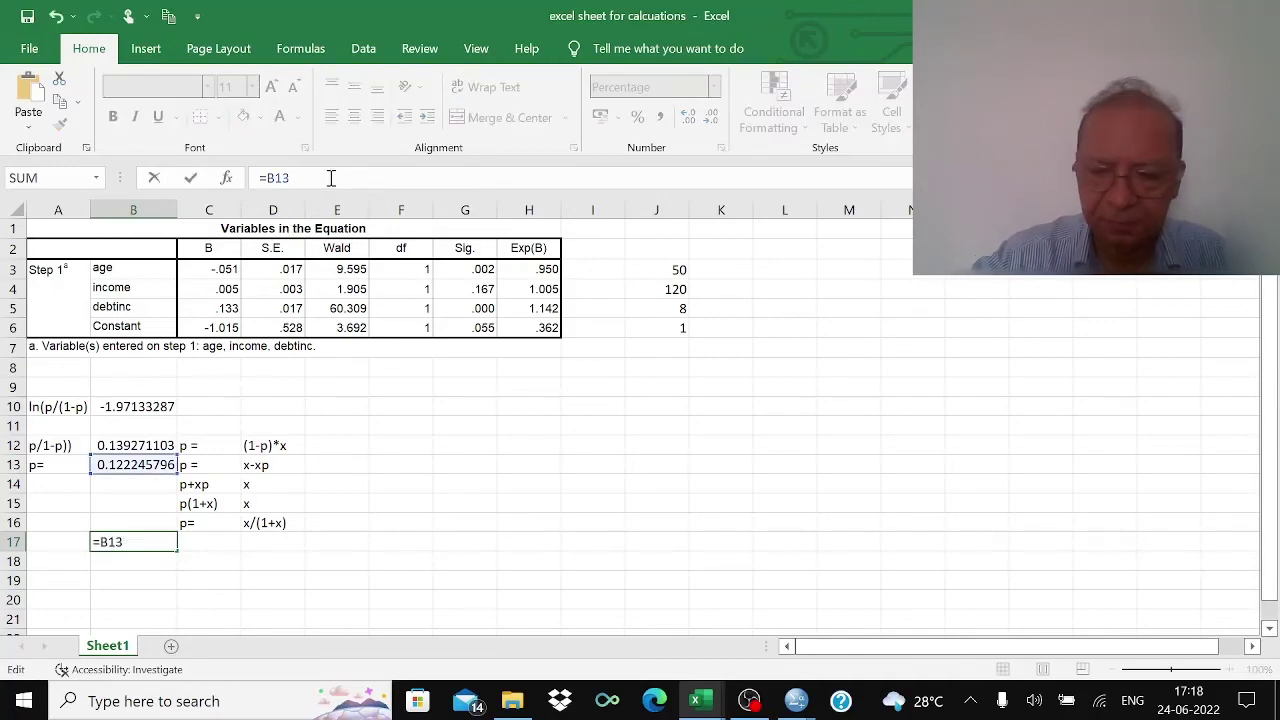
{"action": "key", "text": "Return"}
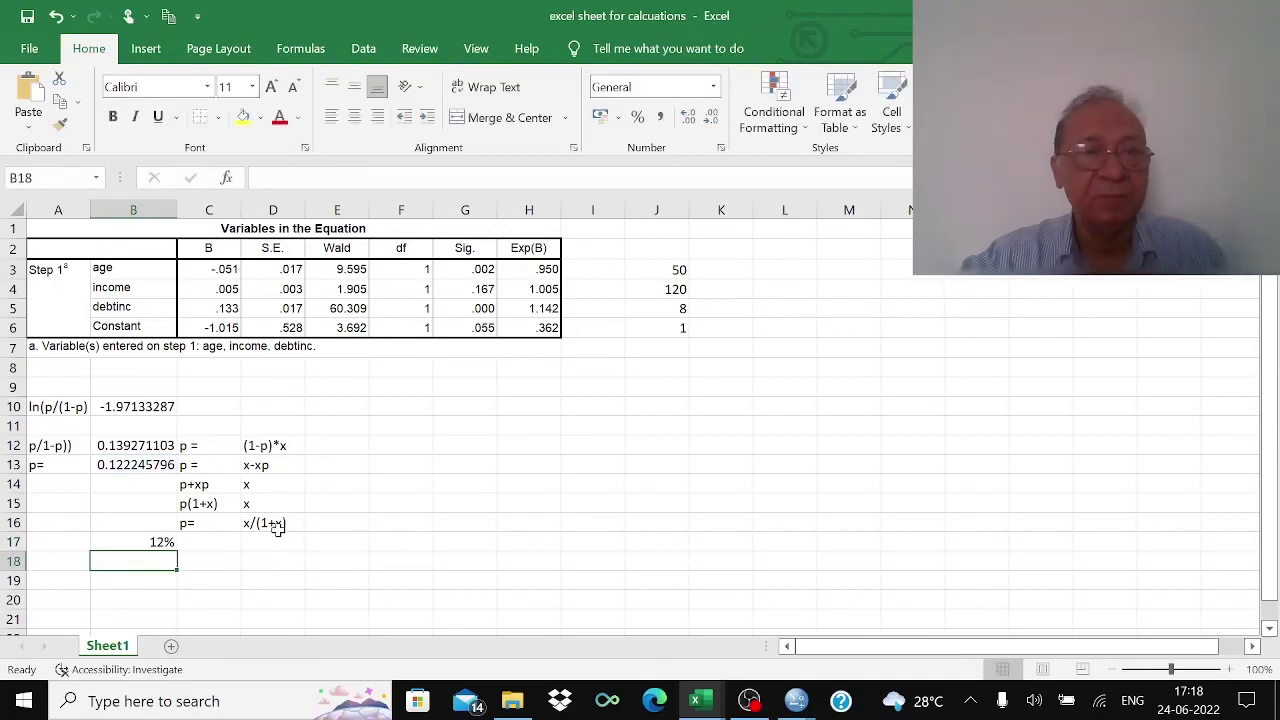
{"action": "left_click", "coordinate": [143, 545]}
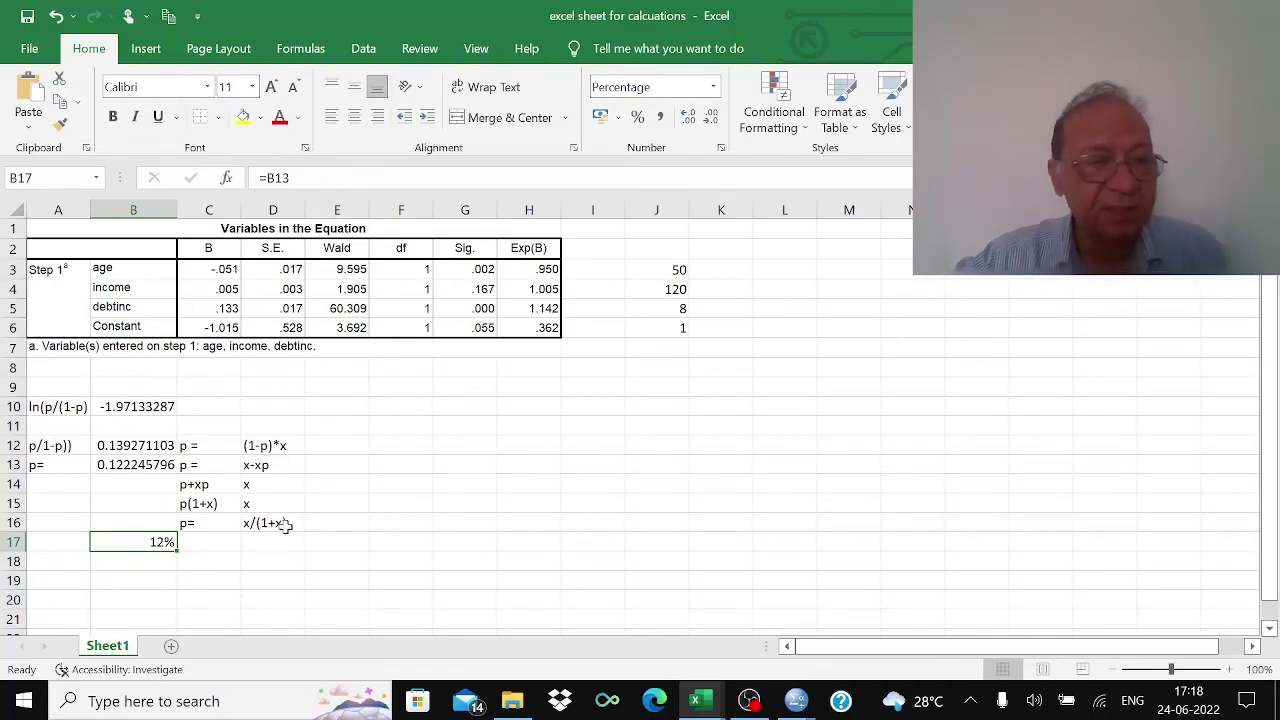
Step: Test a different borrower by setting age to 40 in J3, income to 80 in J4 and debtinc to 12 in J5
{"action": "left_click", "coordinate": [340, 560]}
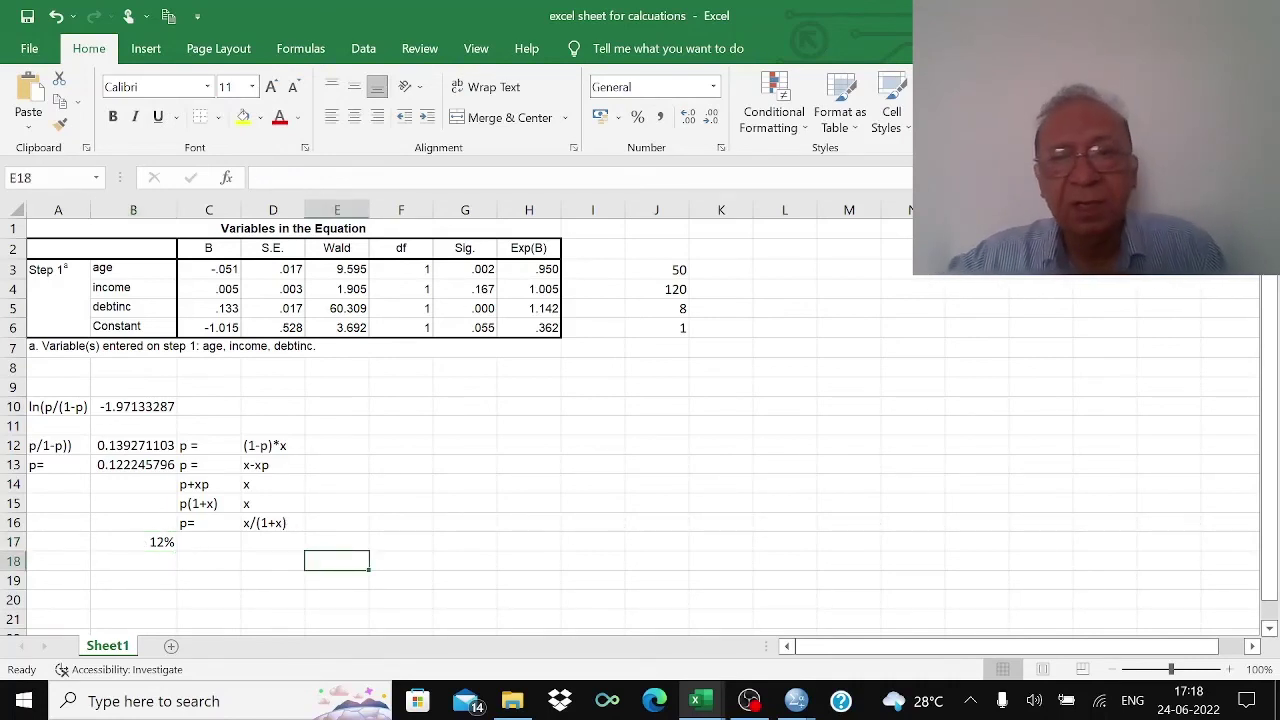
{"action": "left_click", "coordinate": [657, 270]}
{"action": "type", "text": "40"}
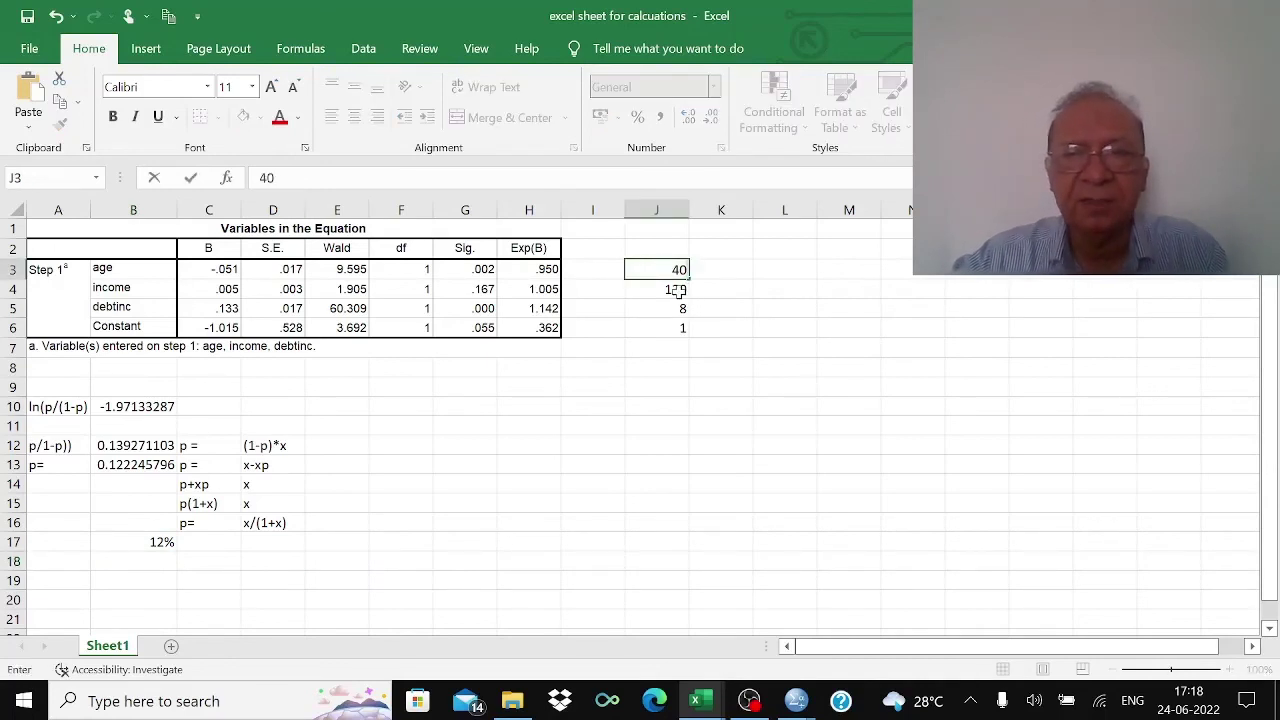
{"action": "key", "text": "Return"}
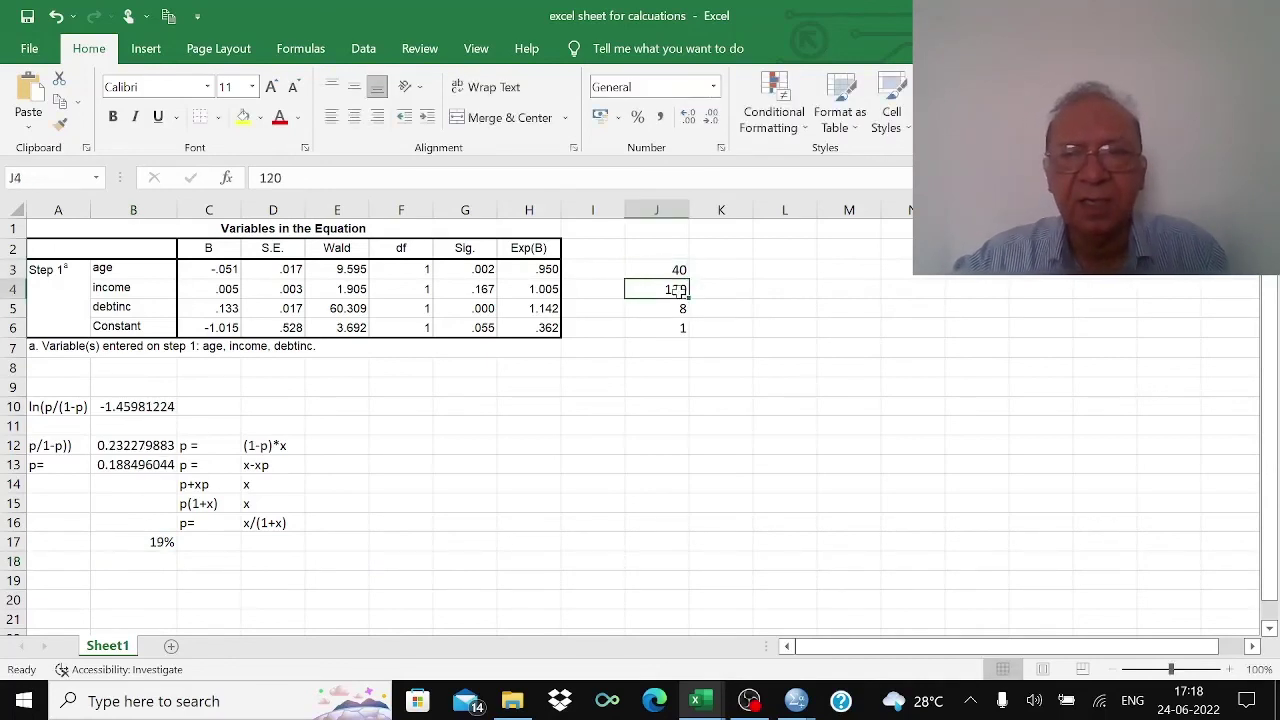
{"action": "type", "text": "80"}
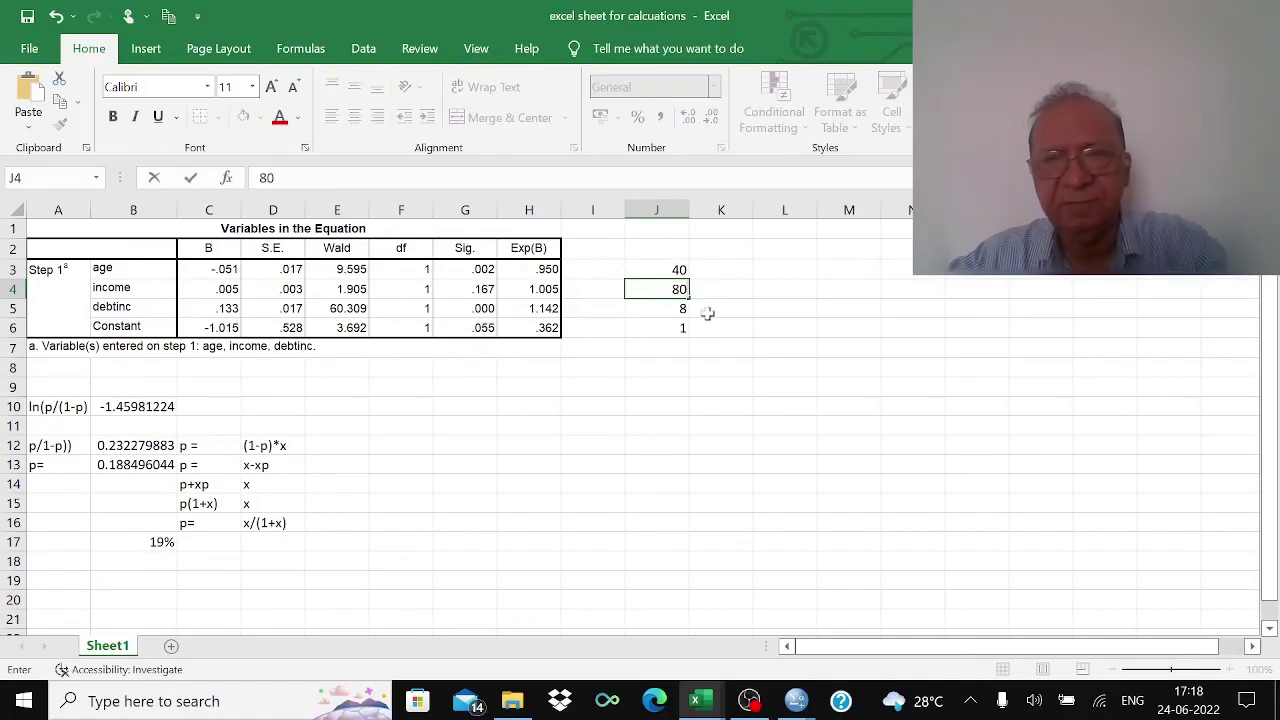
{"action": "key", "text": "Return"}
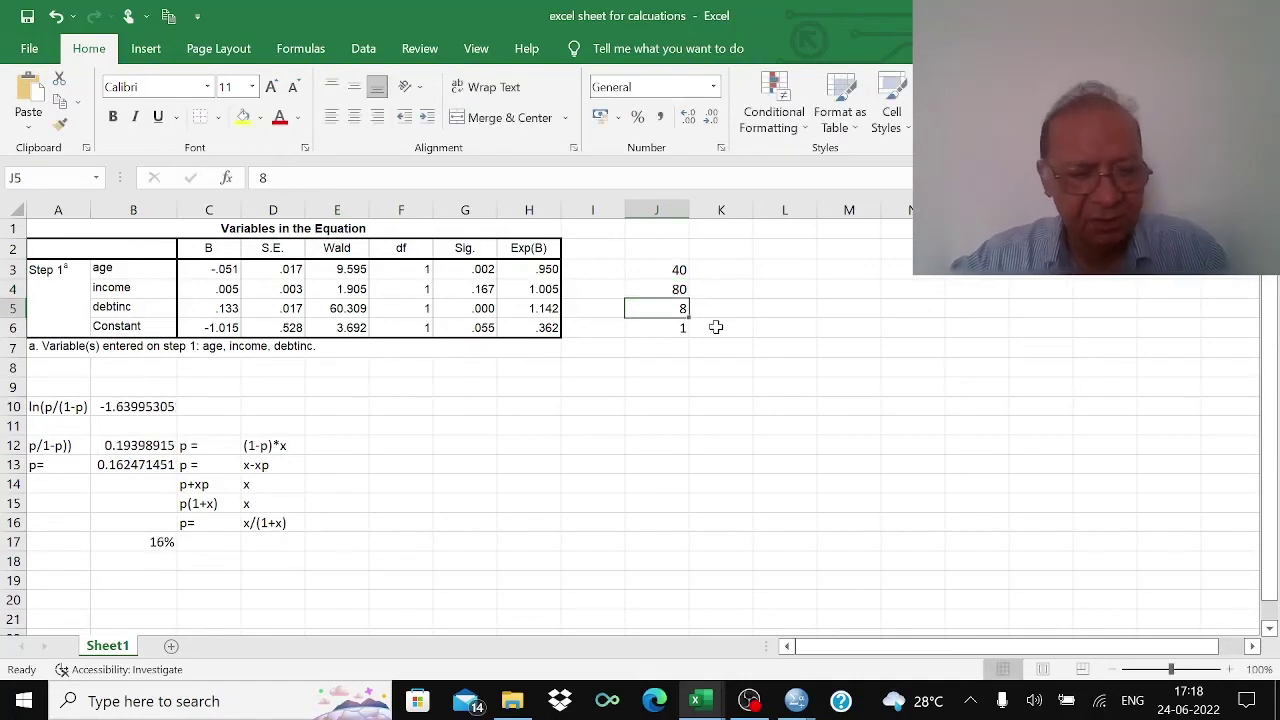
{"action": "type", "text": "12"}
{"action": "left_click", "coordinate": [721, 356]}
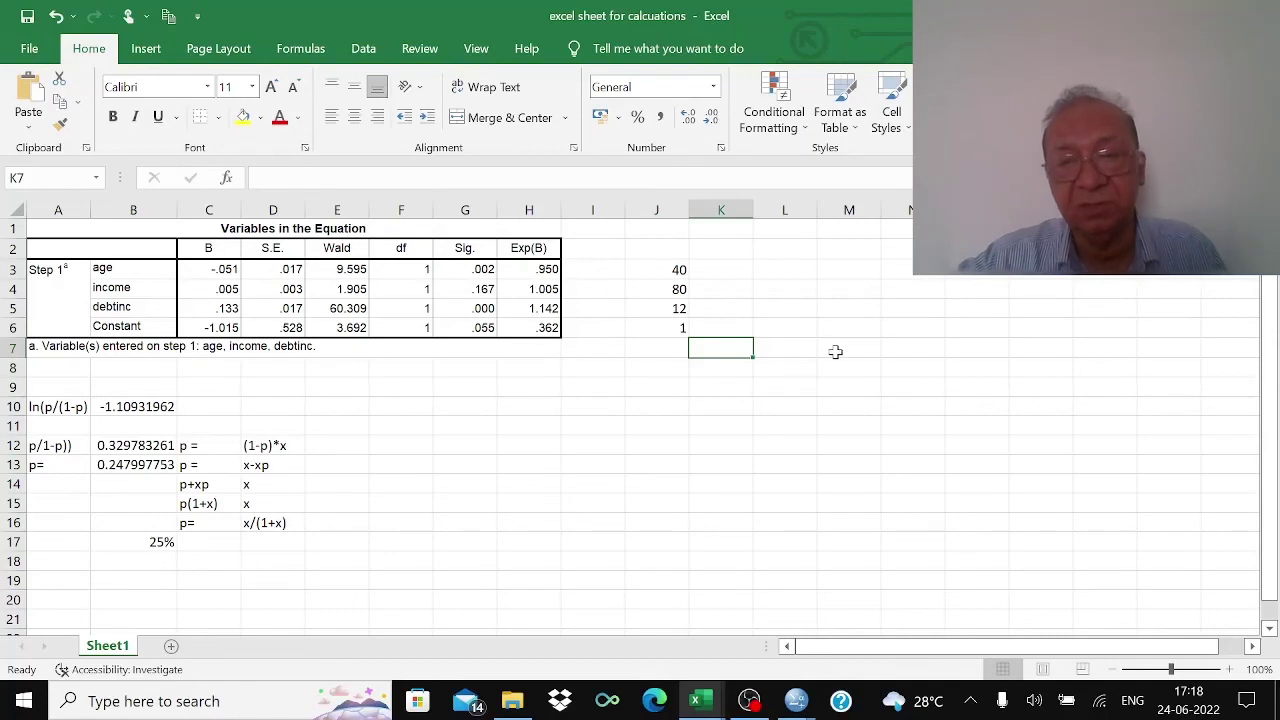
Step: Set the borrower's age to 25 in J3, income to 60 in J4 and debtinc to 13 in J5
{"action": "left_click", "coordinate": [665, 270]}
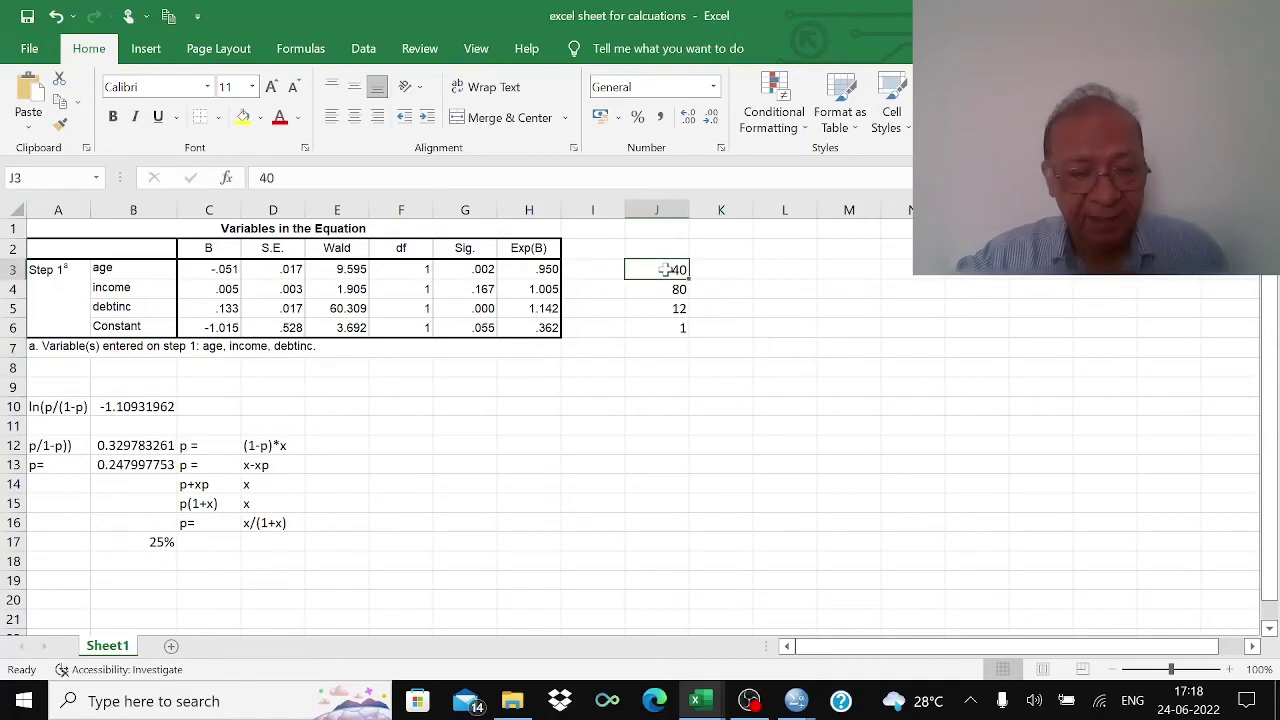
{"action": "type", "text": "25"}
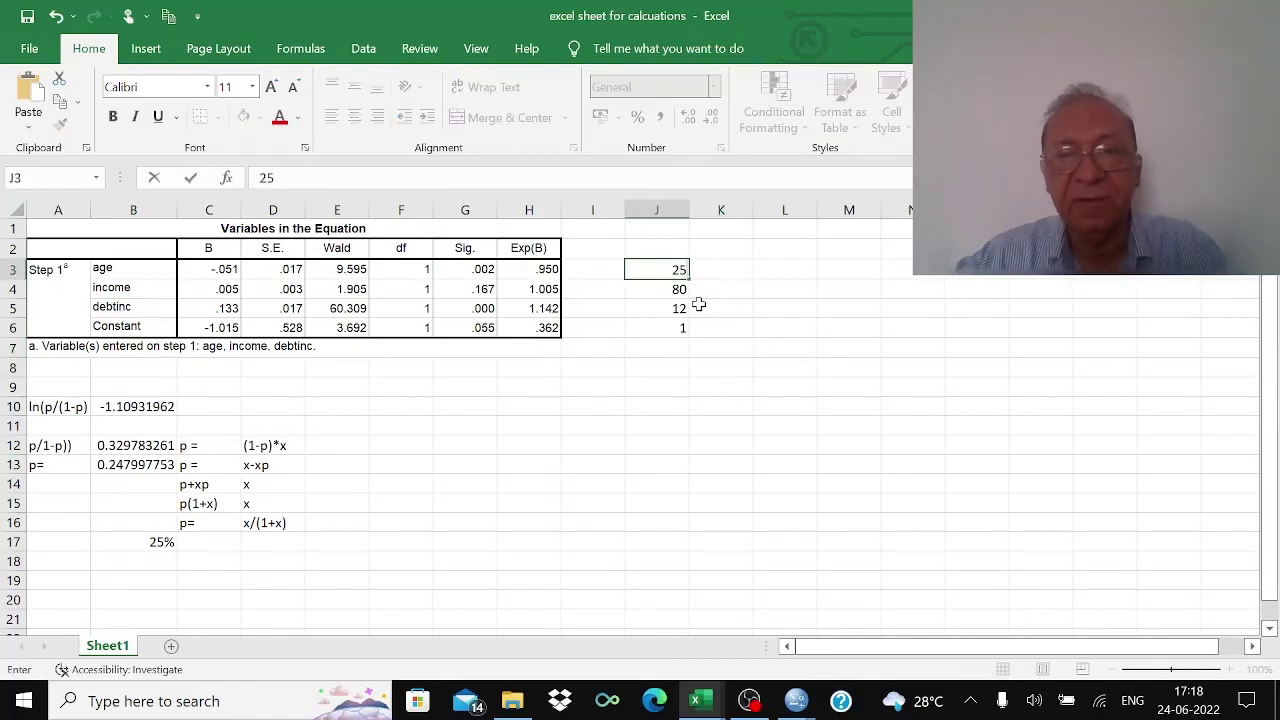
{"action": "left_click", "coordinate": [665, 290]}
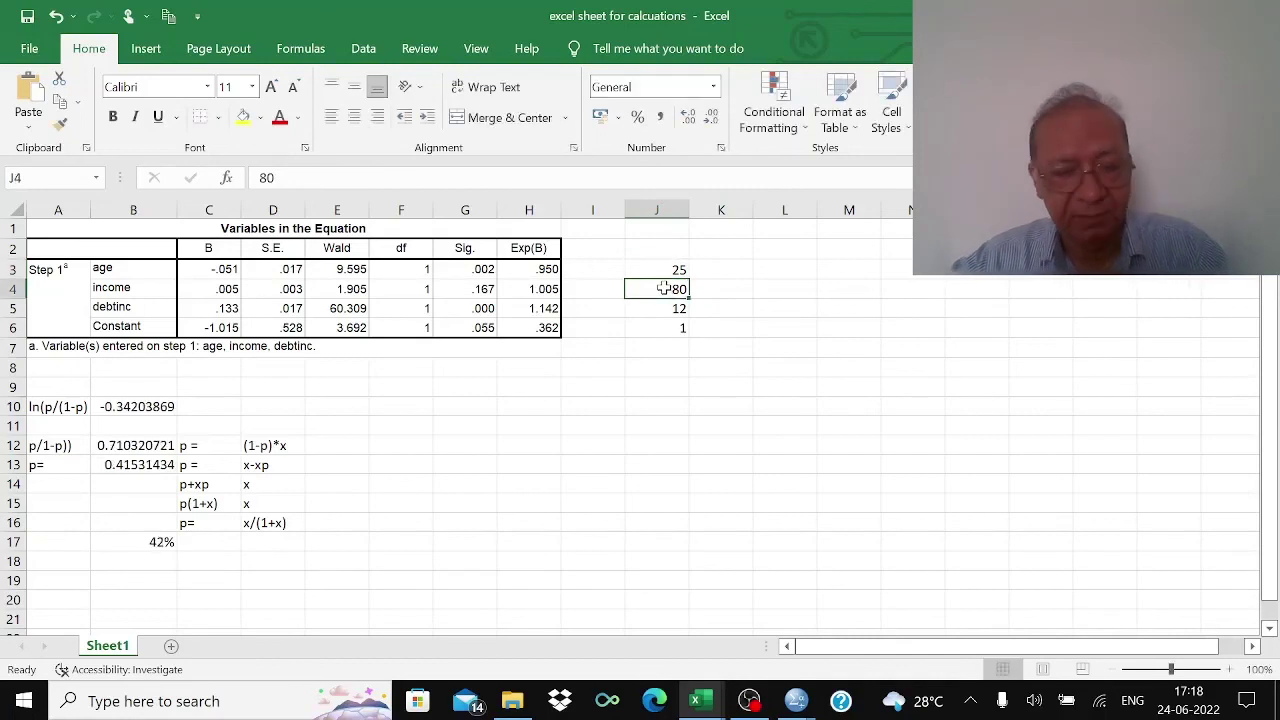
{"action": "type", "text": "60"}
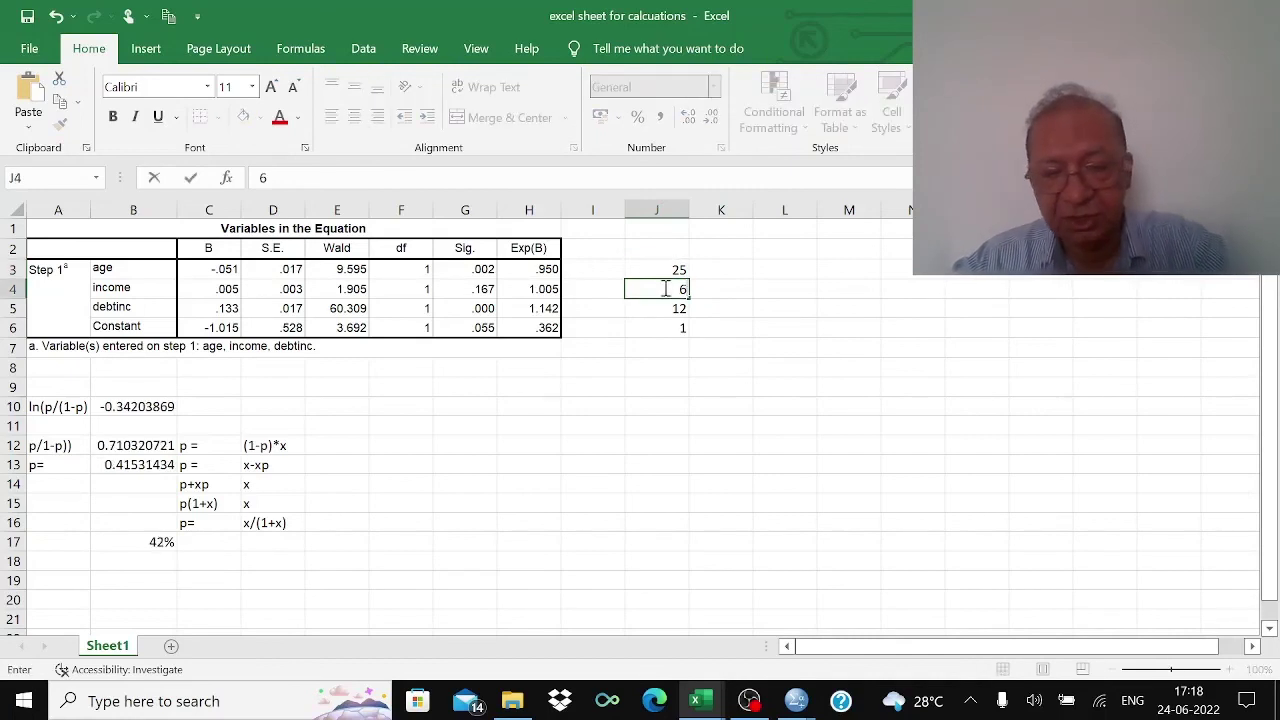
{"action": "left_click", "coordinate": [677, 310]}
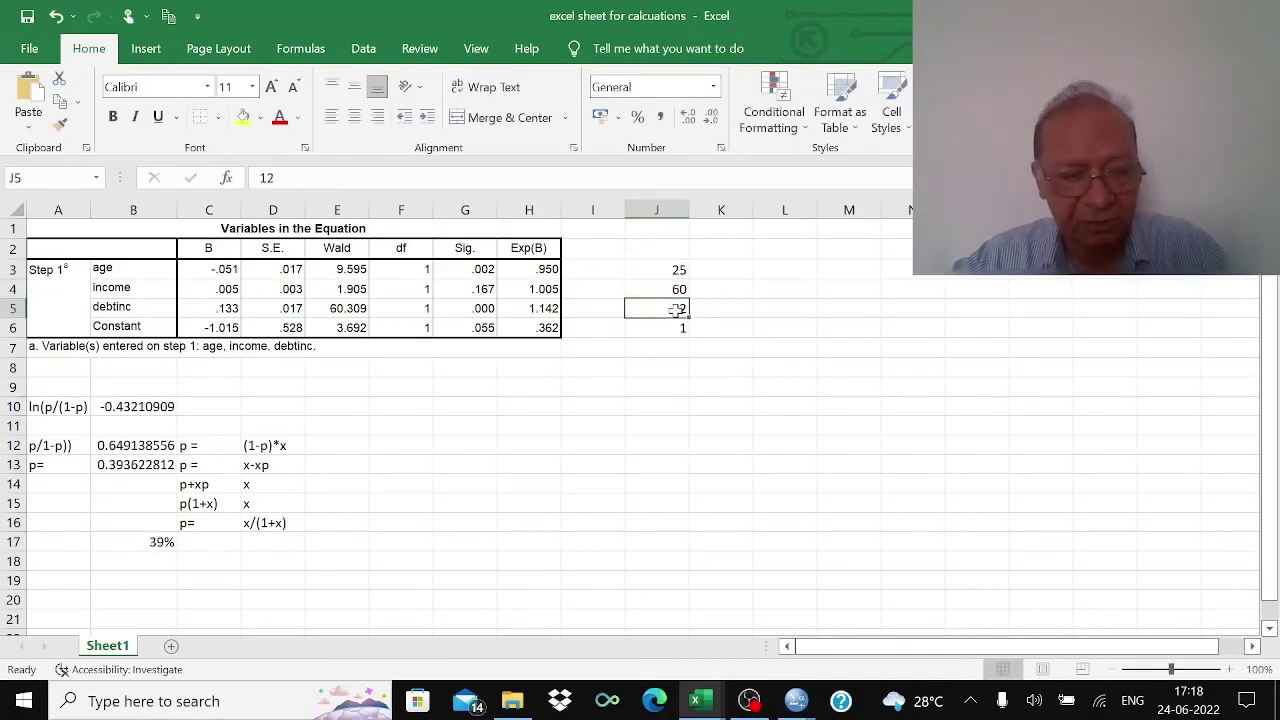
{"action": "type", "text": "1"}
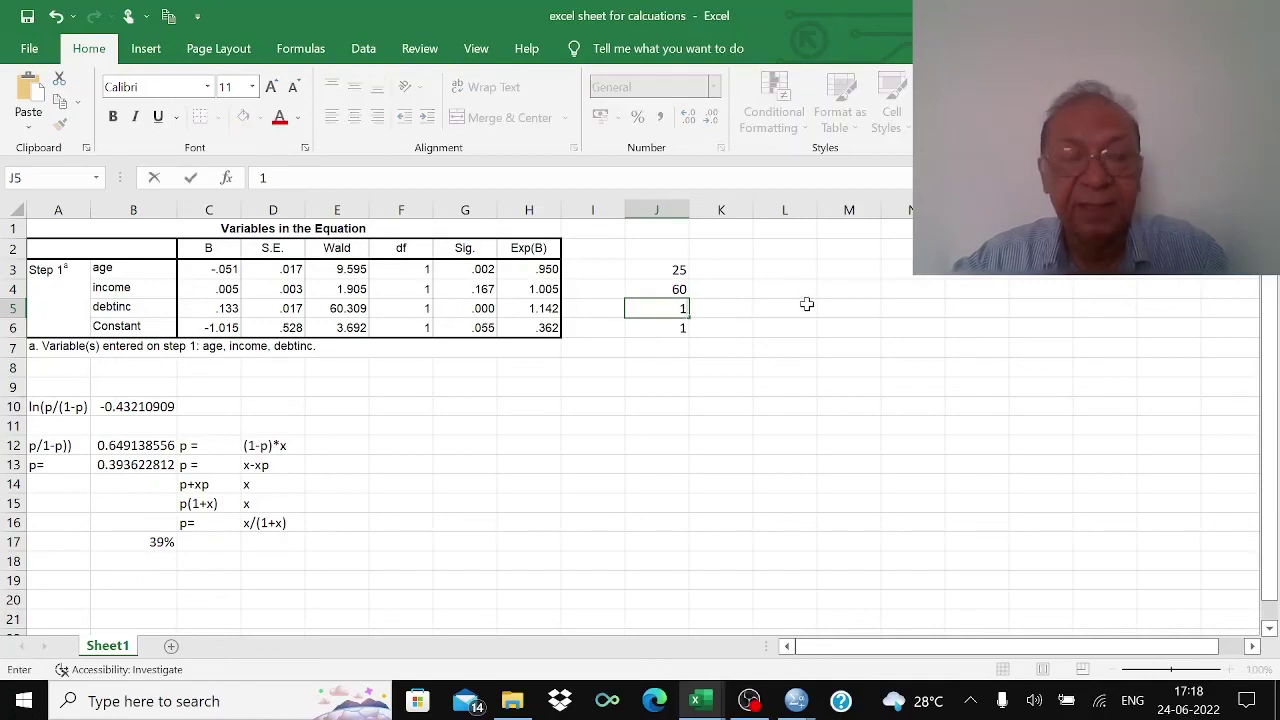
{"action": "type", "text": "3"}
{"action": "left_click", "coordinate": [748, 368]}
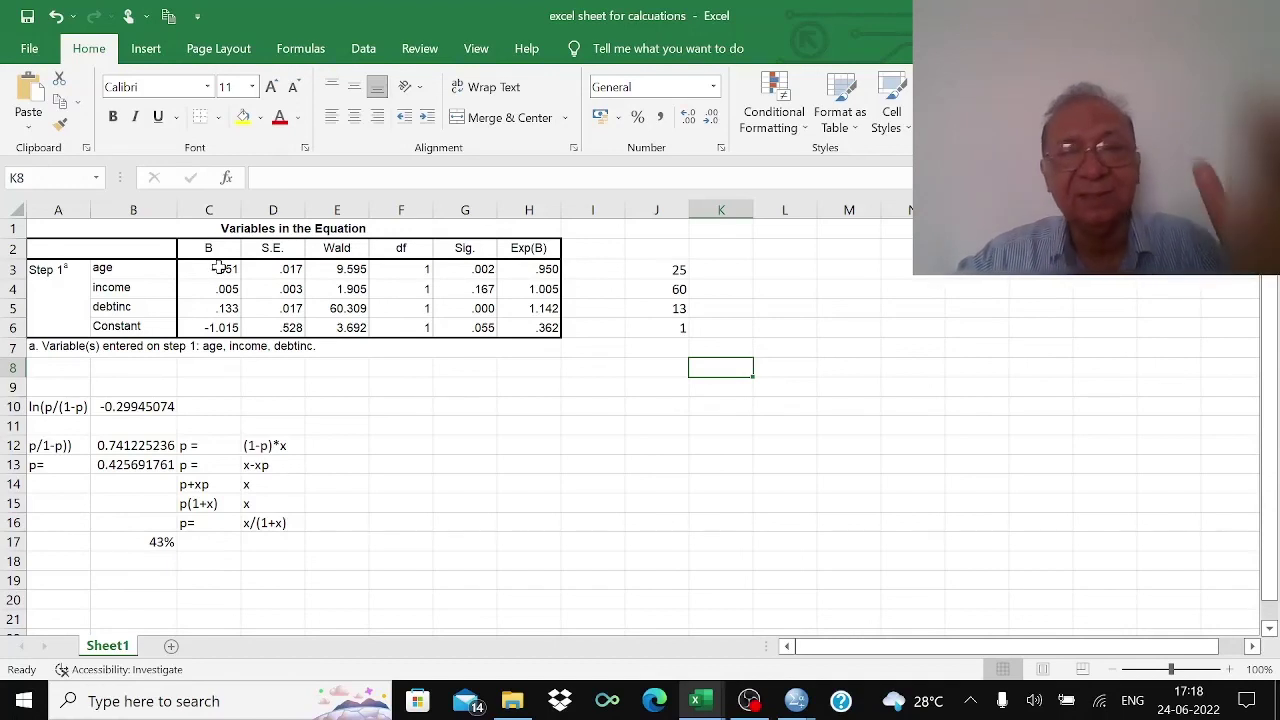
Step: Try an age of 50 in cell J3 and set it back to 25 to compare the default probabilities
{"action": "left_click", "coordinate": [677, 270]}
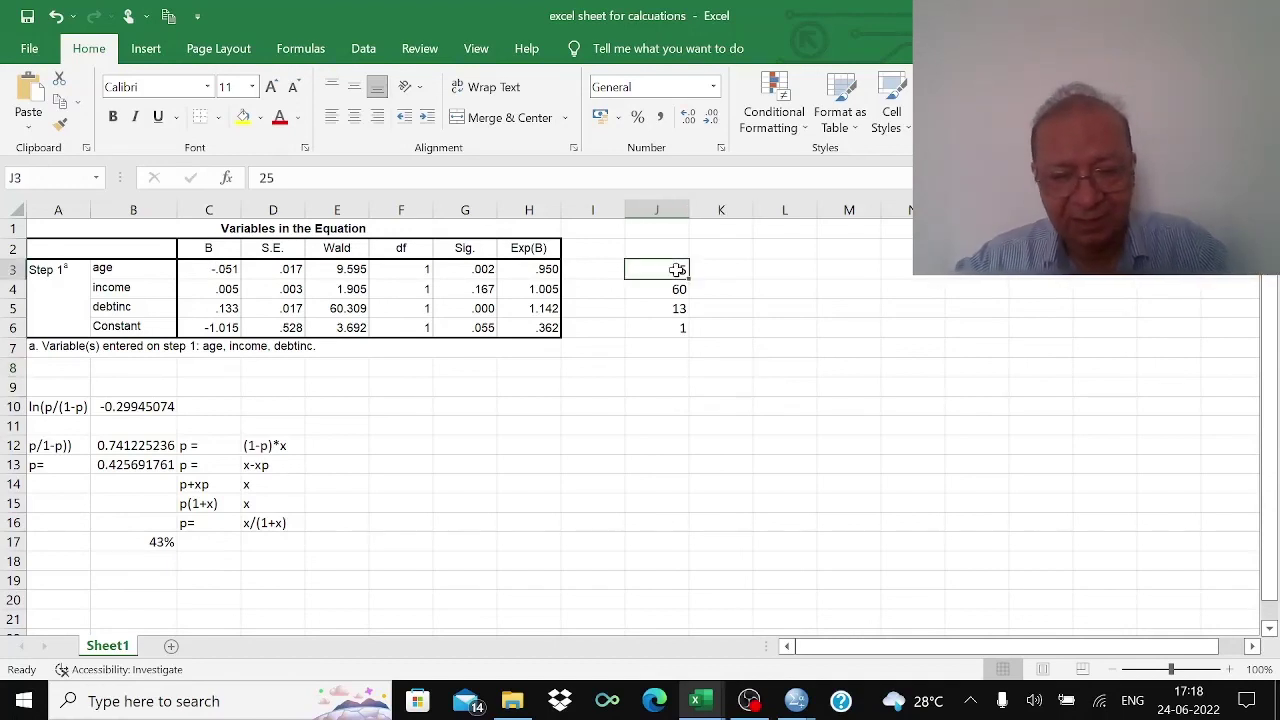
{"action": "type", "text": "50"}
{"action": "left_click", "coordinate": [806, 386]}
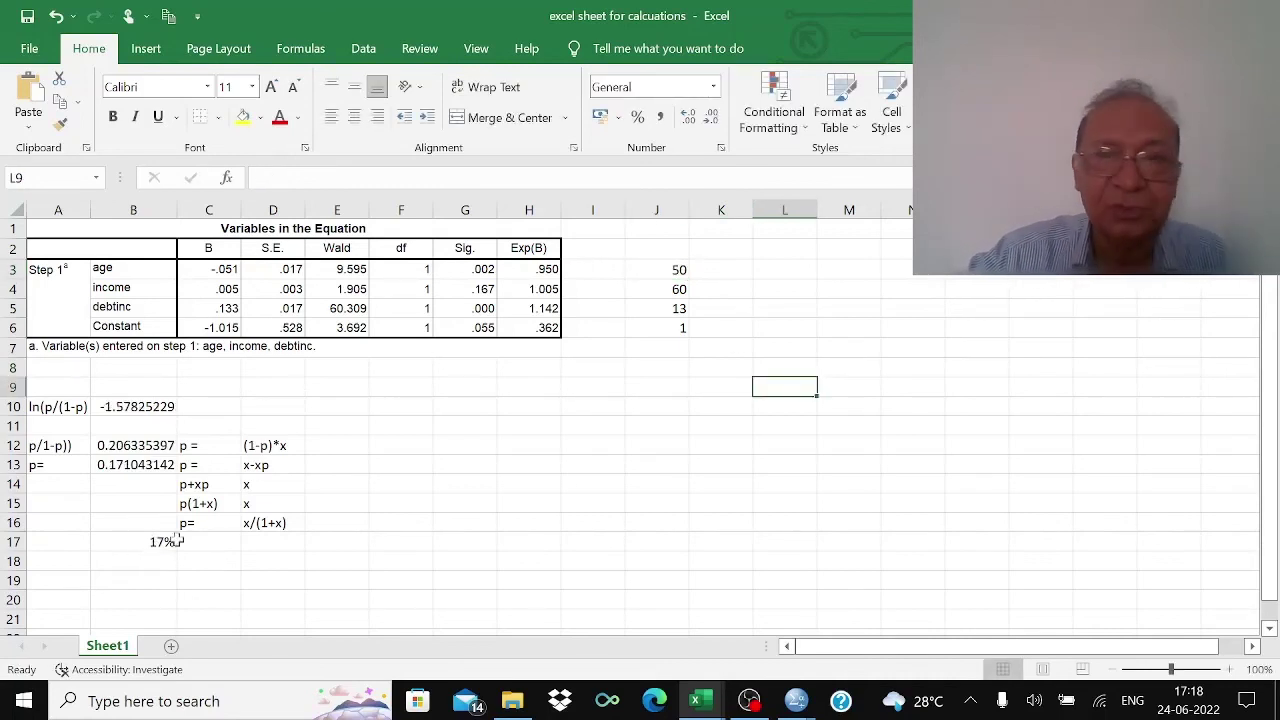
{"action": "left_click", "coordinate": [675, 270]}
{"action": "type", "text": "2"}
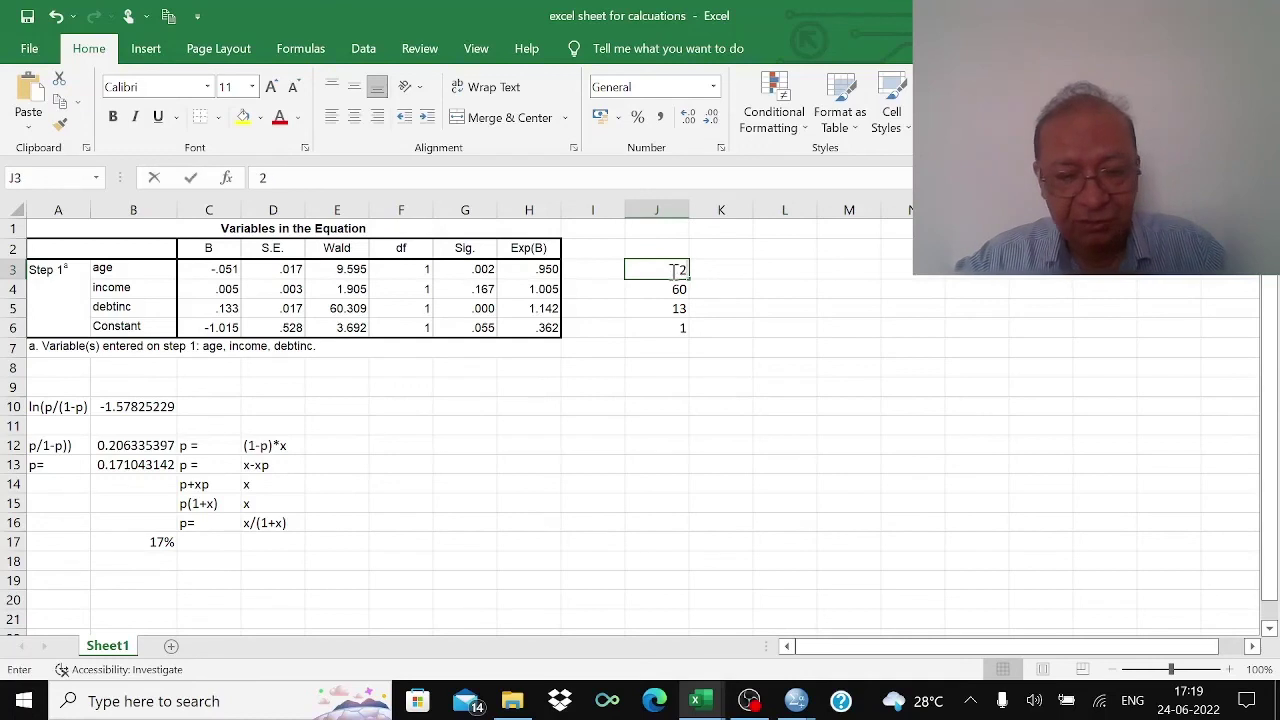
{"action": "type", "text": "5"}
{"action": "left_click", "coordinate": [772, 322]}
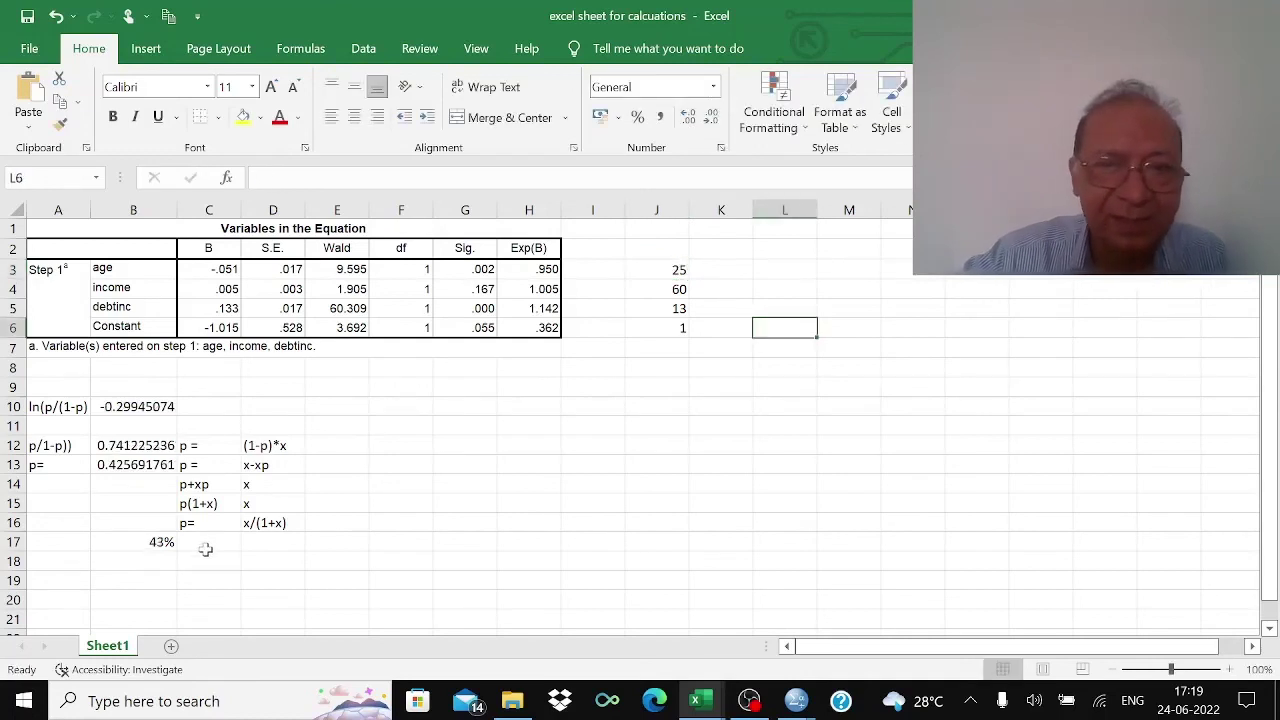
Step: Set the borrower's income in cell J4 to 100 to test its effect on the default probability
{"action": "left_click", "coordinate": [664, 289]}
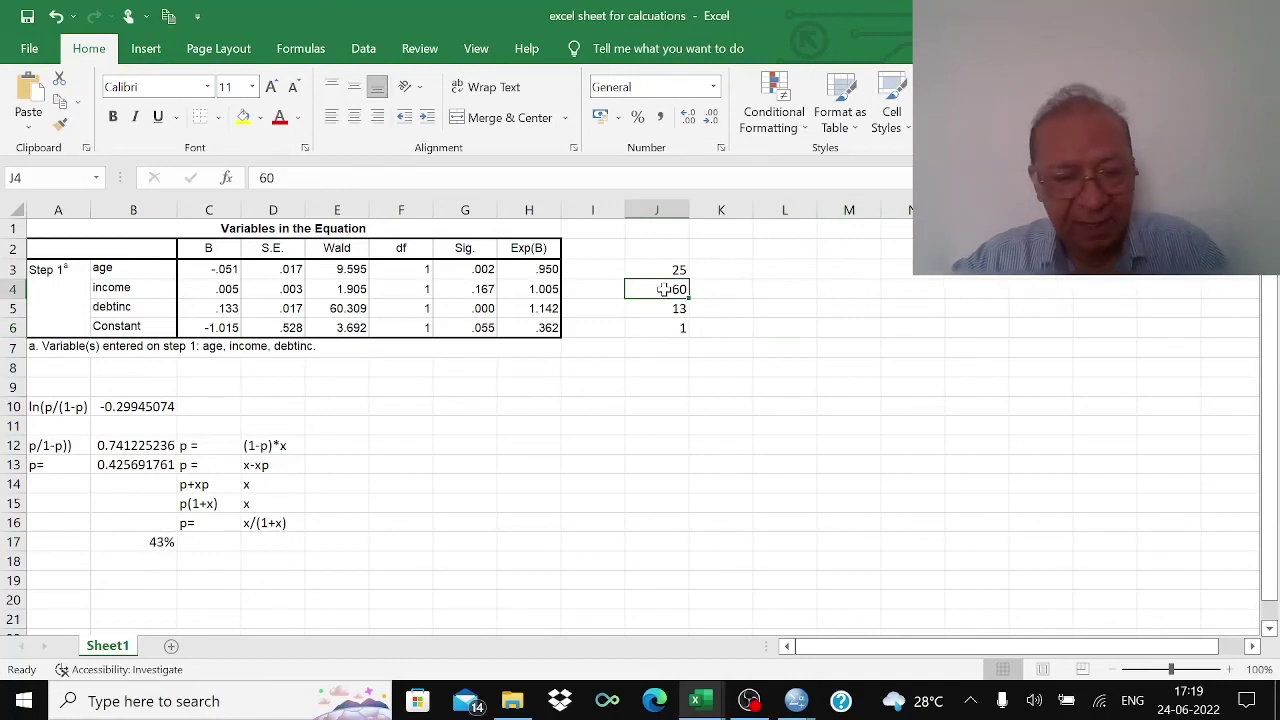
{"action": "type", "text": "100"}
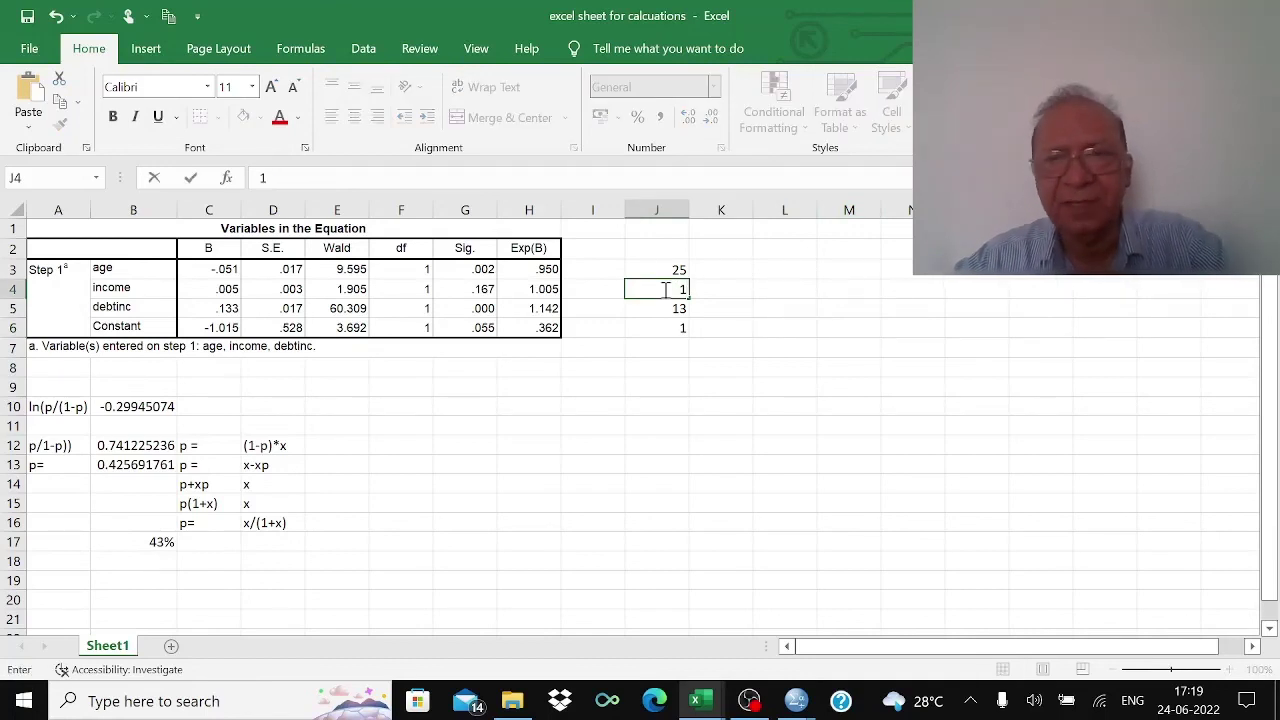
{"action": "left_click", "coordinate": [846, 366]}
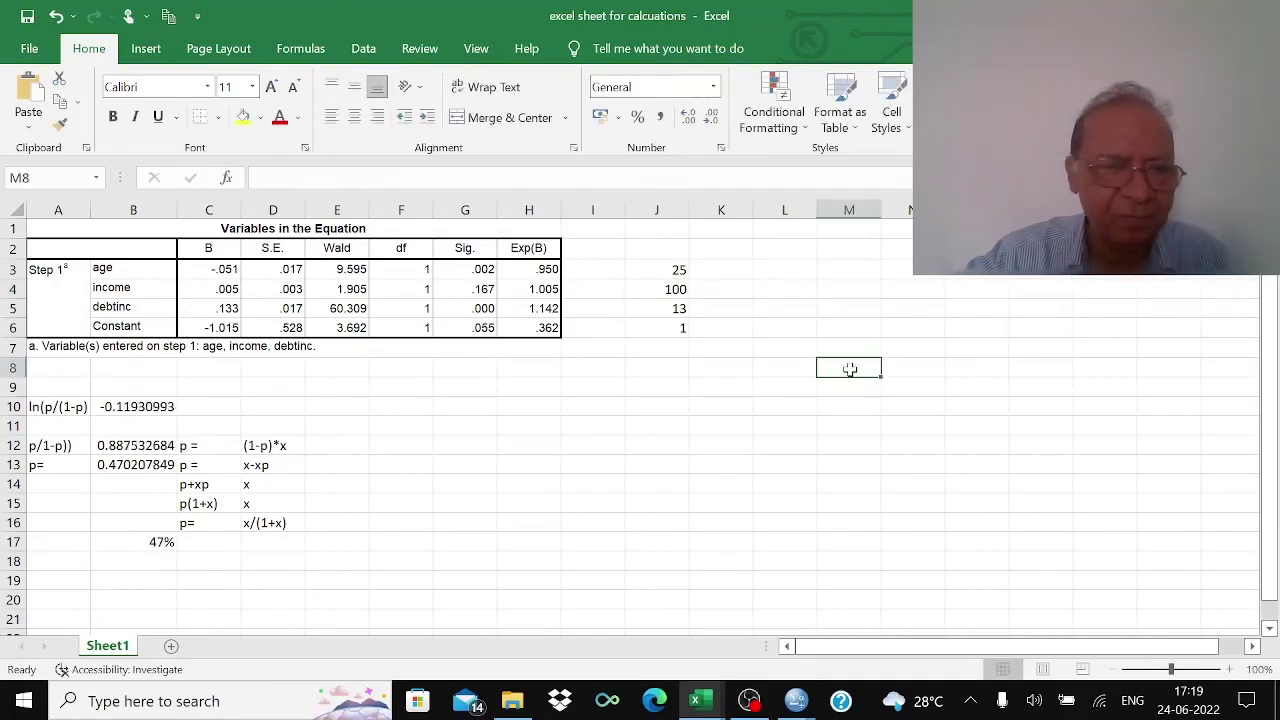
Step: Raise the borrower's income to 120 in cell J4 and the debtinc value to 17 in cell J5
{"action": "left_click", "coordinate": [656, 289]}
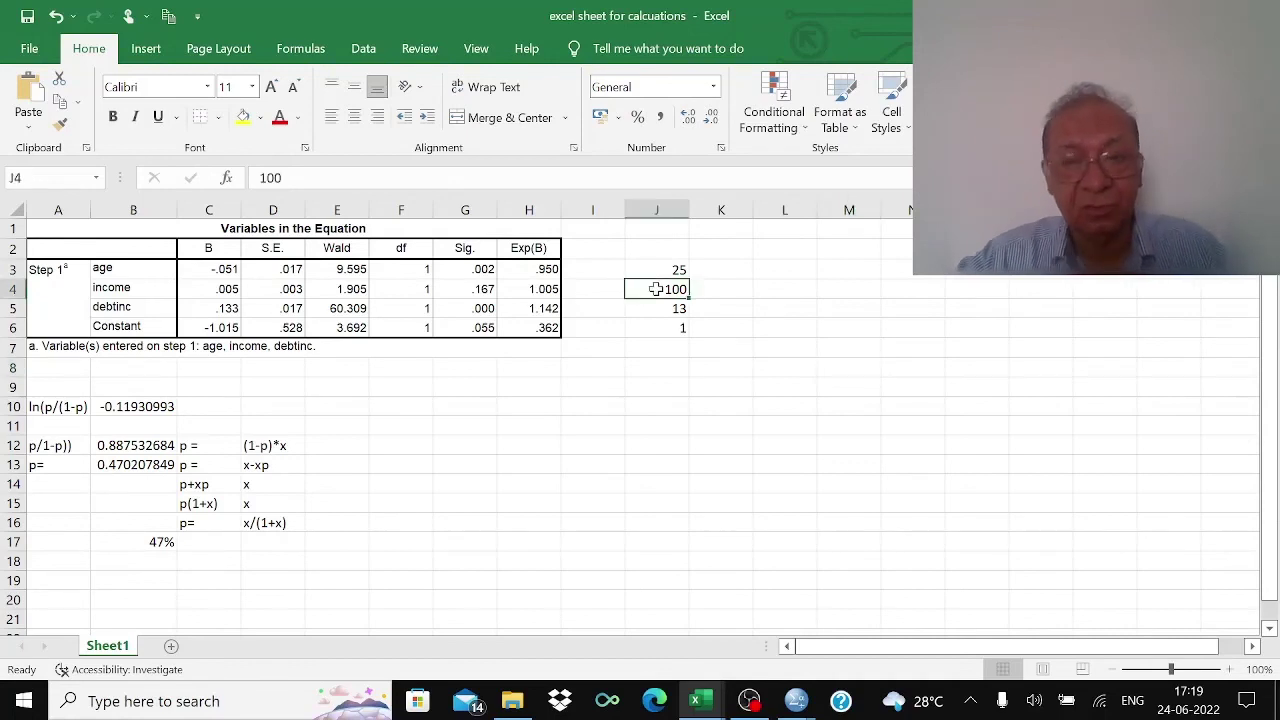
{"action": "type", "text": "120"}
{"action": "left_click", "coordinate": [765, 333]}
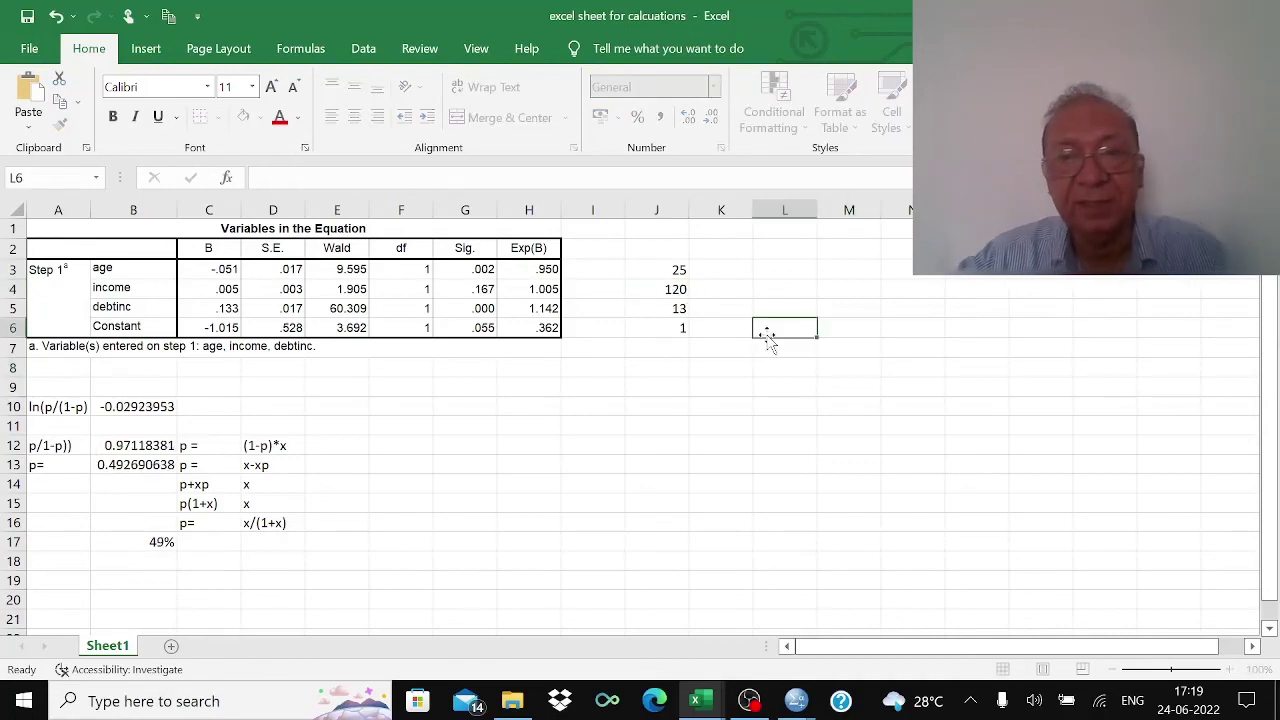
{"action": "left_click", "coordinate": [665, 307]}
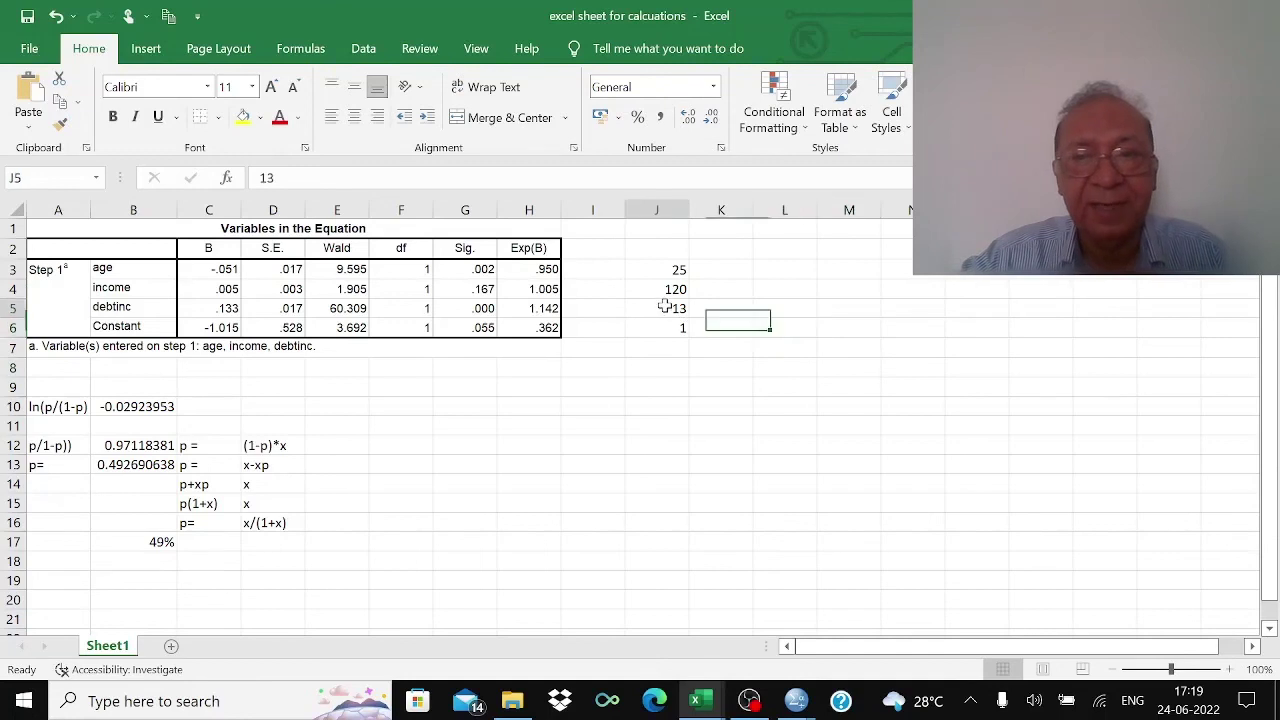
{"action": "type", "text": "17"}
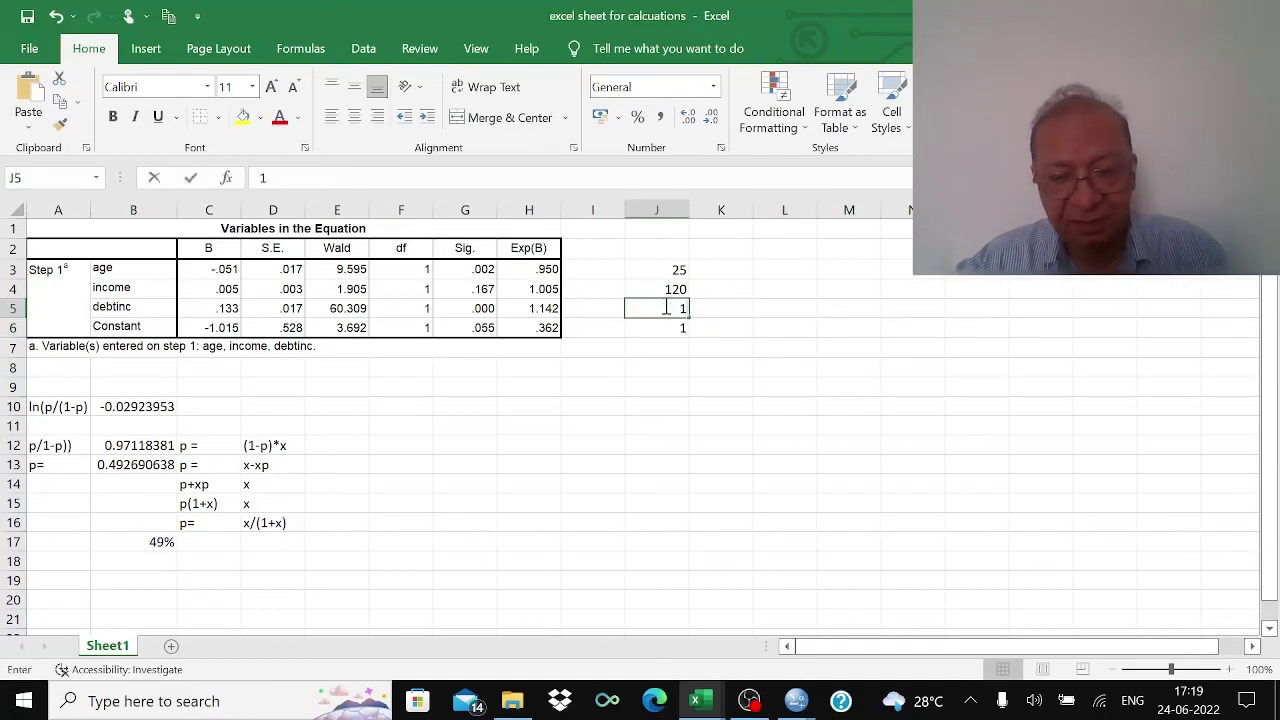
{"action": "left_click", "coordinate": [790, 350]}
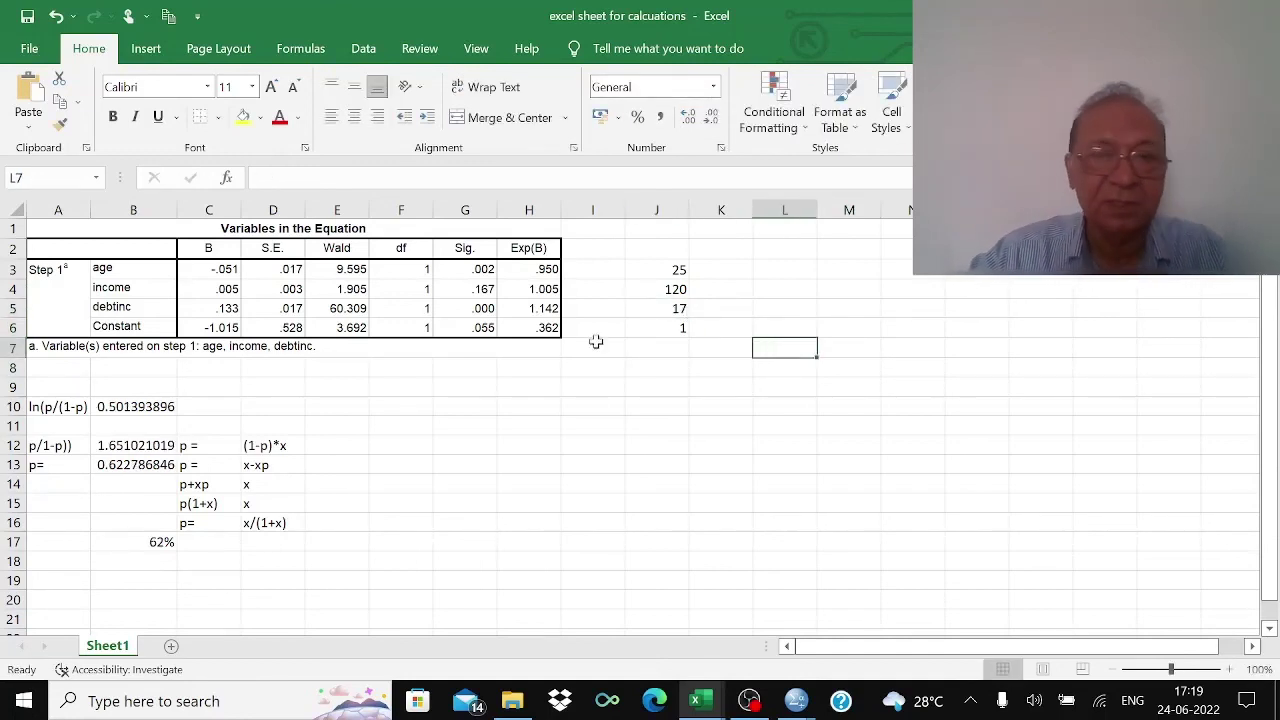